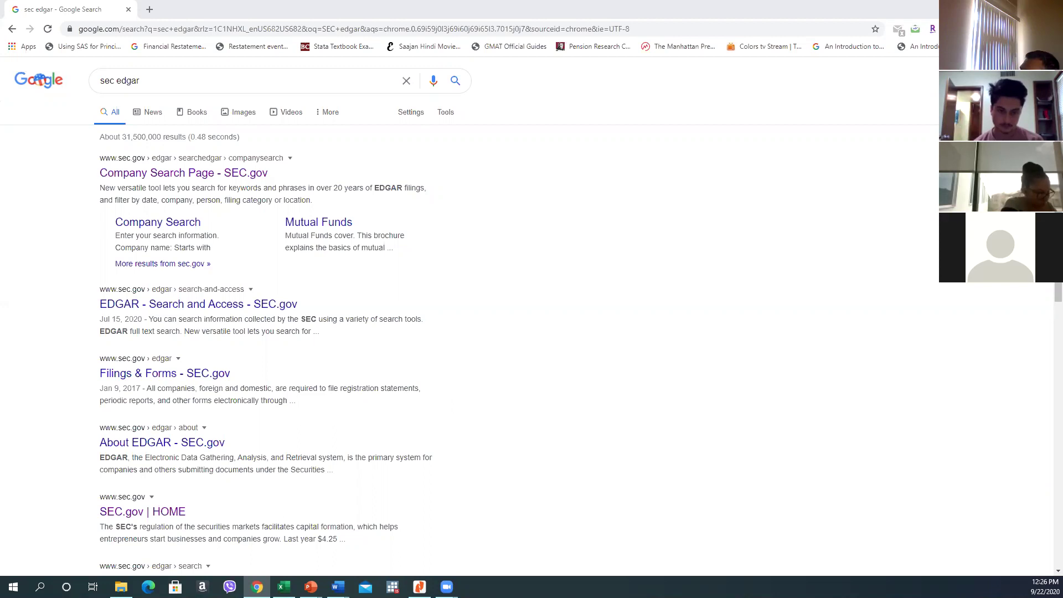
Switch to the Excel company list and look up the AZZ INC ticker symbol in row 82
{"action": "left_click", "coordinate": [283, 585]}
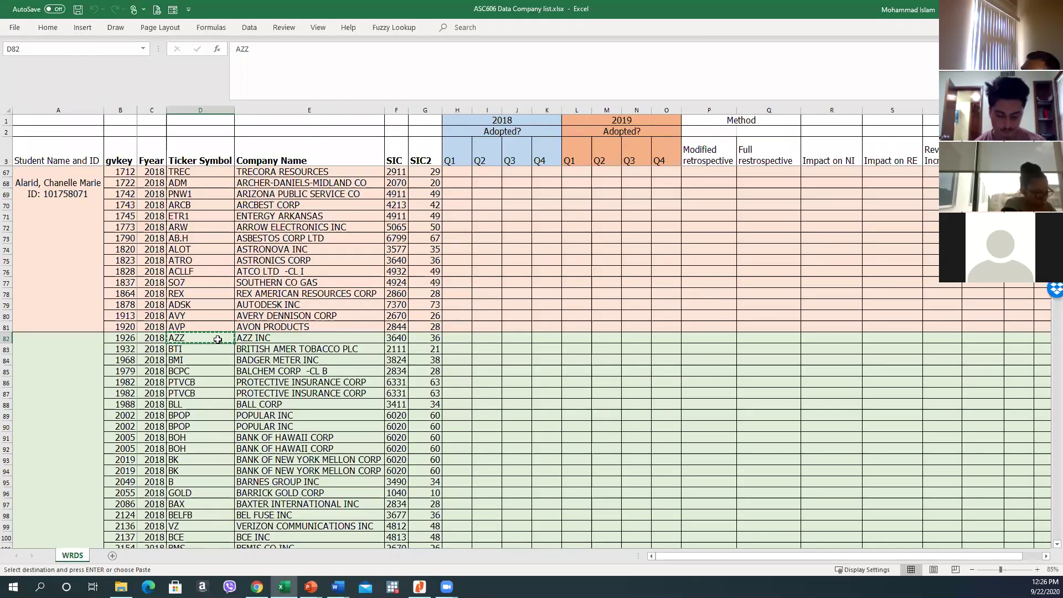
{"action": "left_click", "coordinate": [253, 341]}
{"action": "left_click", "coordinate": [180, 340]}
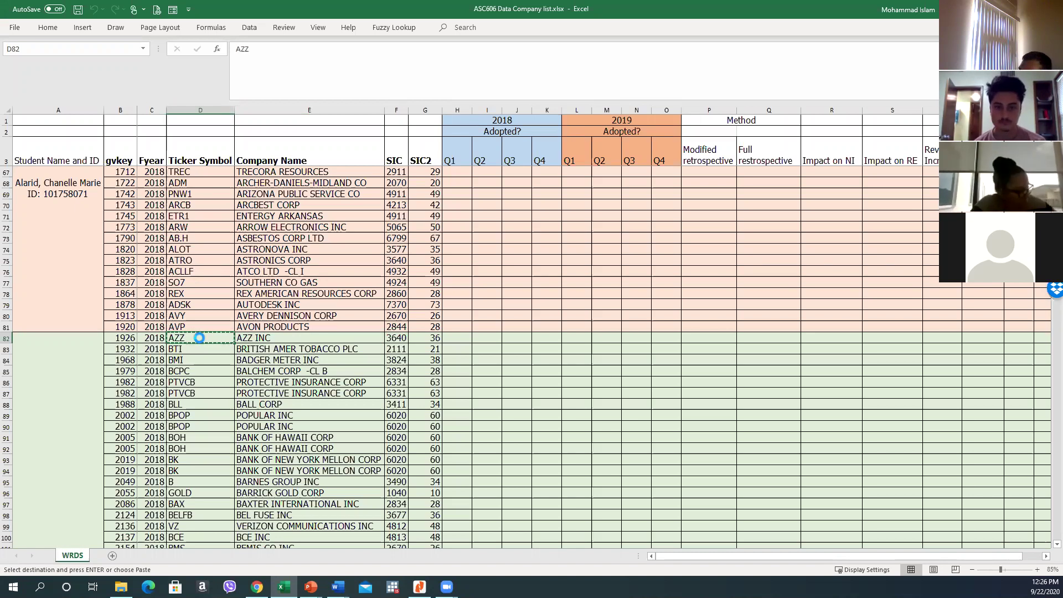
{"action": "scroll", "coordinate": [199, 338], "scroll_direction": "up", "scroll_amount": 6, "text": "ctrl"}
{"action": "scroll", "coordinate": [291, 356], "scroll_direction": "down", "scroll_amount": 1, "text": "ctrl"}
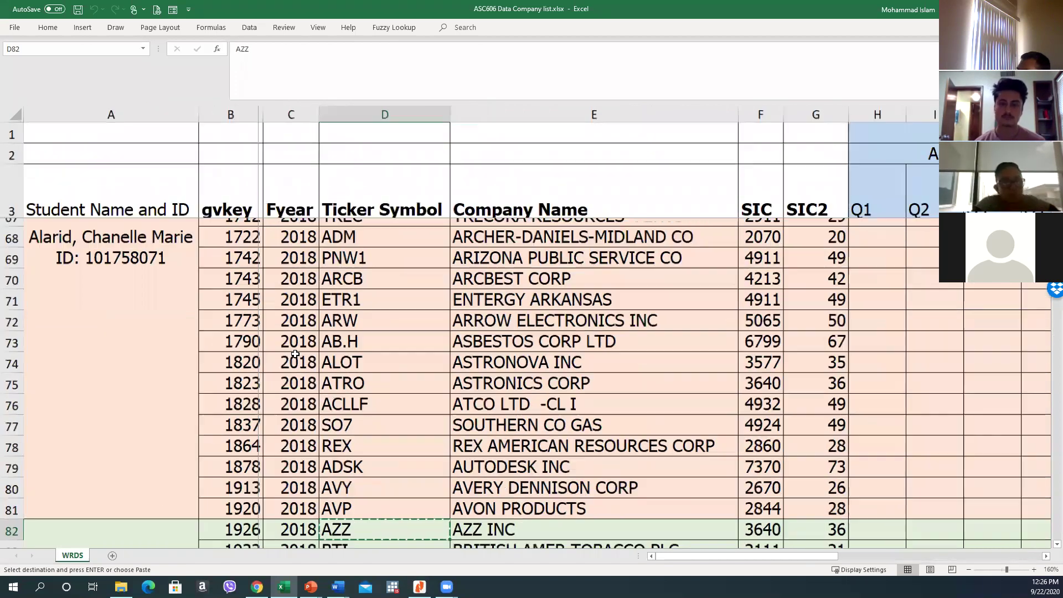
{"action": "scroll", "coordinate": [332, 363], "scroll_direction": "down", "scroll_amount": 6}
{"action": "scroll", "coordinate": [383, 368], "scroll_direction": "up", "scroll_amount": 4}
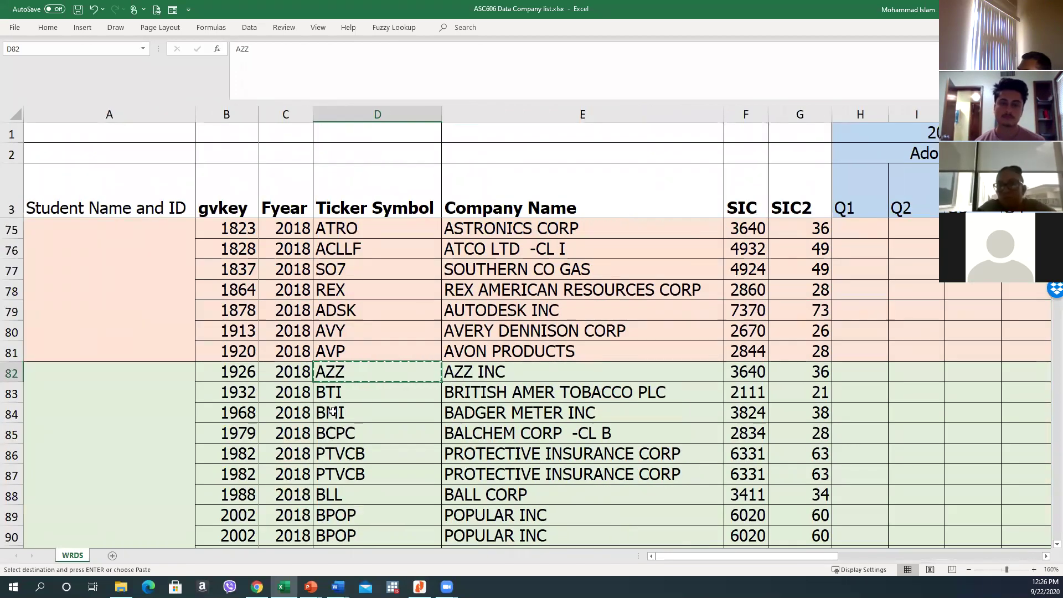
{"action": "left_click", "coordinate": [350, 391]}
{"action": "left_click", "coordinate": [337, 372]}
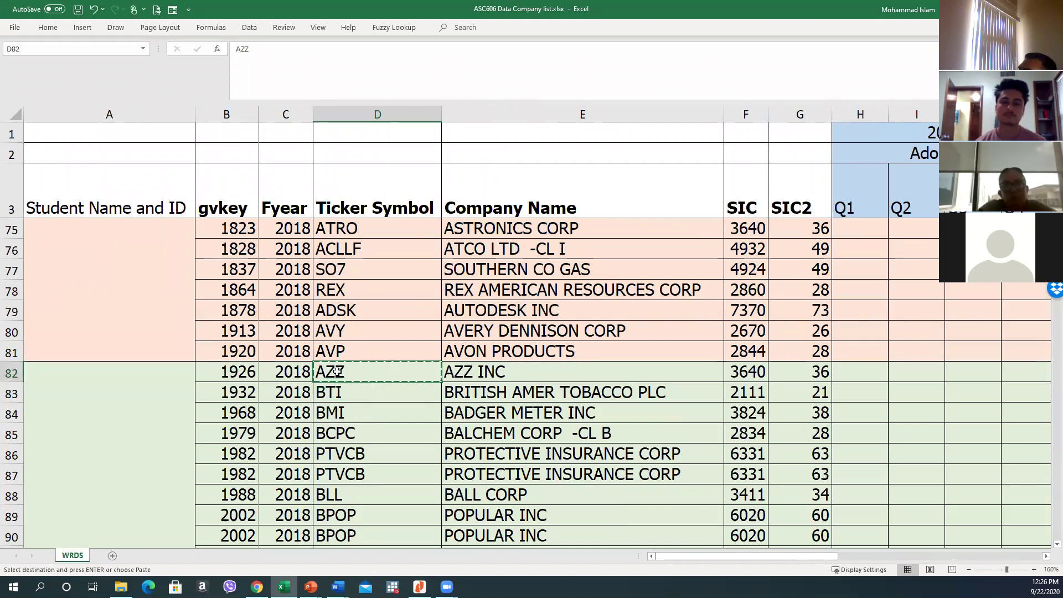
{"action": "right_click", "coordinate": [337, 371]}
{"action": "key", "text": "Escape"}
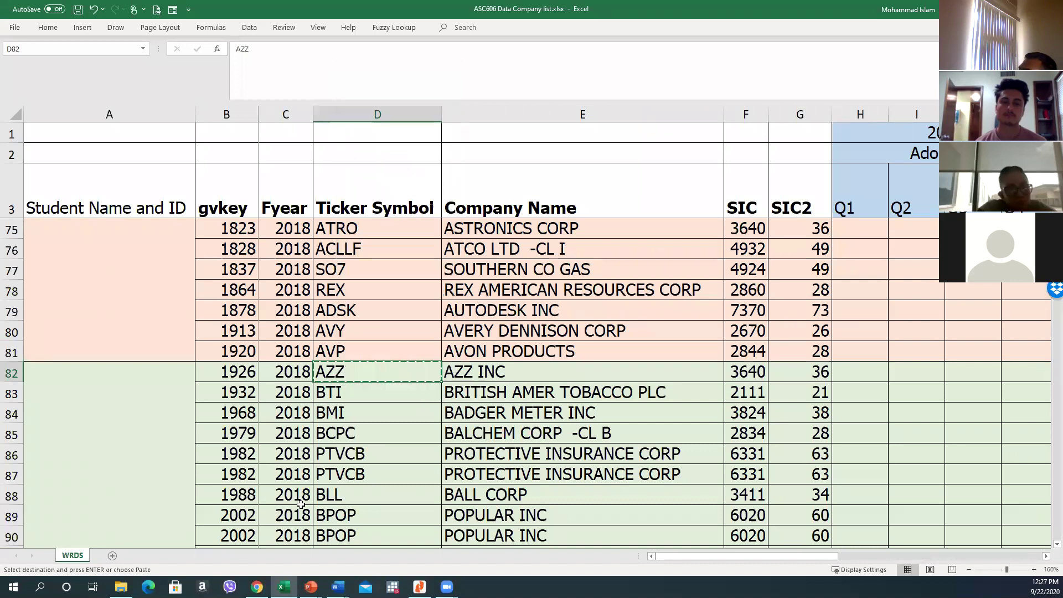
Switch to Chrome and open the SEC.gov Company Search Page from the "sec edgar" results
{"action": "left_click", "coordinate": [257, 586]}
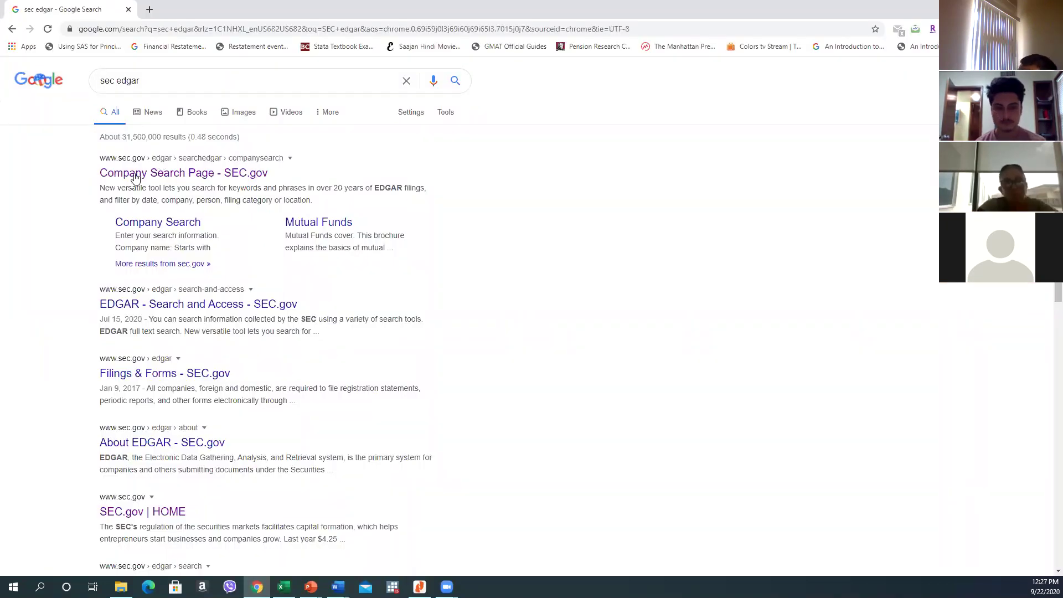
{"action": "triple_click", "coordinate": [148, 79]}
{"action": "left_click", "coordinate": [62, 213]}
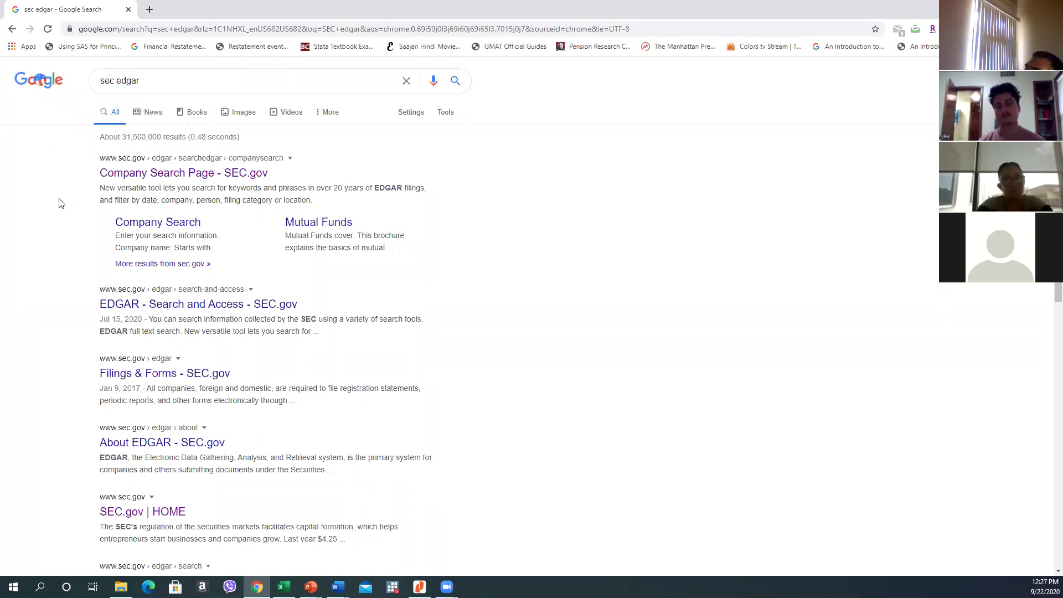
{"action": "left_click", "coordinate": [158, 175]}
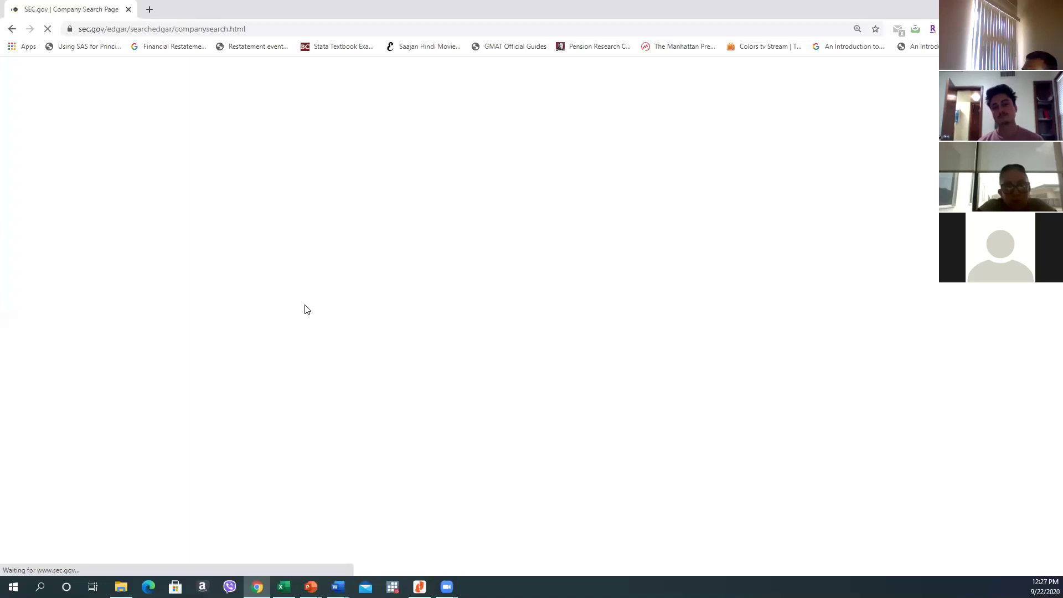
Search the EDGAR company and person lookup for the ticker AZZ
{"action": "left_click", "coordinate": [381, 381]}
{"action": "left_click", "coordinate": [241, 388]}
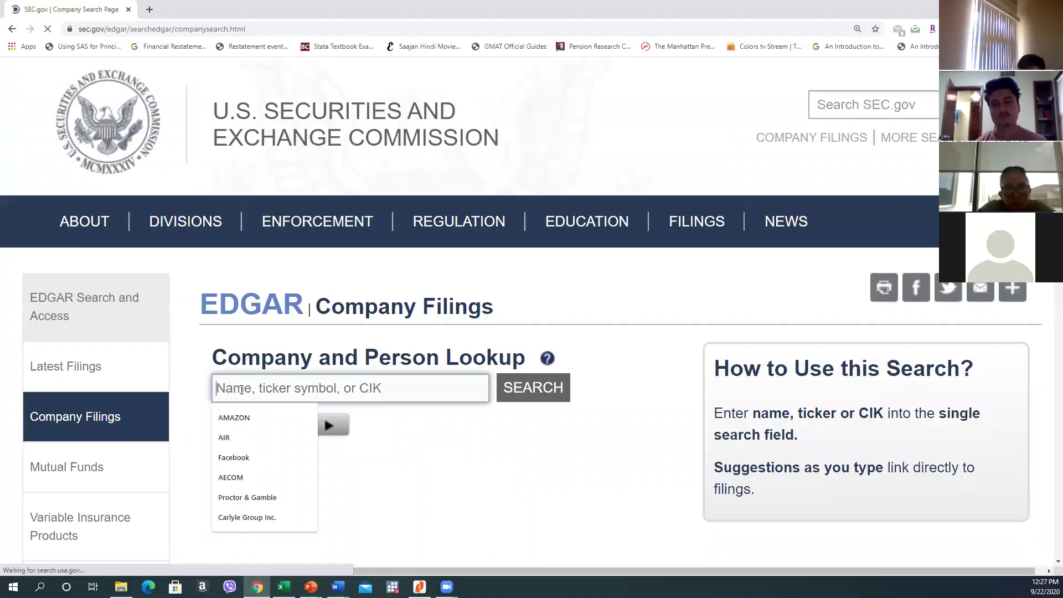
{"action": "type", "text": "AZZ"}
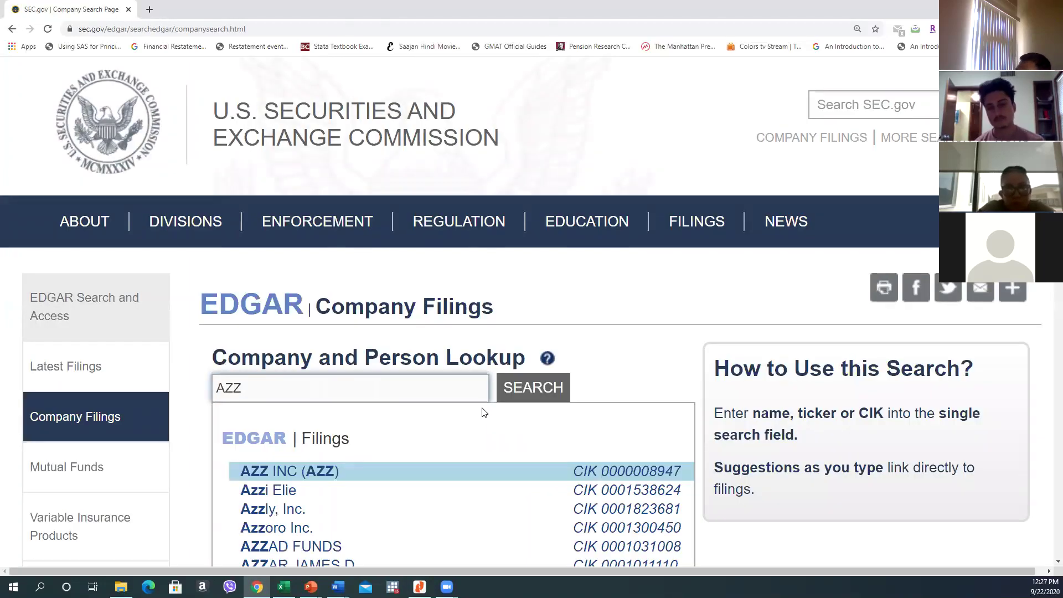
{"action": "left_click", "coordinate": [533, 396]}
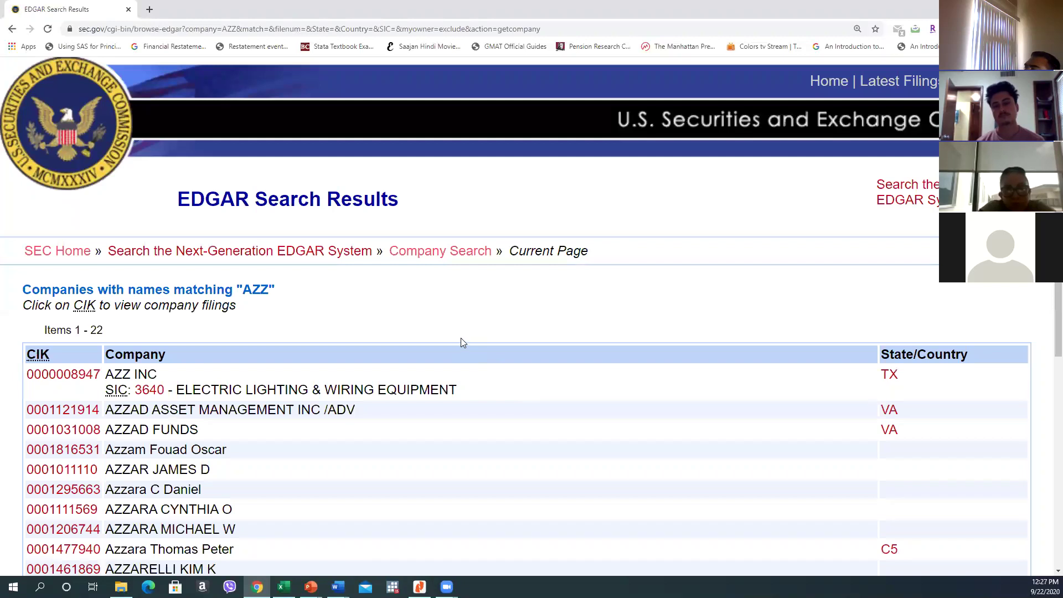
Open the company filings of AZZ INC from the list of matching names
{"action": "scroll", "coordinate": [462, 340], "scroll_direction": "down", "scroll_amount": 10}
{"action": "scroll", "coordinate": [465, 280], "scroll_direction": "up", "scroll_amount": 9}
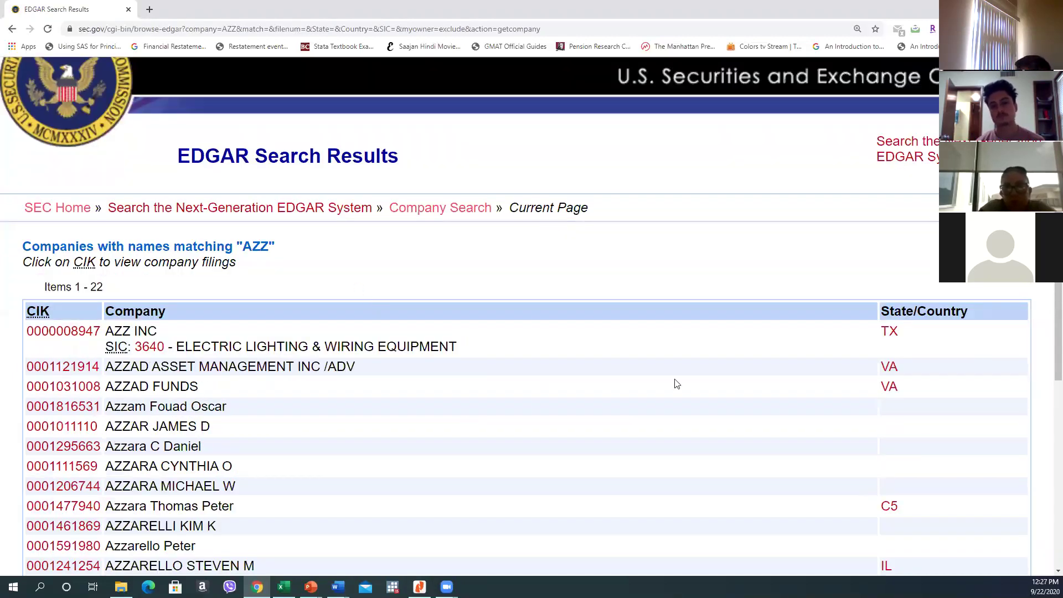
{"action": "left_click", "coordinate": [76, 336]}
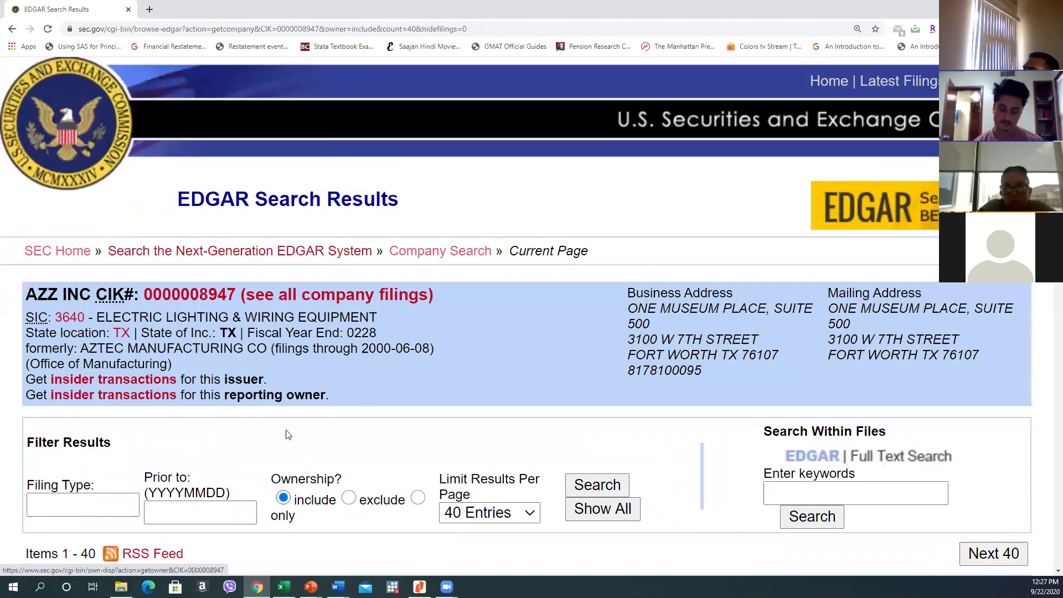
Filter the AZZ INC filings by filing type 10-Q
{"action": "scroll", "coordinate": [288, 434], "scroll_direction": "down", "scroll_amount": 4}
{"action": "left_click", "coordinate": [59, 281]}
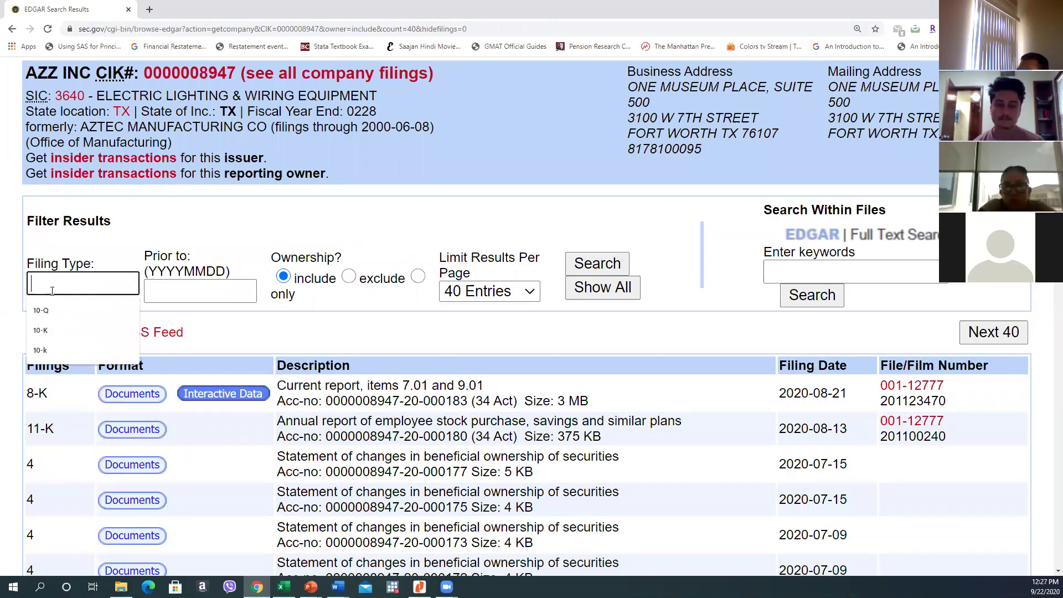
{"action": "type", "text": "10-Q"}
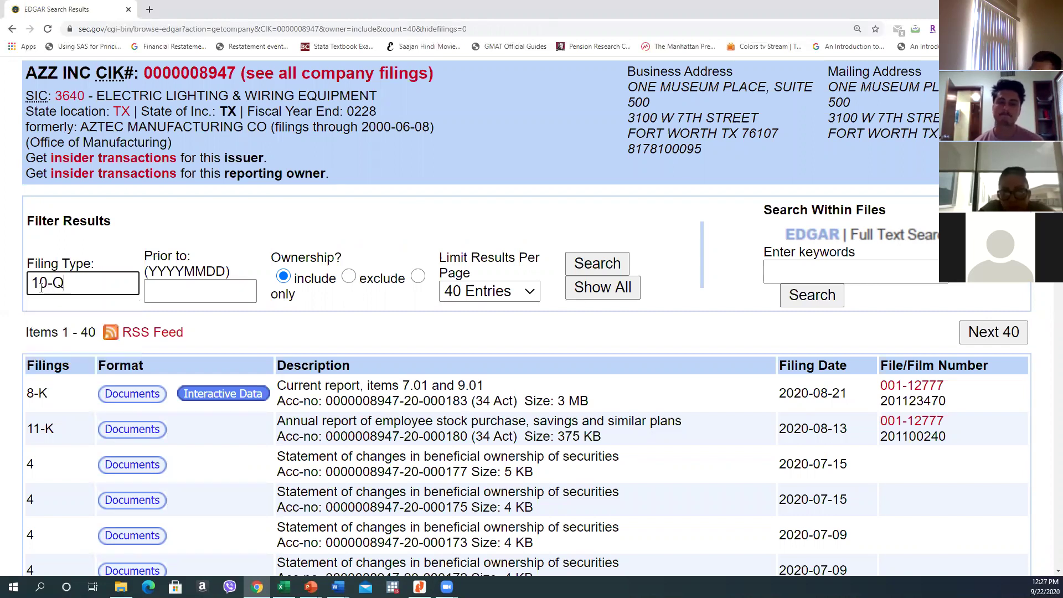
{"action": "key", "text": "Return"}
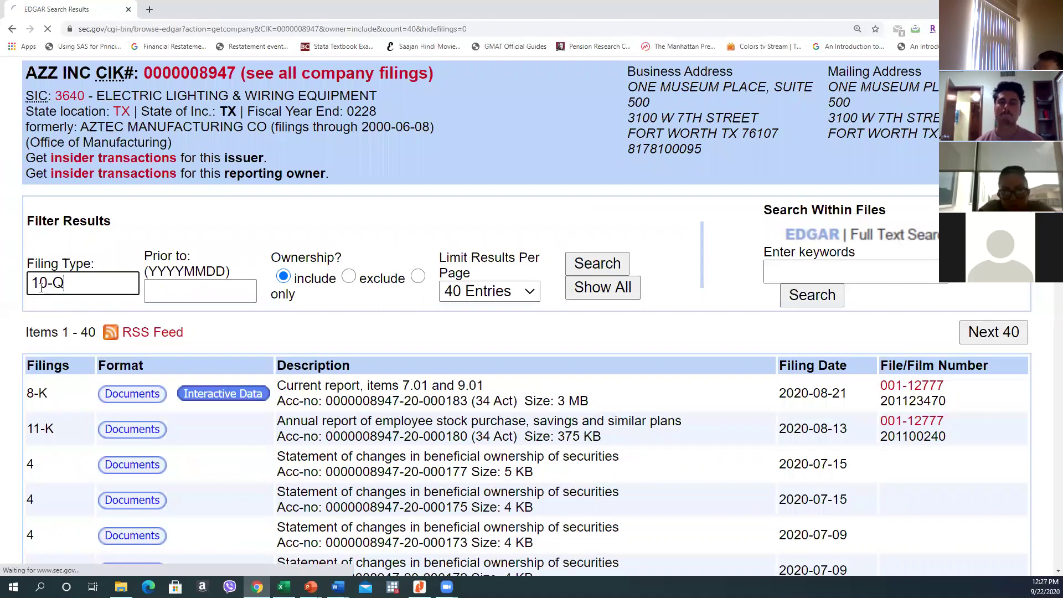
Examine the filing dates in the 10-Q list down to the oldest entry, including the amended 10-Q/A reports filed 2018-04-19
{"action": "scroll", "coordinate": [546, 452], "scroll_direction": "down", "scroll_amount": 7}
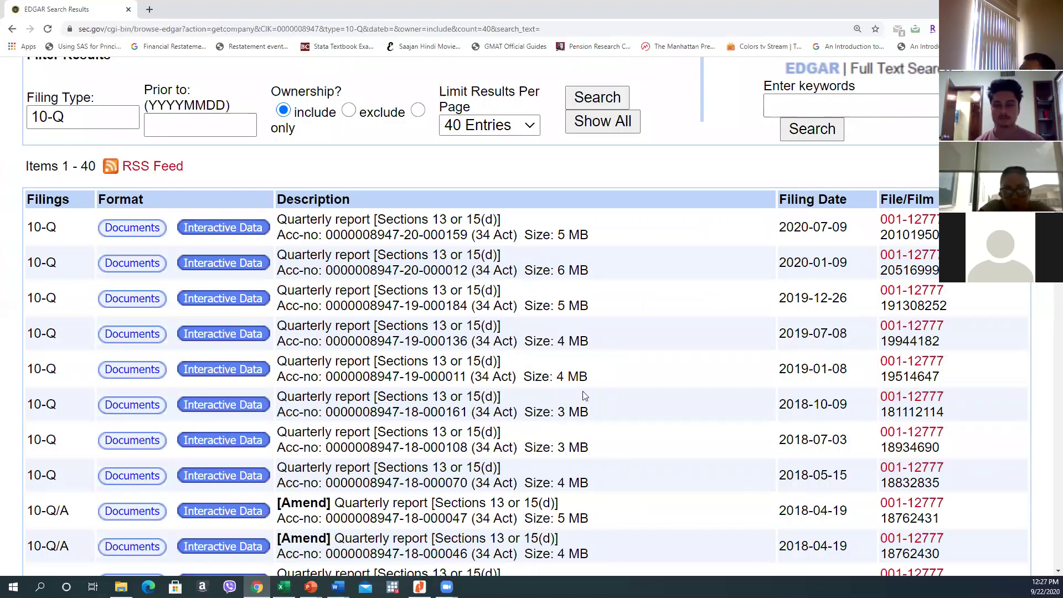
{"action": "scroll", "coordinate": [588, 395], "scroll_direction": "down", "scroll_amount": 20}
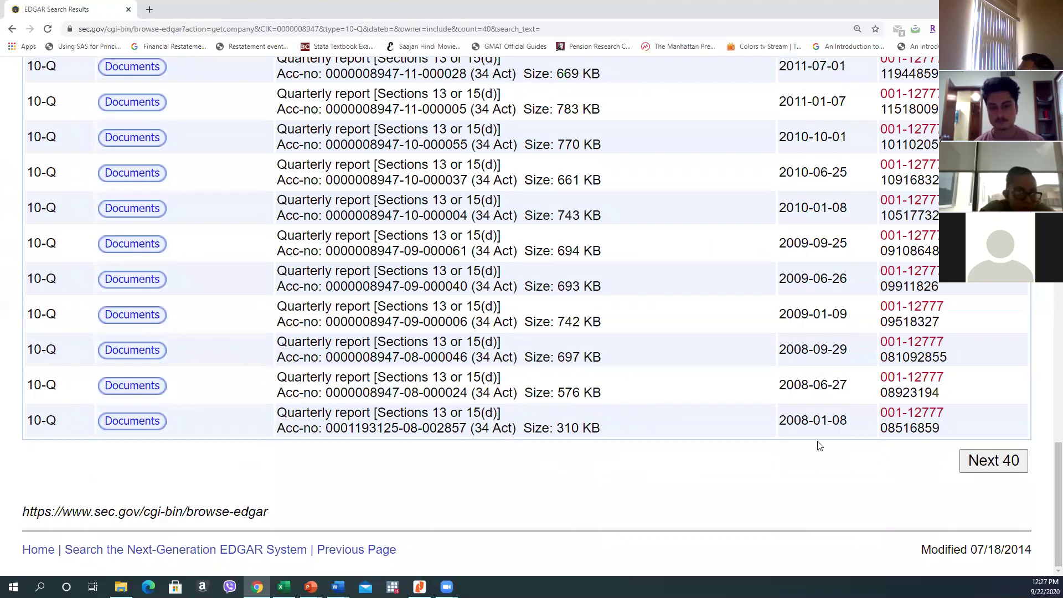
{"action": "mouse_move", "coordinate": [855, 424]}
{"action": "left_mouse_down"}
{"action": "mouse_move", "coordinate": [771, 423]}
{"action": "mouse_move", "coordinate": [836, 424]}
{"action": "left_mouse_up"}
{"action": "left_click", "coordinate": [688, 457]}
{"action": "left_click", "coordinate": [774, 453]}
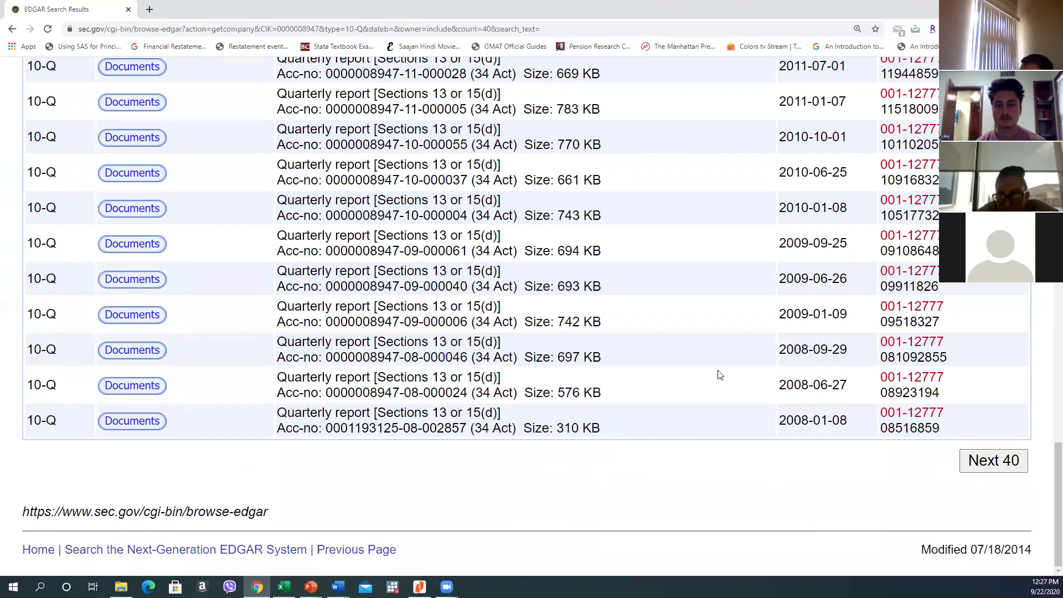
{"action": "scroll", "coordinate": [708, 365], "scroll_direction": "up", "scroll_amount": 15}
{"action": "scroll", "coordinate": [707, 363], "scroll_direction": "up", "scroll_amount": 4}
{"action": "scroll", "coordinate": [736, 337], "scroll_direction": "down", "scroll_amount": 6}
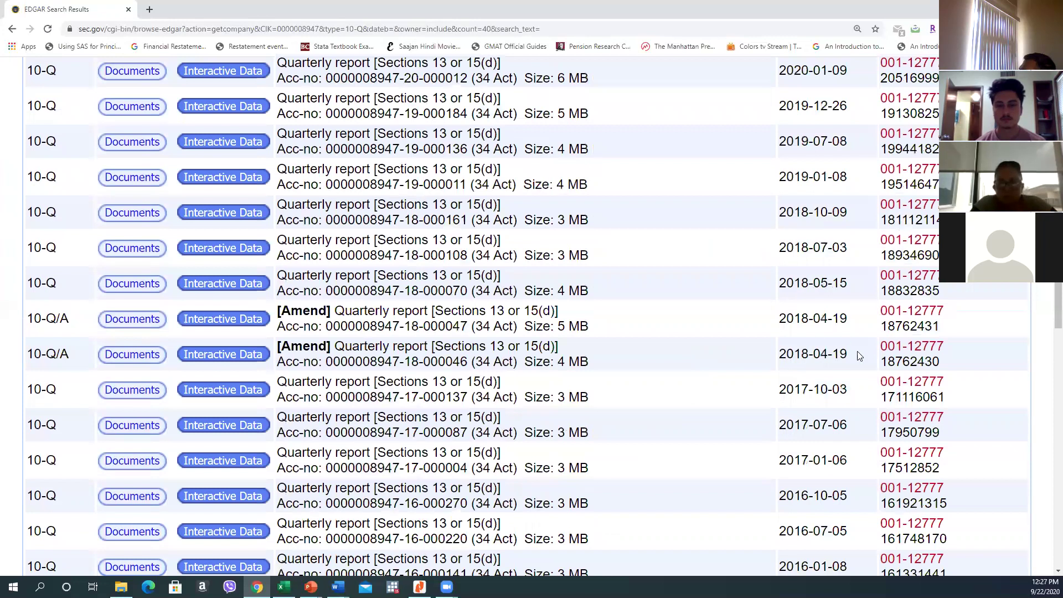
{"action": "left_click_drag", "start_coordinate": [864, 359], "coordinate": [26, 366]}
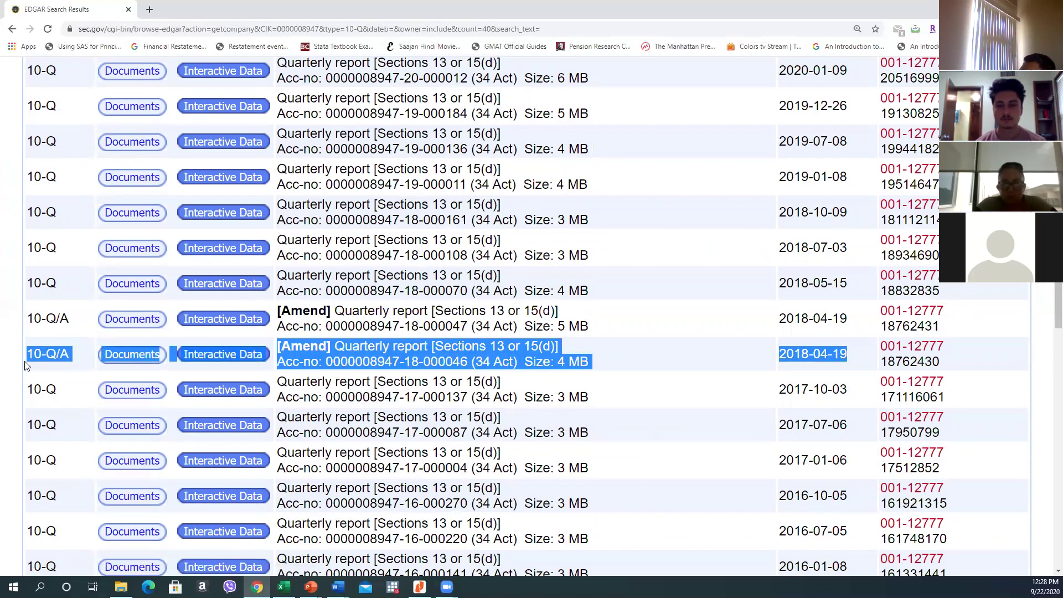
{"action": "left_click", "coordinate": [577, 374]}
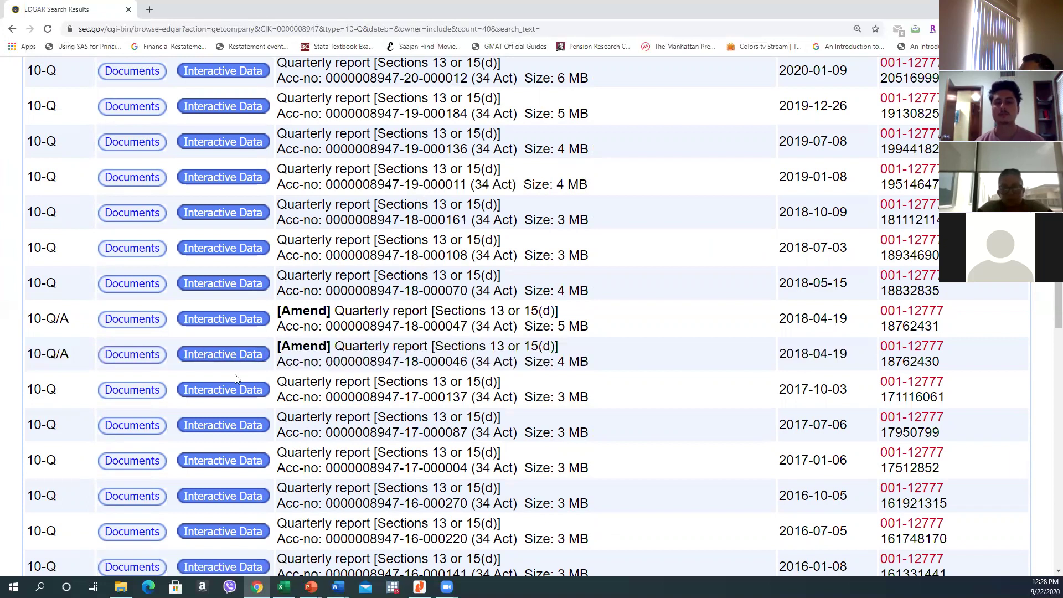
Open the documents of the lower 10-Q/A filed 2018-04-19 in a new tab and view its report period and files
{"action": "right_click", "coordinate": [139, 359]}
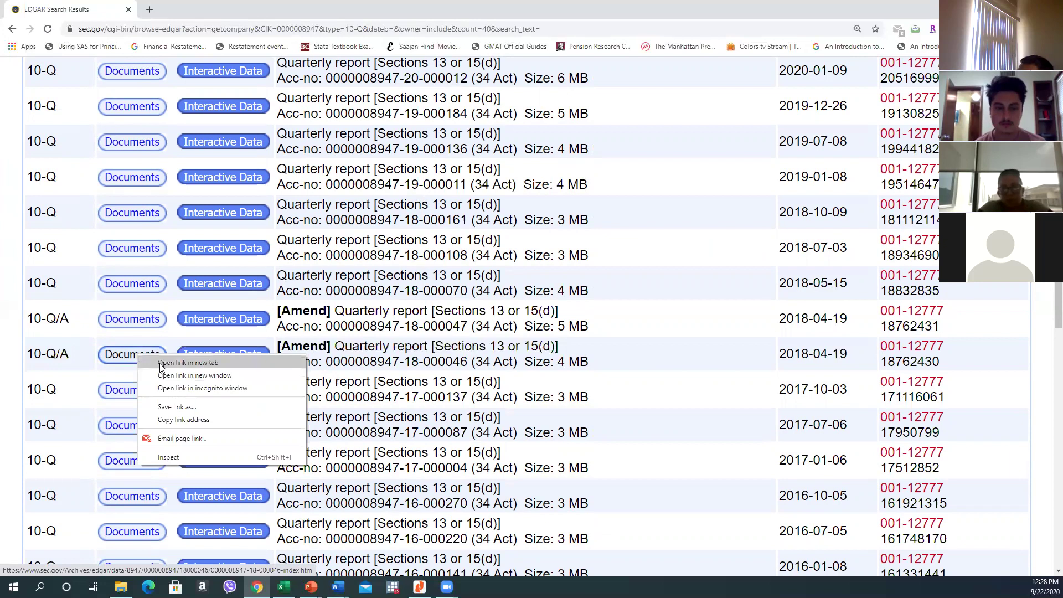
{"action": "left_click", "coordinate": [161, 363]}
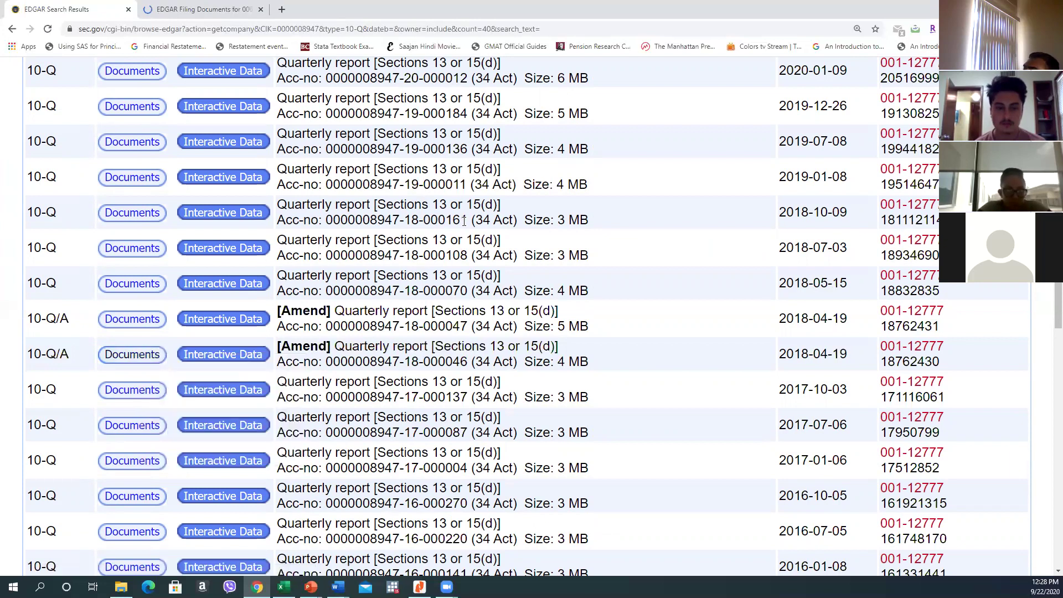
{"action": "left_click", "coordinate": [204, 9]}
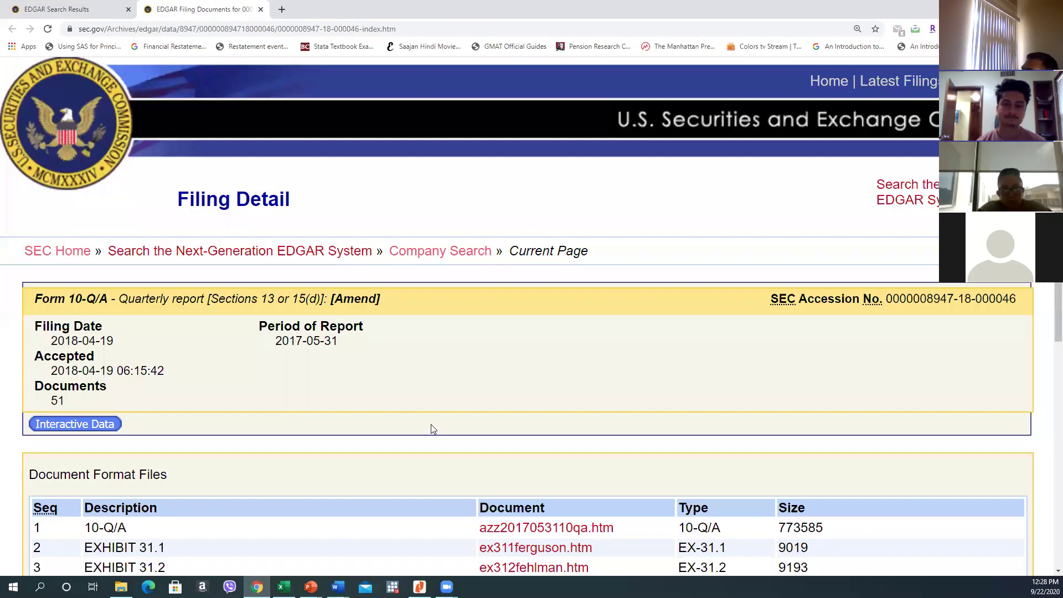
{"action": "scroll", "coordinate": [500, 408], "scroll_direction": "down", "scroll_amount": 5}
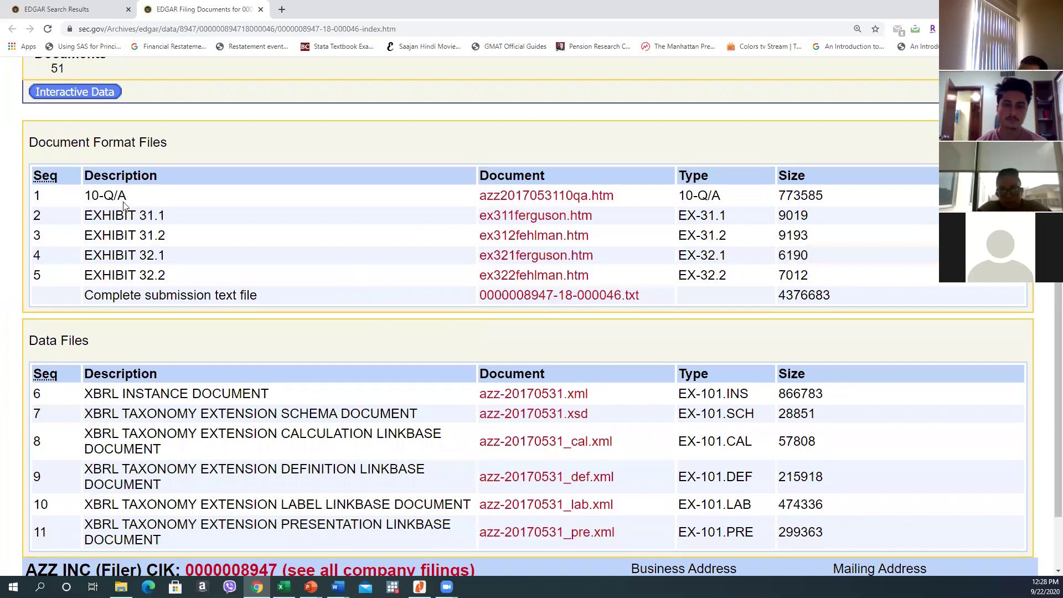
Close the 10-Q/A filing detail and return to the list of AZZ INC quarterly reports
{"action": "left_click", "coordinate": [99, 9]}
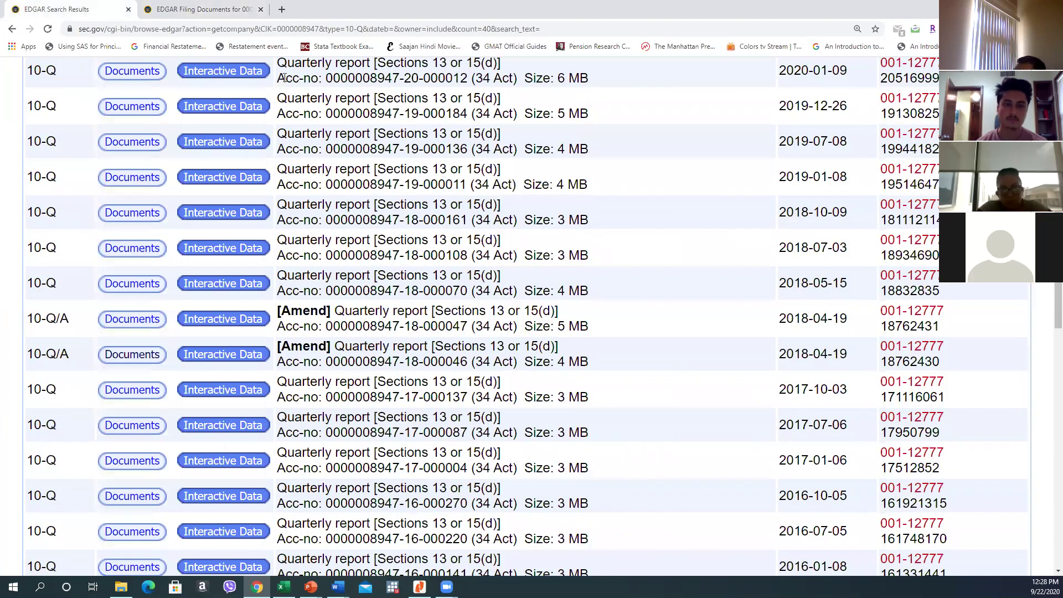
{"action": "key", "text": "ctrl+w"}
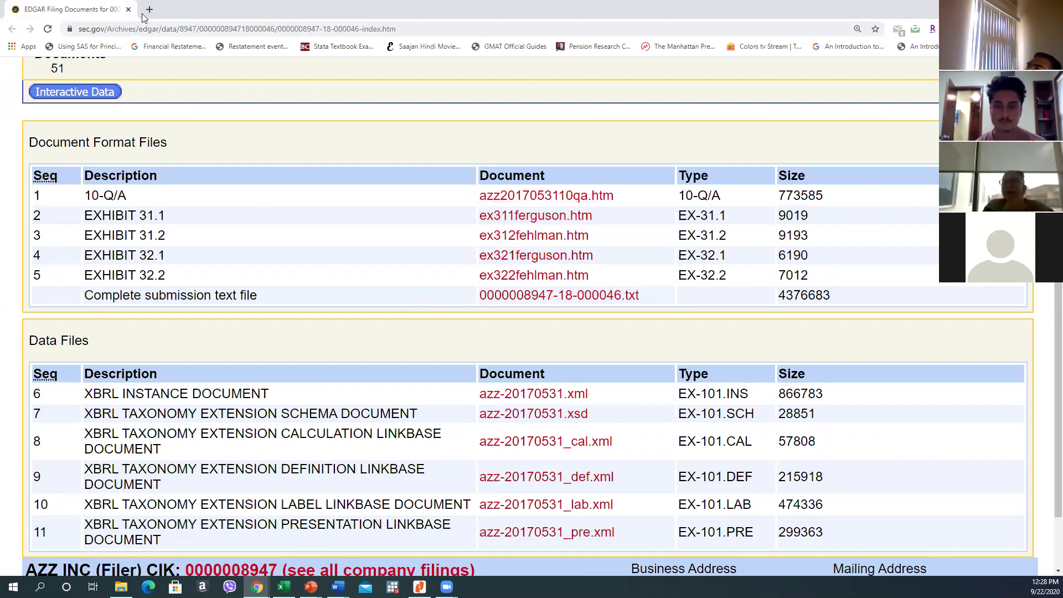
{"action": "key", "text": "alt+Left"}
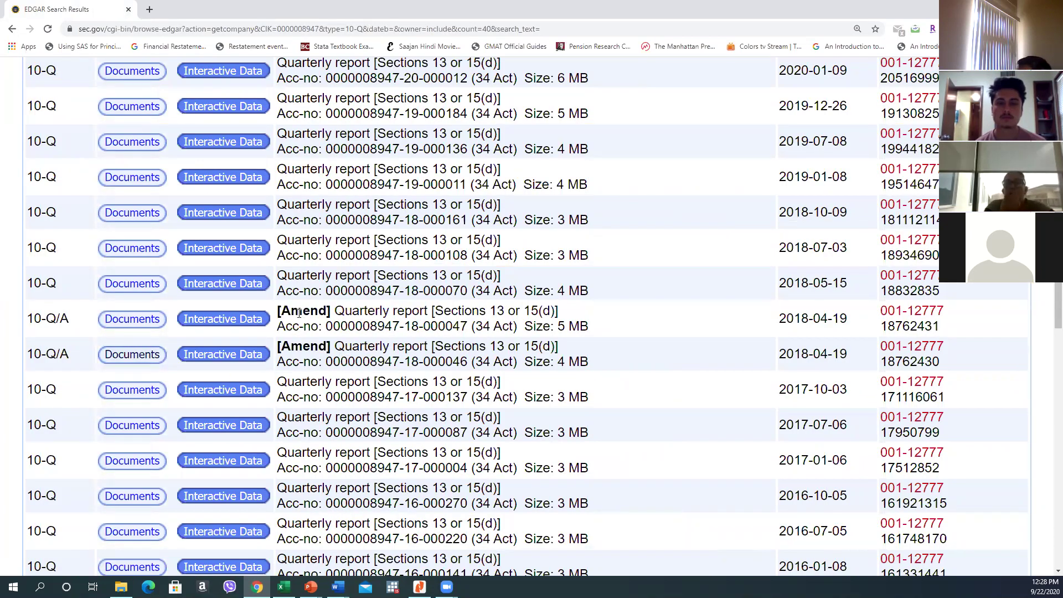
{"action": "left_click_drag", "start_coordinate": [843, 347], "coordinate": [93, 327]}
{"action": "left_click", "coordinate": [422, 272]}
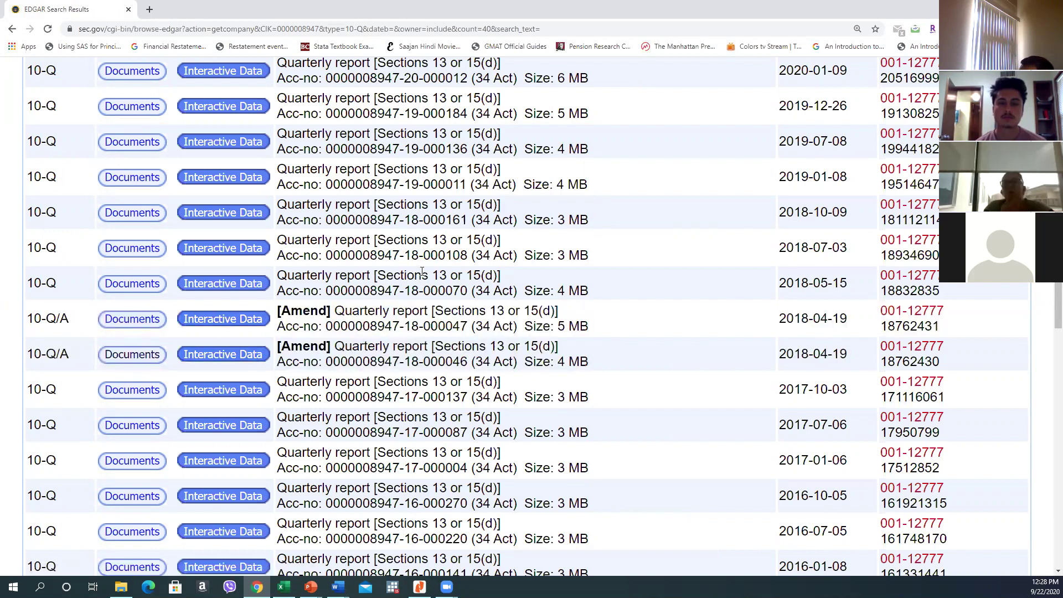
Open the documents of the 10-Q filed 2018-05-15 in a new tab and show that tab
{"action": "right_click", "coordinate": [126, 286]}
{"action": "left_click", "coordinate": [141, 294]}
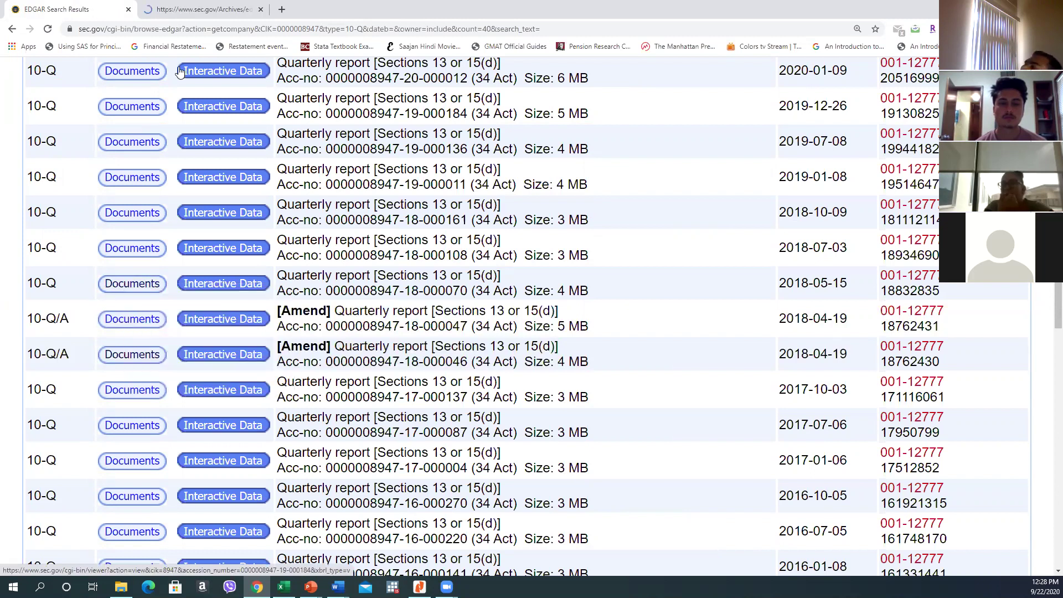
{"action": "left_click", "coordinate": [203, 11]}
{"action": "scroll", "coordinate": [496, 412], "scroll_direction": "down", "scroll_amount": 5}
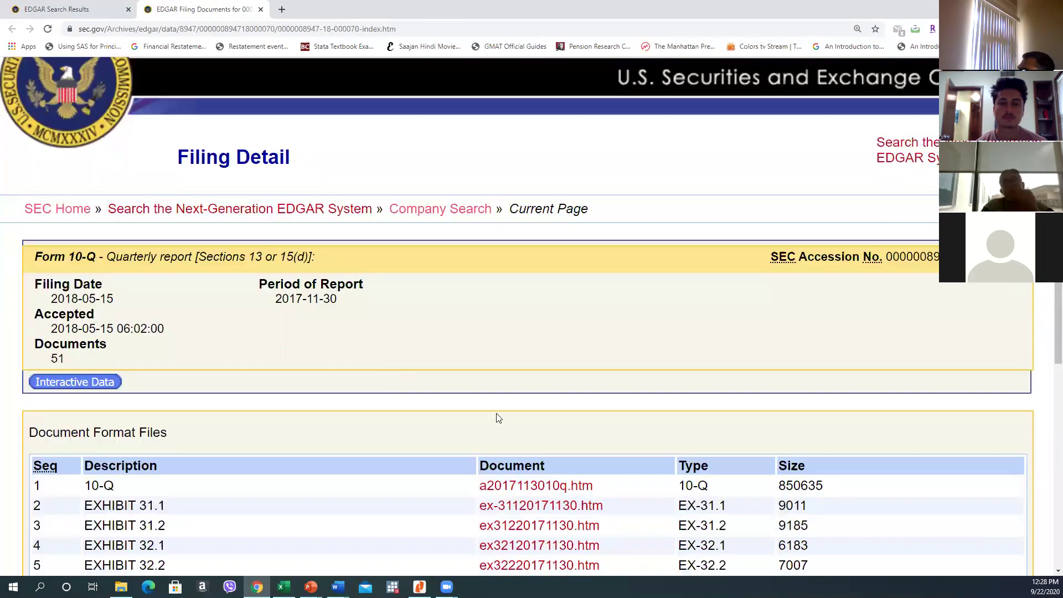
{"action": "left_click", "coordinate": [547, 308]}
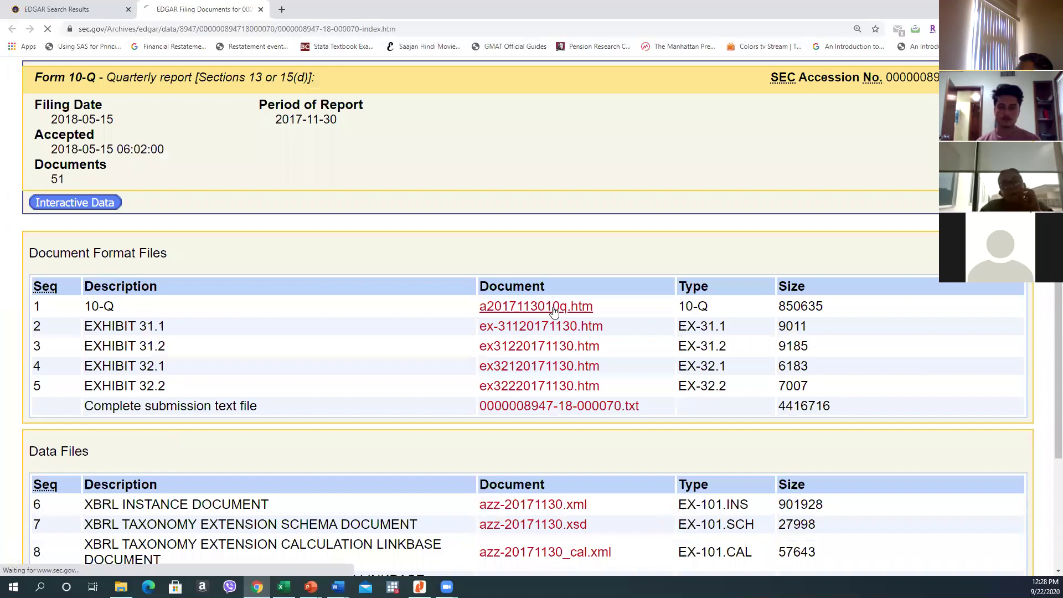
{"action": "scroll", "coordinate": [678, 316], "scroll_direction": "down", "scroll_amount": 9}
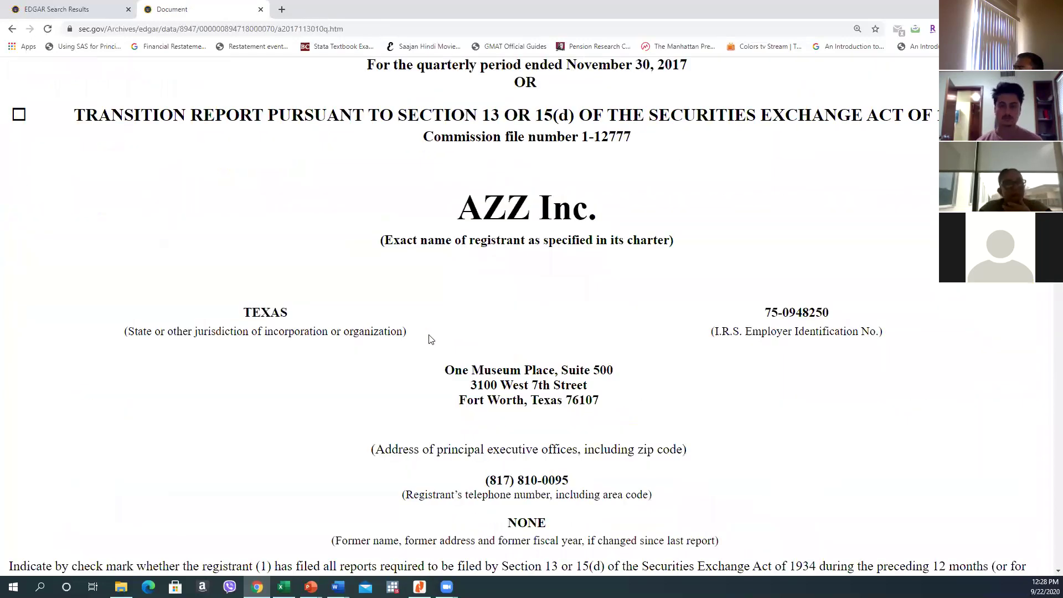
Skim the November 30, 2017 10-Q and search the document for "revenue recog"
{"action": "scroll", "coordinate": [447, 342], "scroll_direction": "down", "scroll_amount": 15}
{"action": "scroll", "coordinate": [445, 344], "scroll_direction": "up", "scroll_amount": 7}
{"action": "scroll", "coordinate": [626, 315], "scroll_direction": "down", "scroll_amount": 8}
{"action": "scroll", "coordinate": [629, 315], "scroll_direction": "down", "scroll_amount": 20}
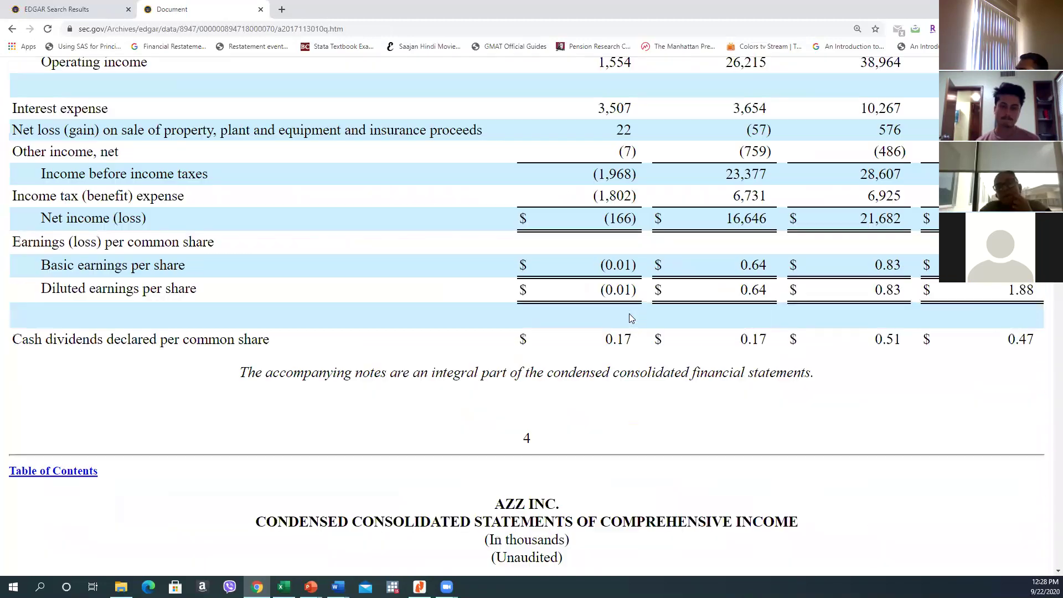
{"action": "scroll", "coordinate": [628, 312], "scroll_direction": "up", "scroll_amount": 20}
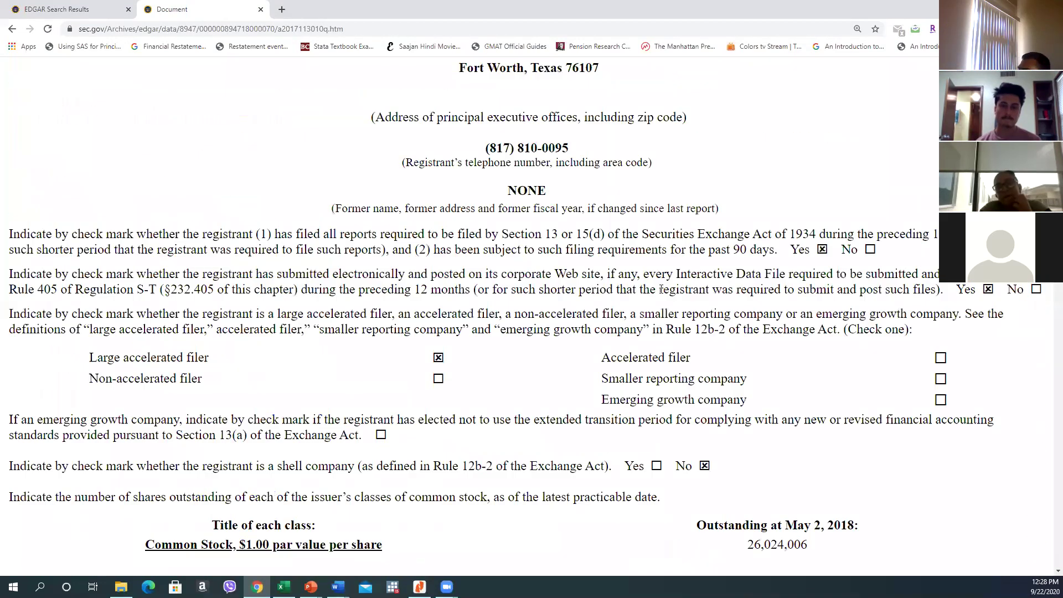
{"action": "scroll", "coordinate": [719, 281], "scroll_direction": "up", "scroll_amount": 5}
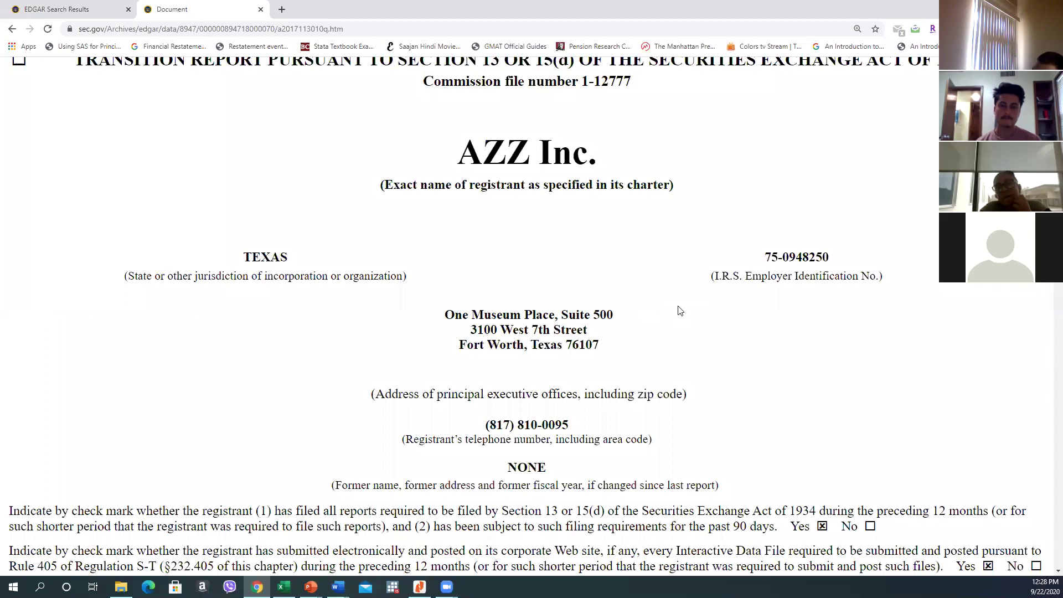
{"action": "key", "text": "ctrl+f"}
{"action": "type", "text": "revenue re"}
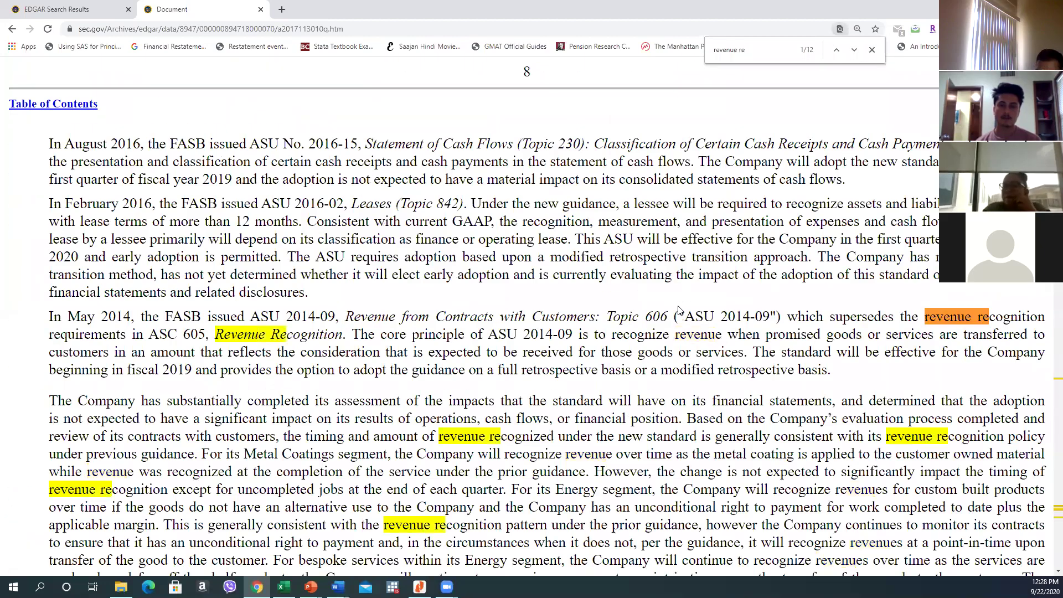
{"action": "type", "text": "cog"}
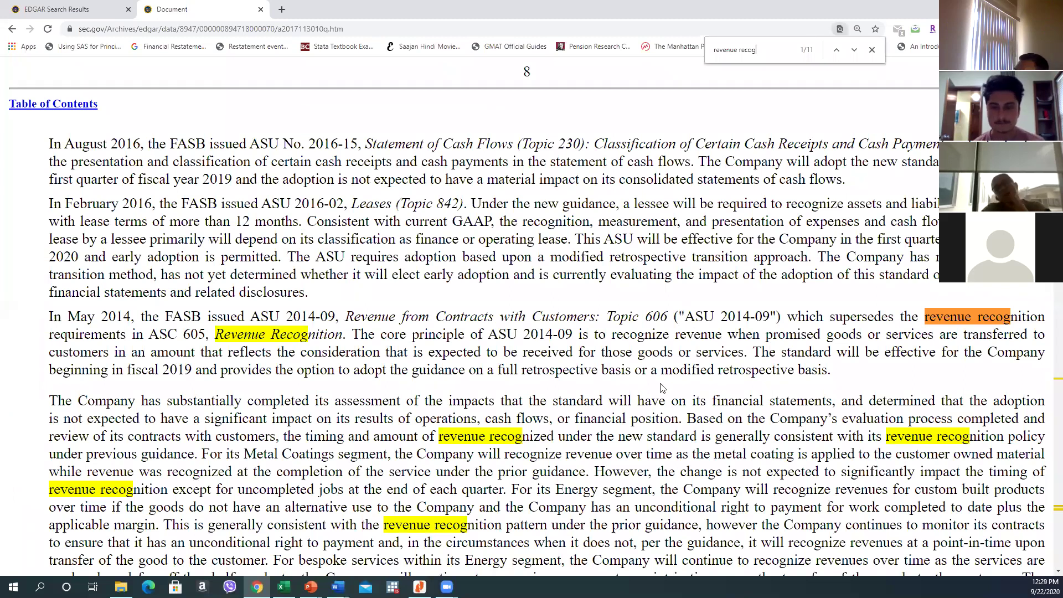
{"action": "scroll", "coordinate": [662, 386], "scroll_direction": "down", "scroll_amount": 1}
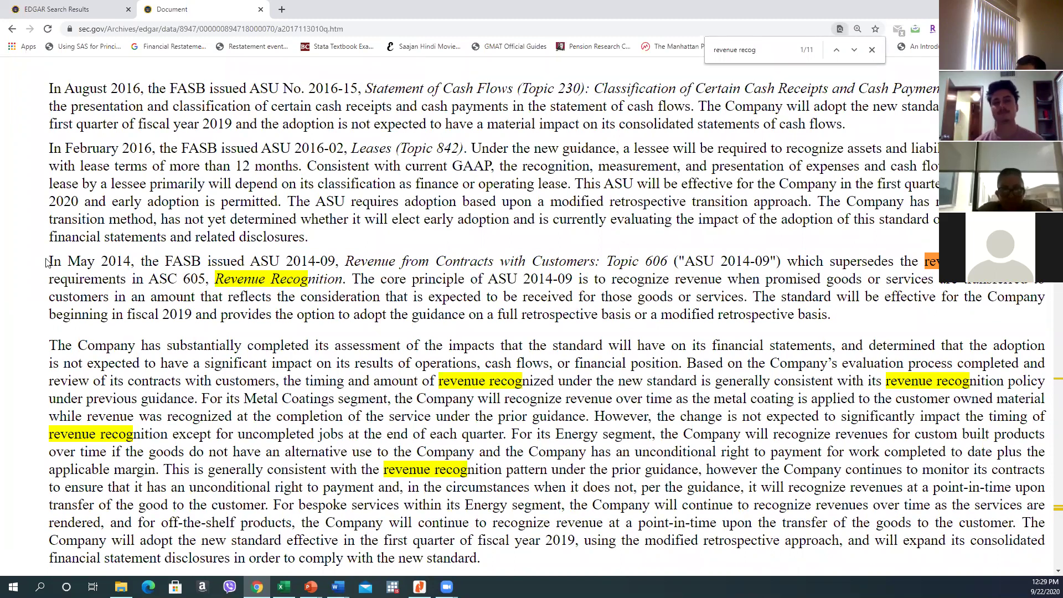
Examine the May 2014 ASU 2014-09 paragraph, highlighting its references to Topic 606 and the superseded ASC 605
{"action": "left_click_drag", "start_coordinate": [51, 264], "coordinate": [860, 318]}
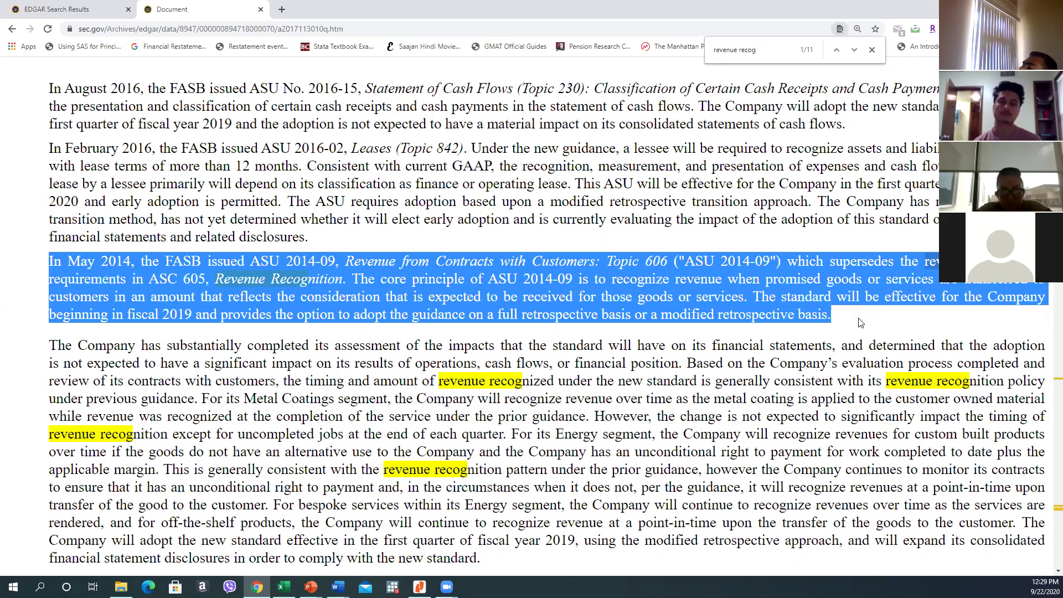
{"action": "left_click", "coordinate": [503, 336]}
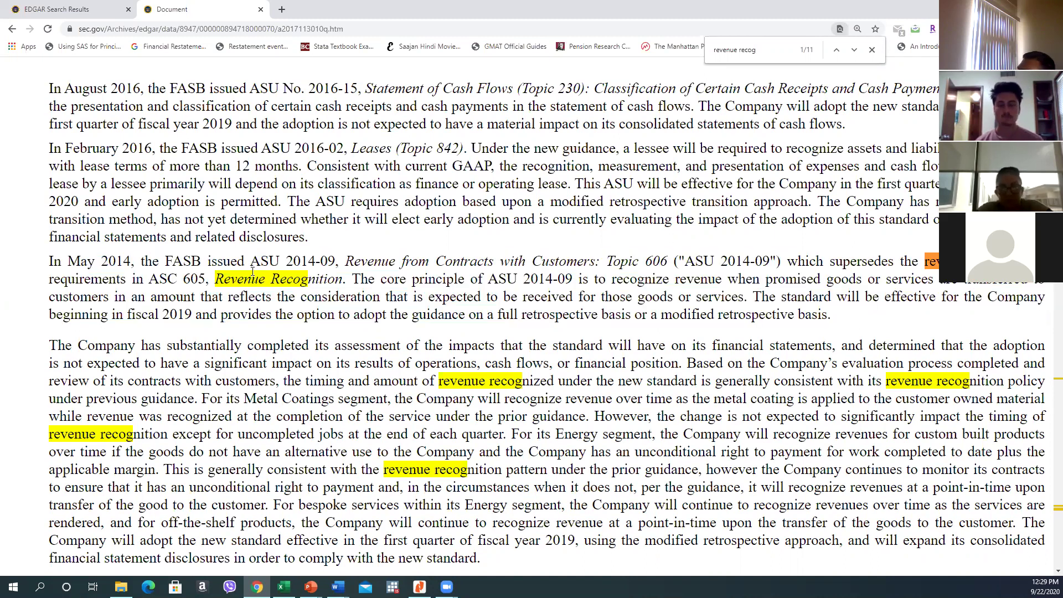
{"action": "left_click_drag", "start_coordinate": [343, 261], "coordinate": [644, 260]}
{"action": "left_click", "coordinate": [607, 259]}
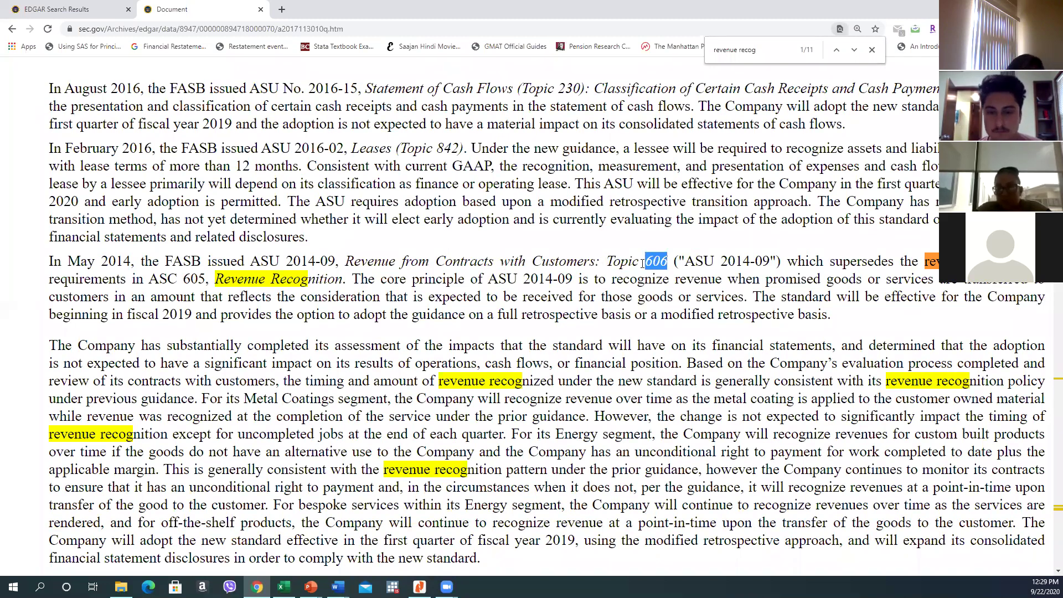
{"action": "left_click", "coordinate": [780, 264]}
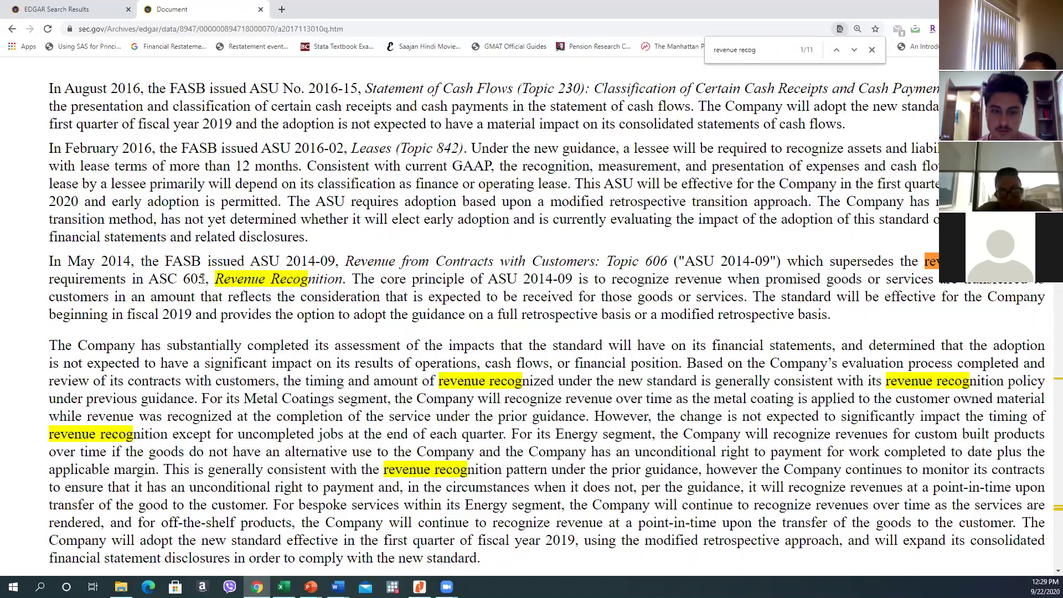
{"action": "left_click_drag", "start_coordinate": [203, 278], "coordinate": [149, 279]}
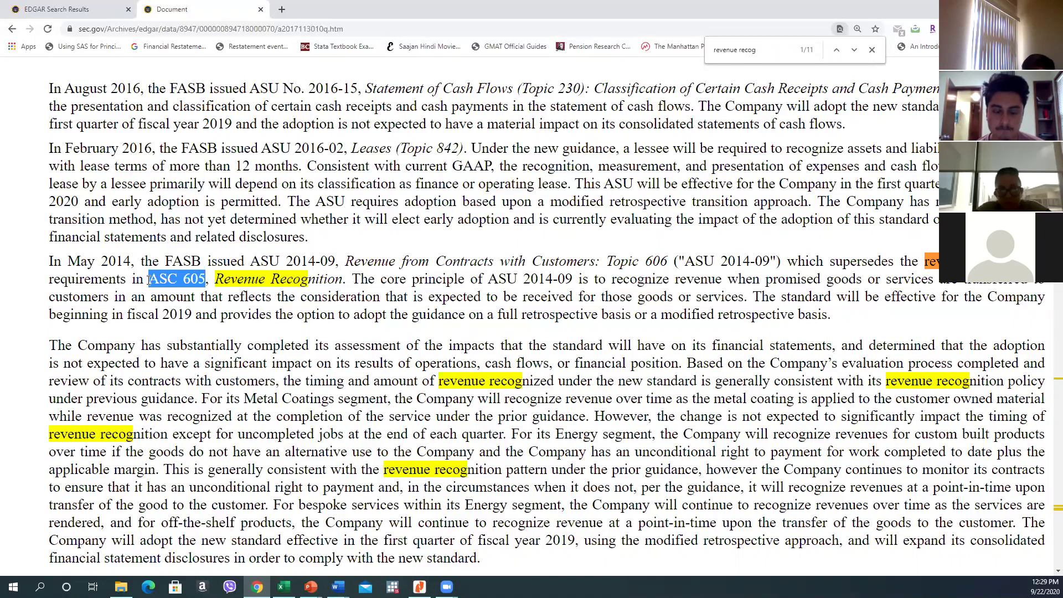
{"action": "left_click", "coordinate": [213, 272]}
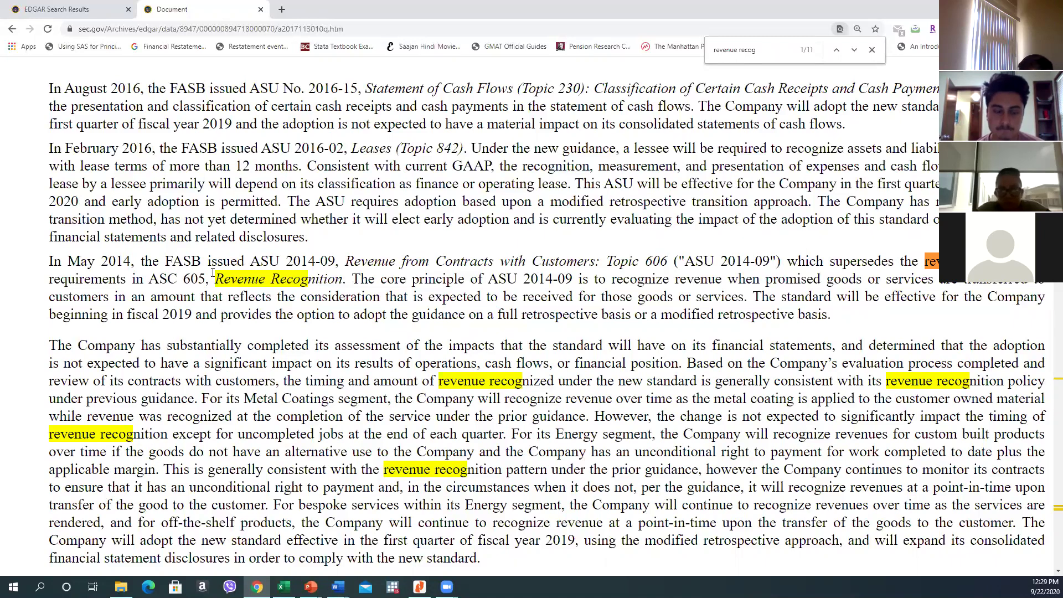
{"action": "left_click_drag", "start_coordinate": [255, 280], "coordinate": [210, 280]}
{"action": "left_click", "coordinate": [213, 281]}
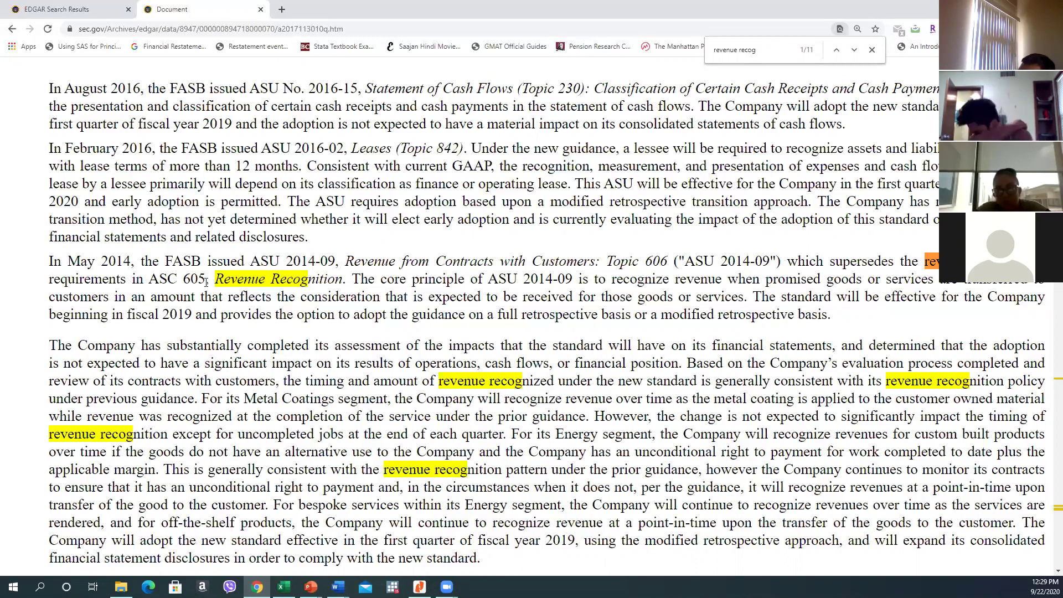
{"action": "left_click_drag", "start_coordinate": [209, 279], "coordinate": [148, 279]}
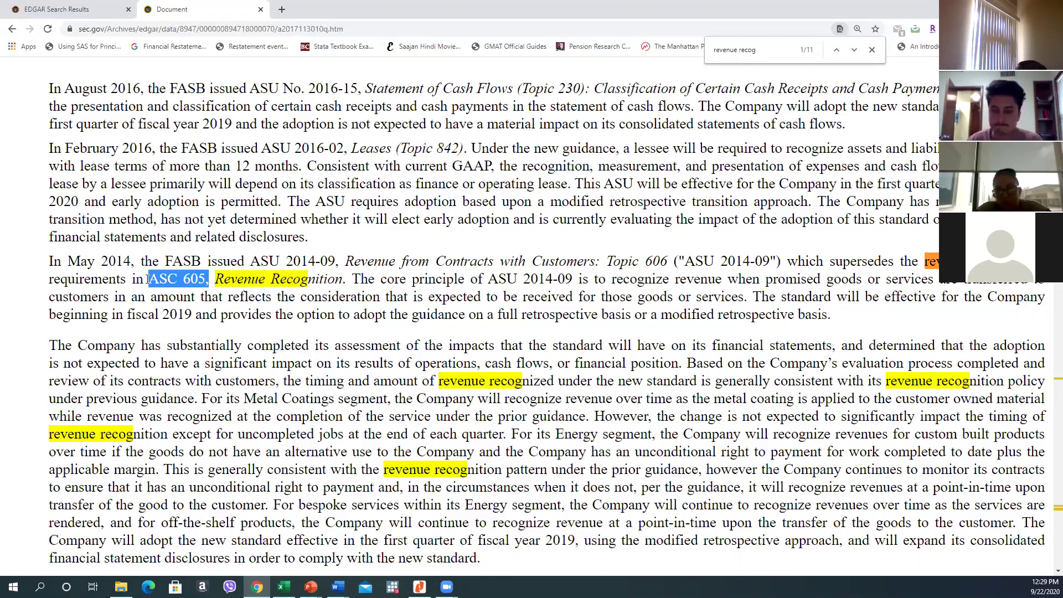
{"action": "left_click", "coordinate": [384, 280]}
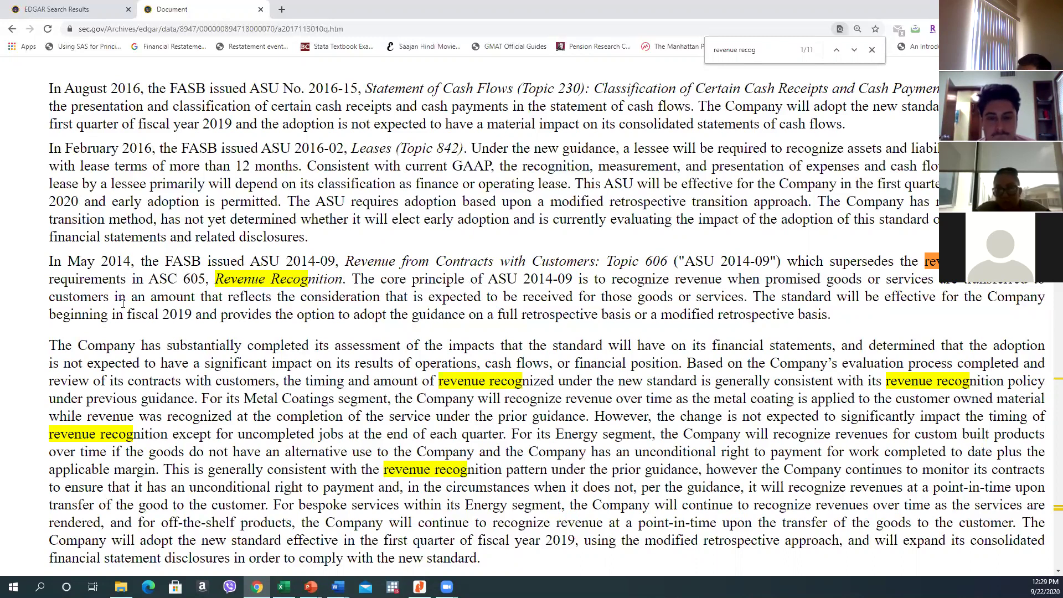
Highlight the sentence on when the standard takes effect, including its fiscal year and the full or modified retrospective options
{"action": "left_click_drag", "start_coordinate": [151, 300], "coordinate": [805, 315]}
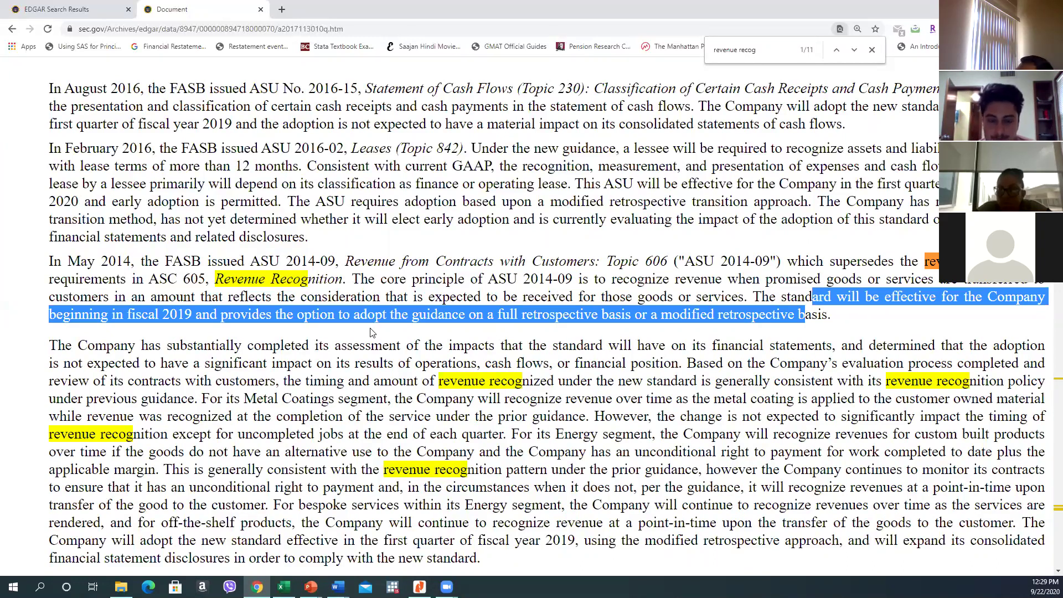
{"action": "left_click", "coordinate": [568, 326]}
{"action": "left_click_drag", "start_coordinate": [751, 293], "coordinate": [896, 304]}
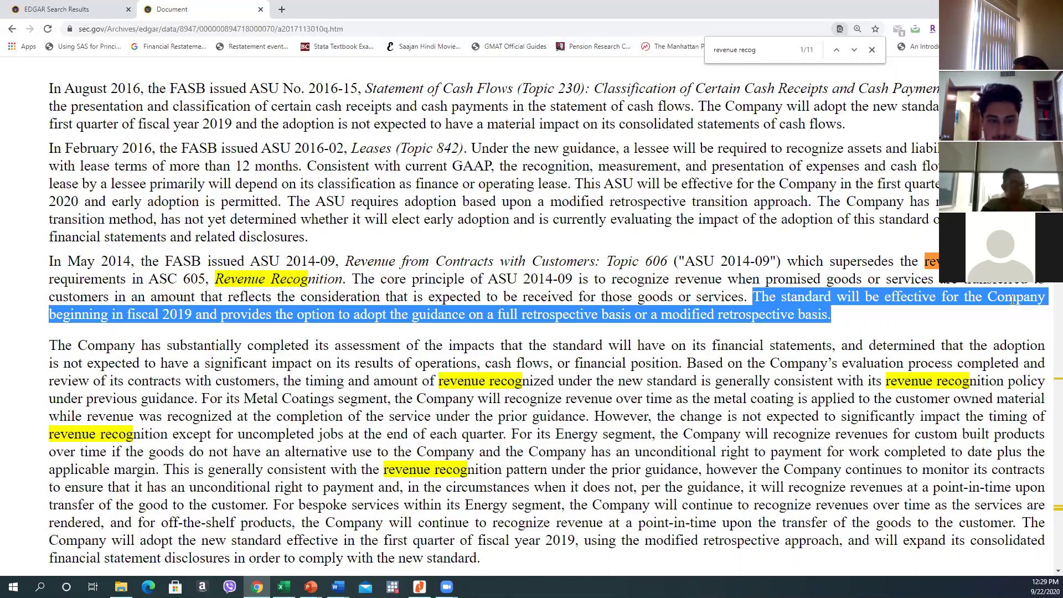
{"action": "left_click", "coordinate": [124, 311]}
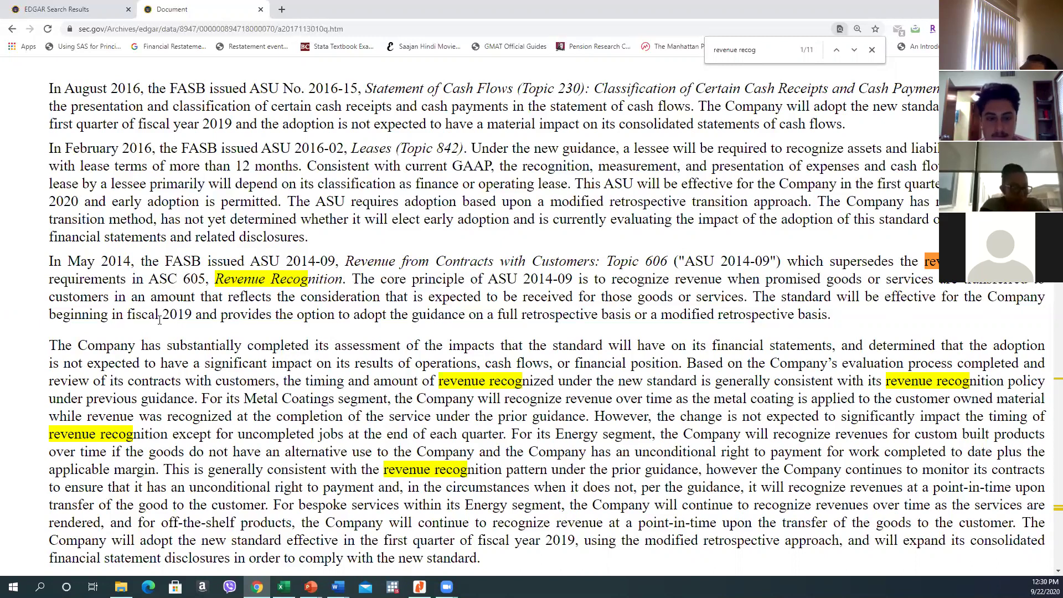
{"action": "left_click_drag", "start_coordinate": [164, 314], "coordinate": [279, 315]}
{"action": "left_click", "coordinate": [321, 358]}
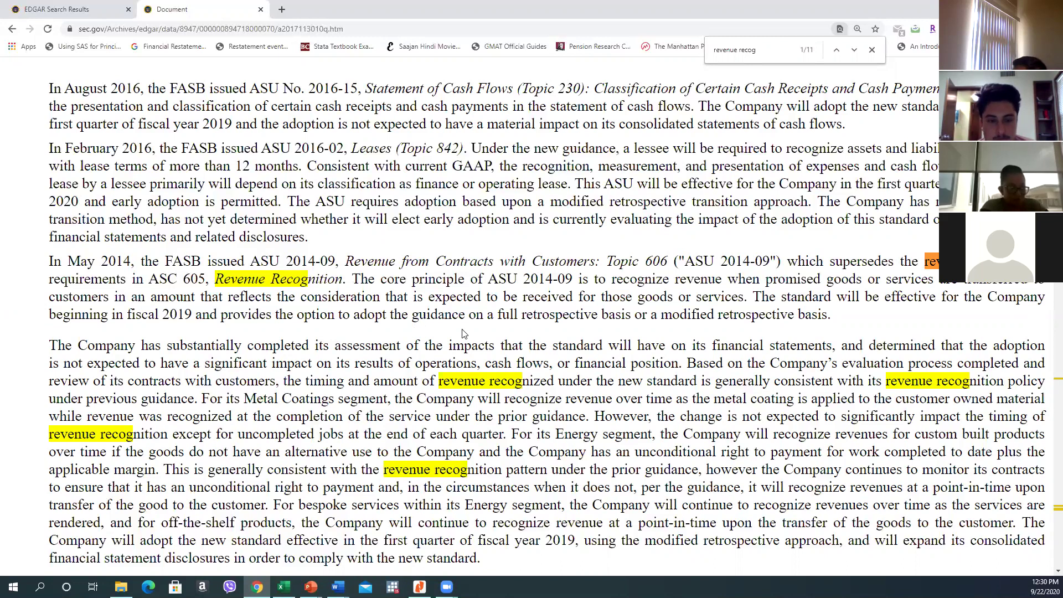
{"action": "left_click_drag", "start_coordinate": [495, 316], "coordinate": [852, 315]}
{"action": "left_click", "coordinate": [144, 344]}
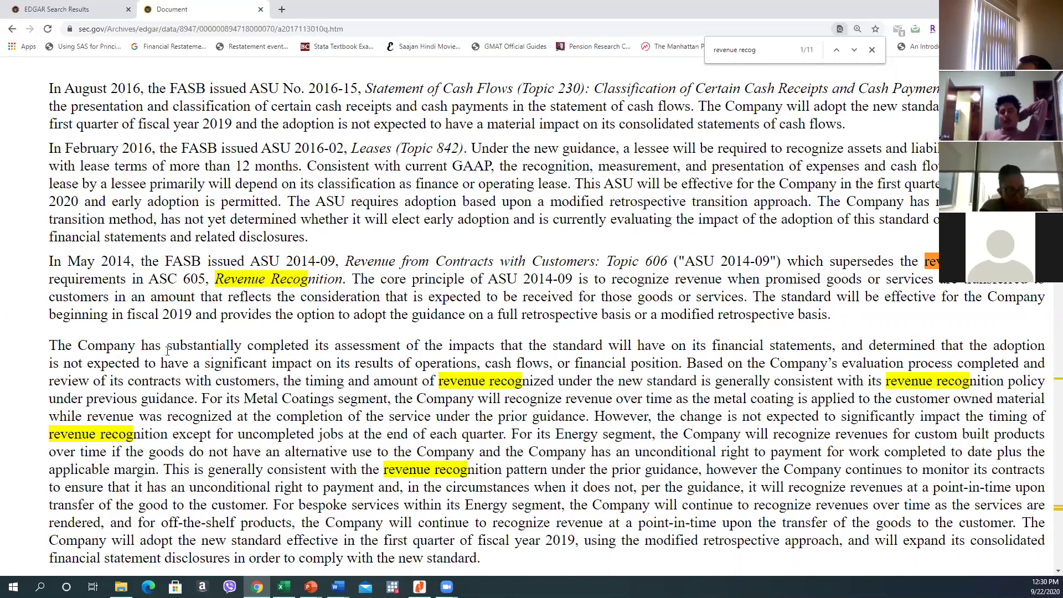
Review the paragraph on the company's assessment of the new standard's impact and close the 10-Q document
{"action": "left_click_drag", "start_coordinate": [167, 349], "coordinate": [321, 418]}
{"action": "left_click_drag", "start_coordinate": [491, 434], "coordinate": [510, 434]}
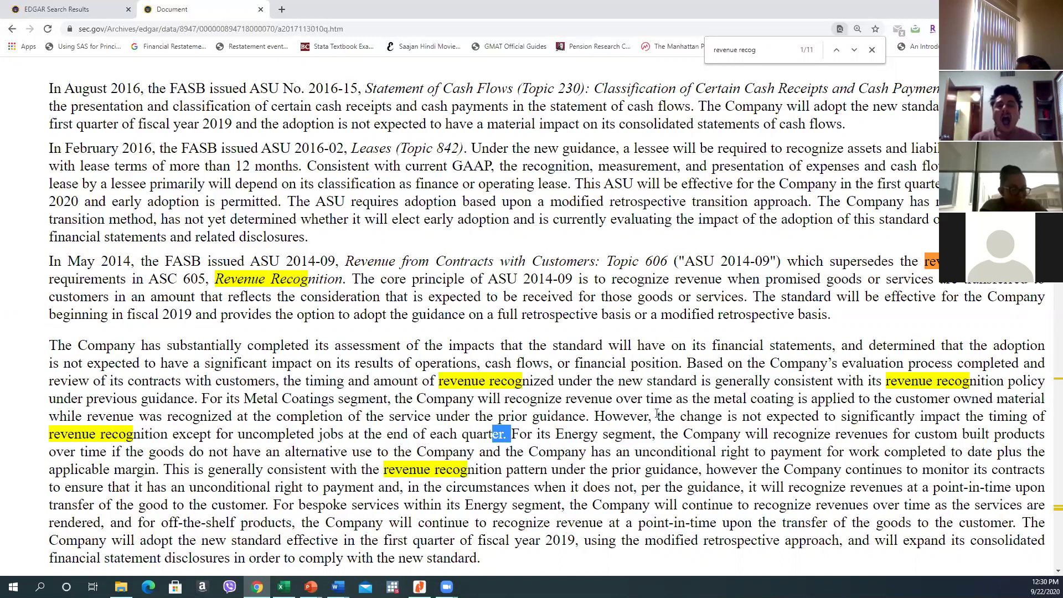
{"action": "scroll", "coordinate": [418, 375], "scroll_direction": "down", "scroll_amount": 2}
{"action": "left_click", "coordinate": [365, 414]}
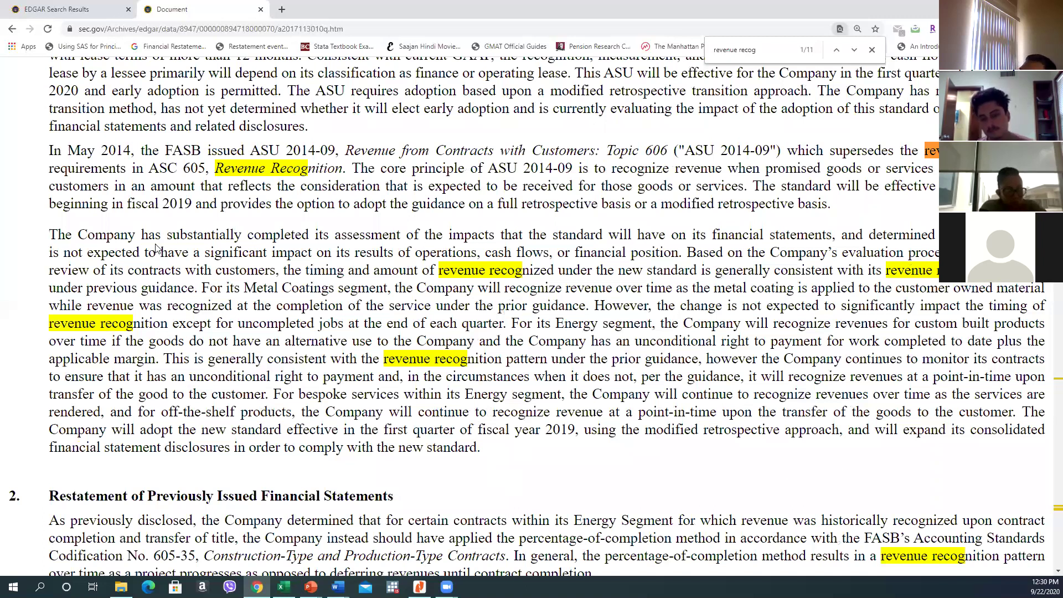
{"action": "scroll", "coordinate": [166, 252], "scroll_direction": "up", "scroll_amount": 1}
{"action": "left_click_drag", "start_coordinate": [193, 259], "coordinate": [115, 262]}
{"action": "left_click_drag", "start_coordinate": [188, 307], "coordinate": [181, 308]}
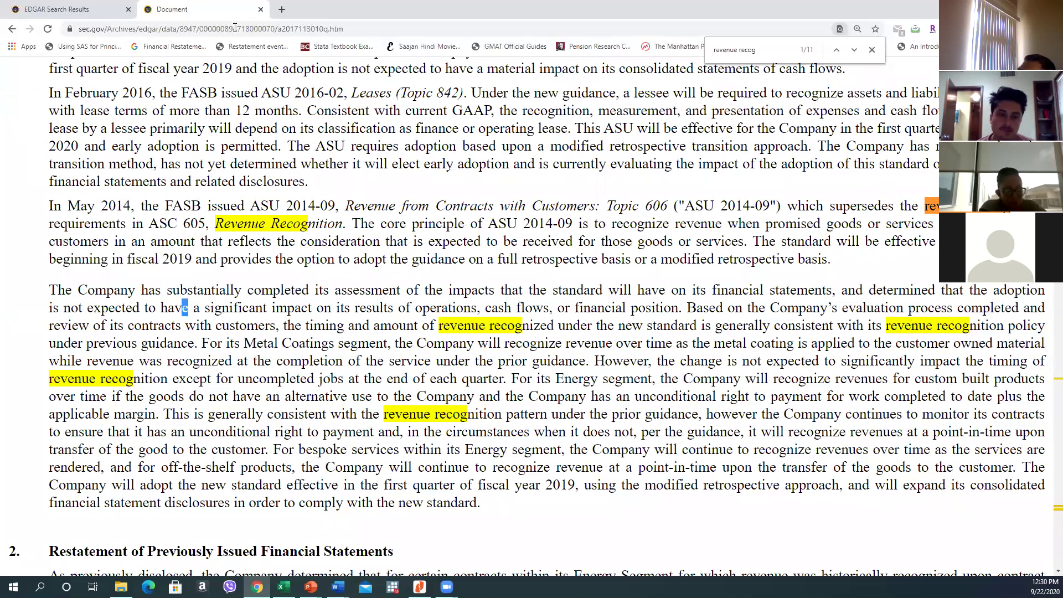
{"action": "left_click", "coordinate": [261, 10]}
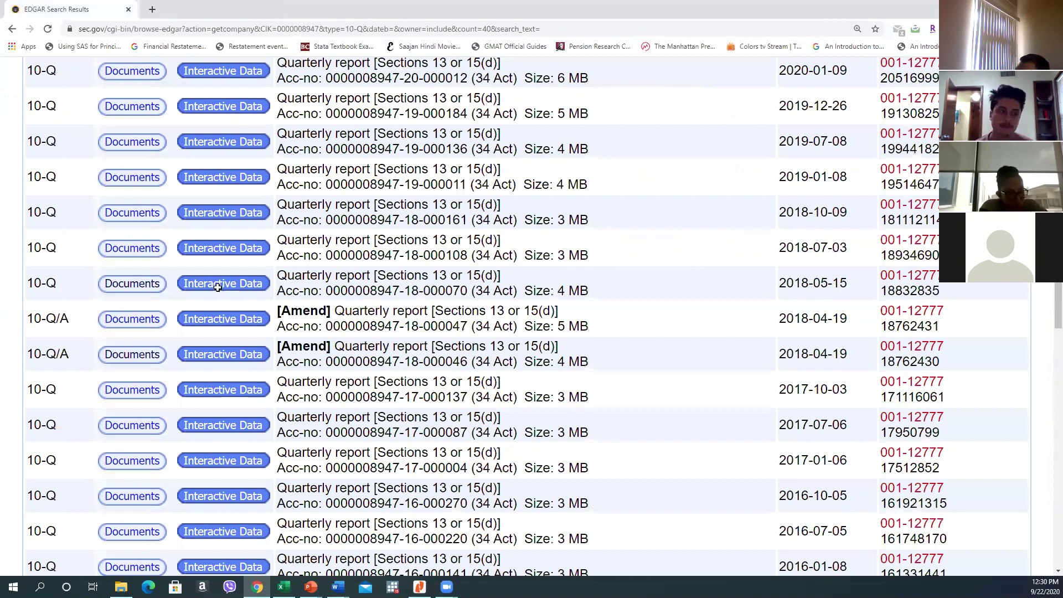
Switch to the ASC606 company list in Excel and enter No for AZZ INC's adoption in all four quarters of 2018
{"action": "key", "text": "alt+Tab"}
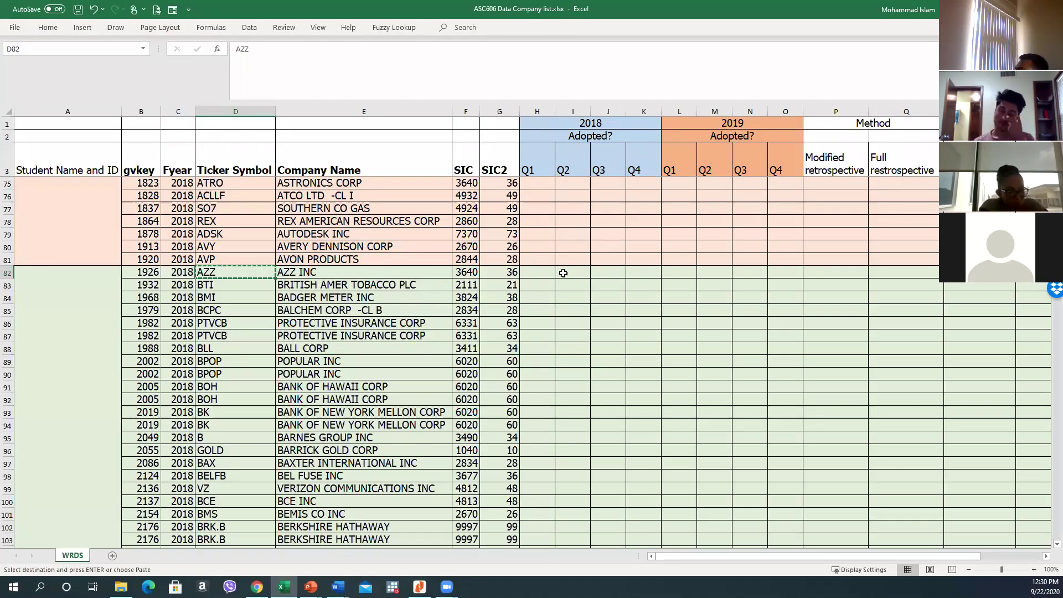
{"action": "left_click", "coordinate": [535, 270]}
{"action": "type", "text": "No"}
{"action": "key", "text": "Tab"}
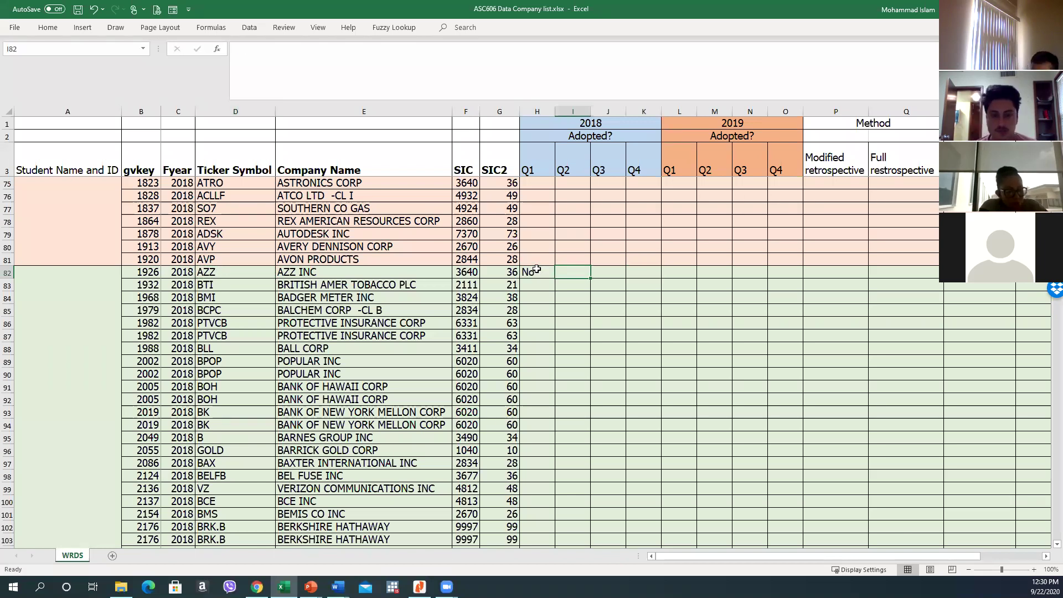
{"action": "type", "text": "No"}
{"action": "key", "text": "Tab"}
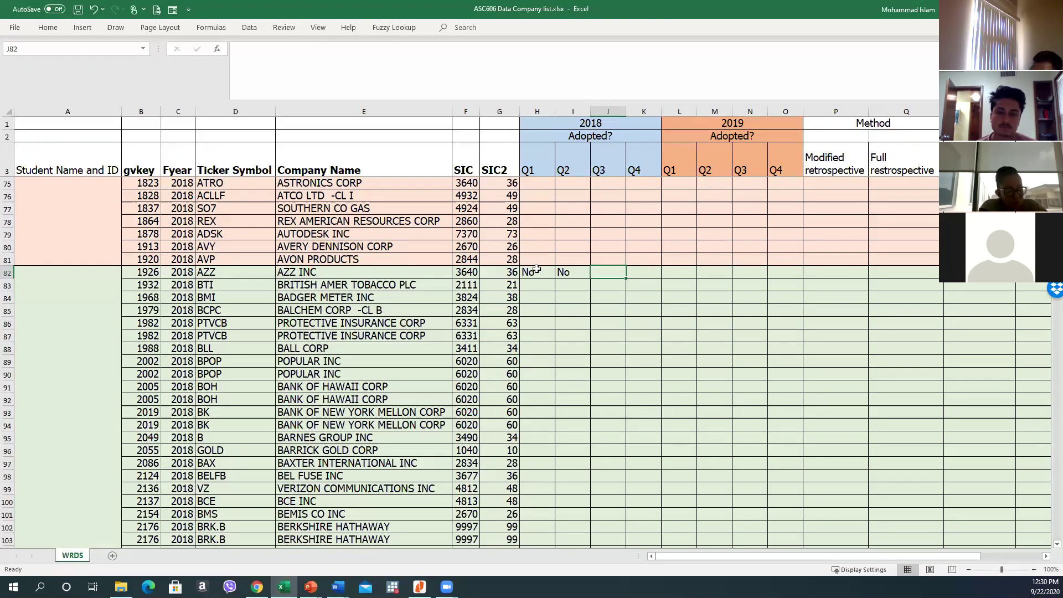
{"action": "type", "text": "No"}
{"action": "key", "text": "Tab"}
{"action": "type", "text": "No"}
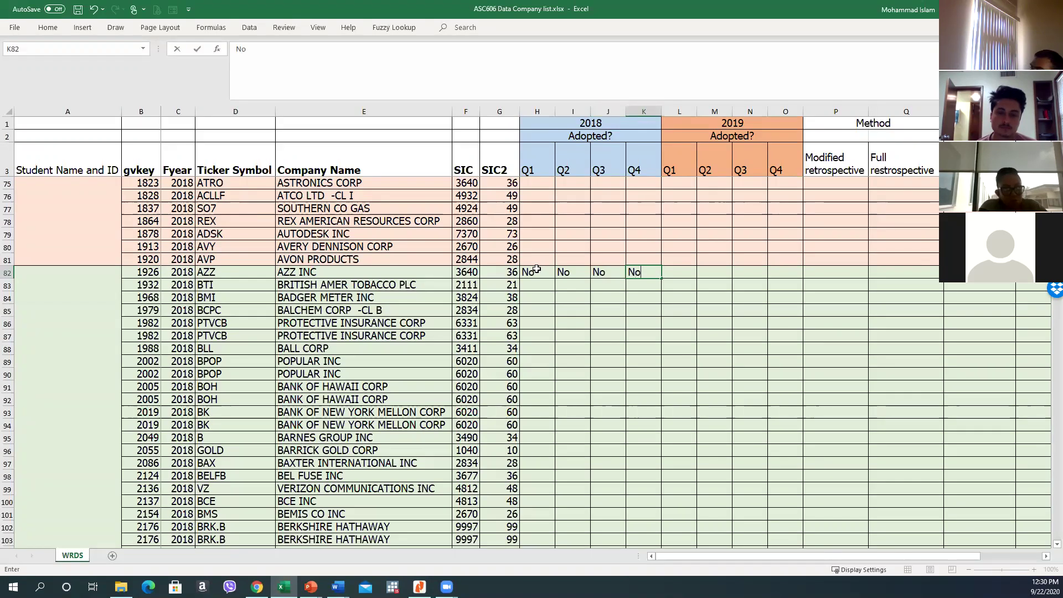
{"action": "key", "text": "Tab"}
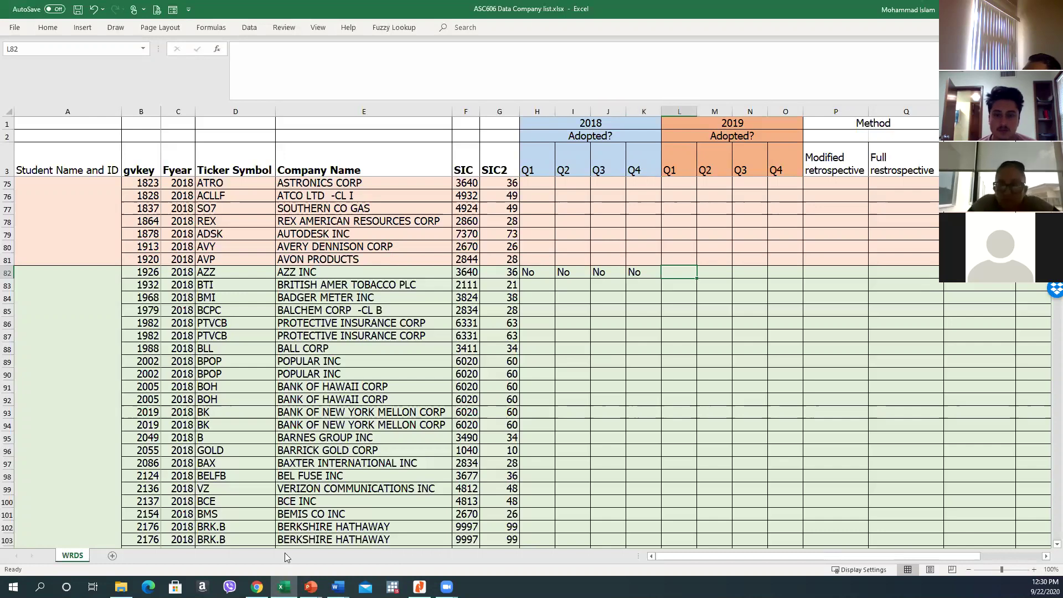
Return to the EDGAR results in Chrome and open the documents of the 10-Q filed 2019-01-08 in a new tab
{"action": "left_click", "coordinate": [257, 586]}
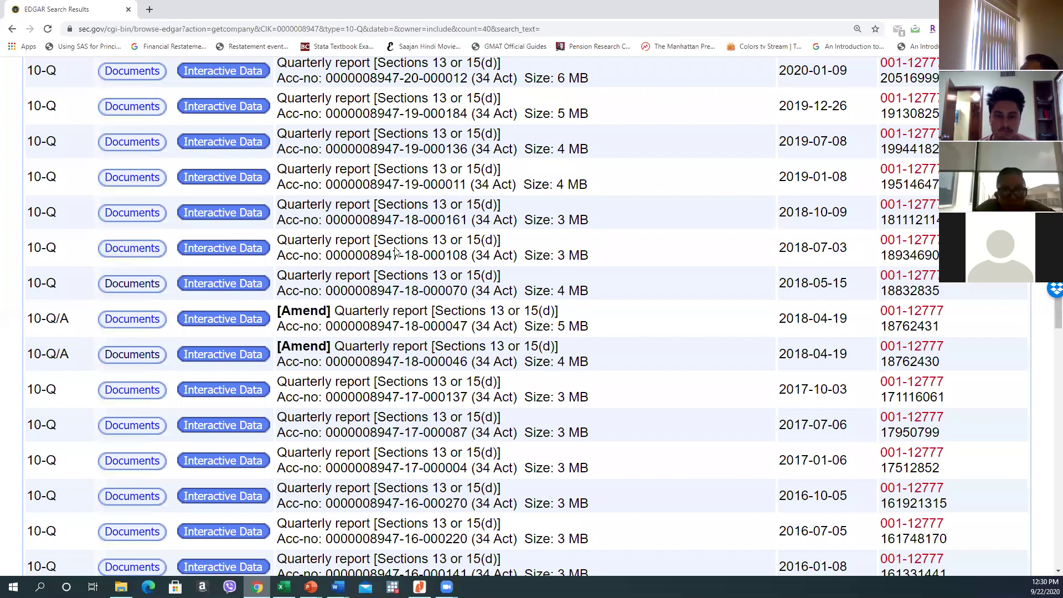
{"action": "scroll", "coordinate": [366, 253], "scroll_direction": "up", "scroll_amount": 1}
{"action": "right_click", "coordinate": [136, 229]}
{"action": "left_click", "coordinate": [212, 237]}
{"action": "key", "text": "ctrl+Tab"}
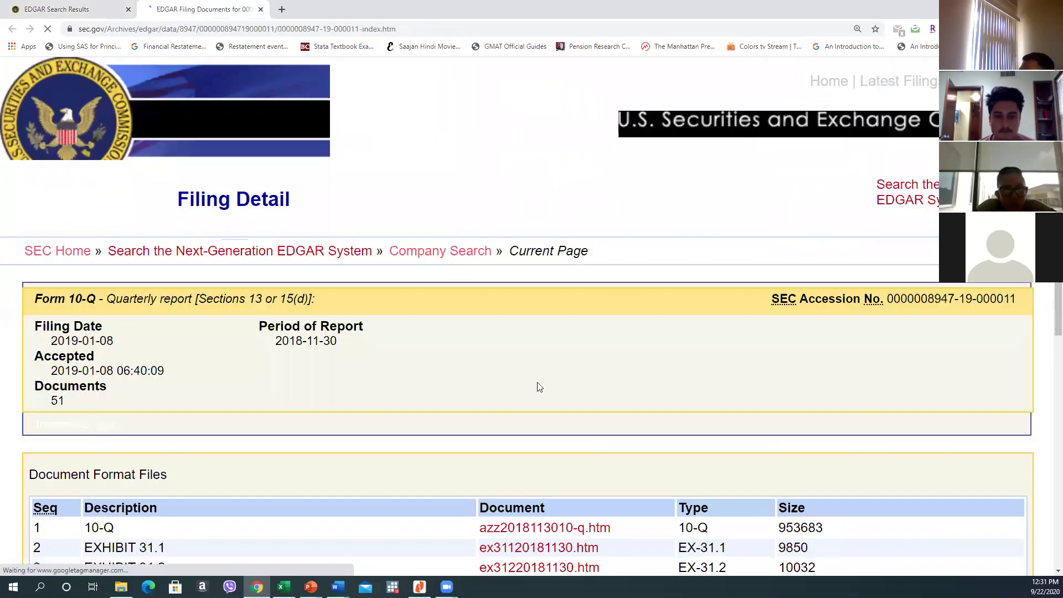
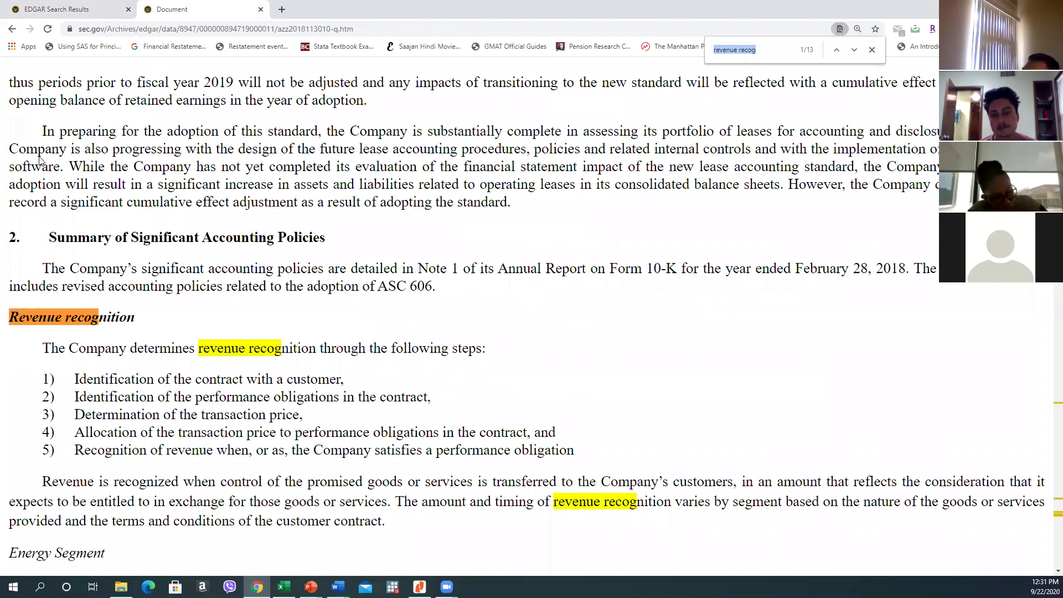
{"action": "scroll", "coordinate": [40, 161], "scroll_direction": "down", "scroll_amount": 2}
{"action": "left_click_drag", "start_coordinate": [42, 158], "coordinate": [188, 162]}
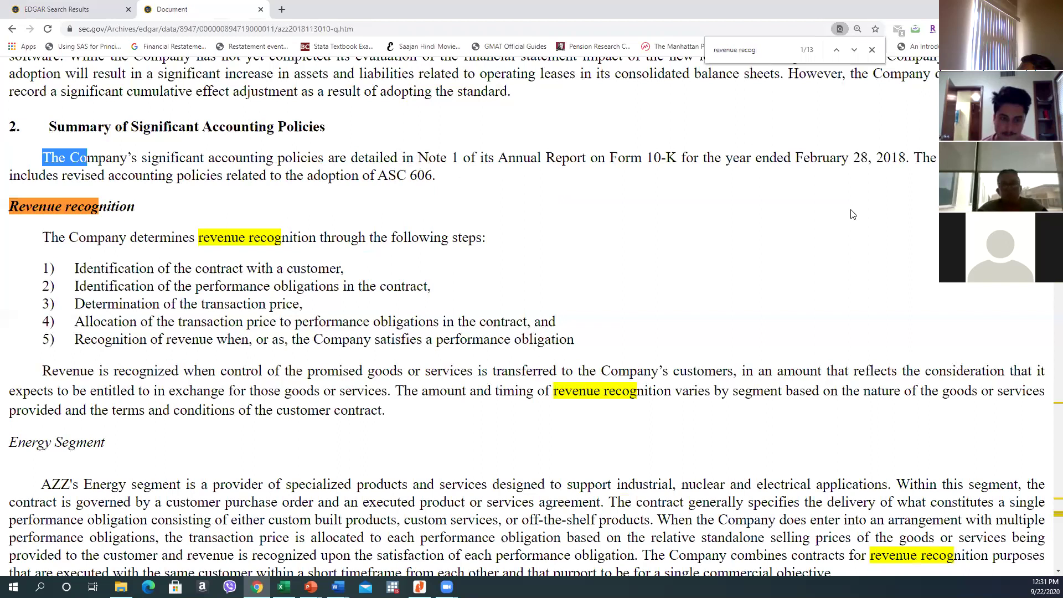
{"action": "triple_click", "coordinate": [266, 236]}
{"action": "left_click", "coordinate": [266, 236]}
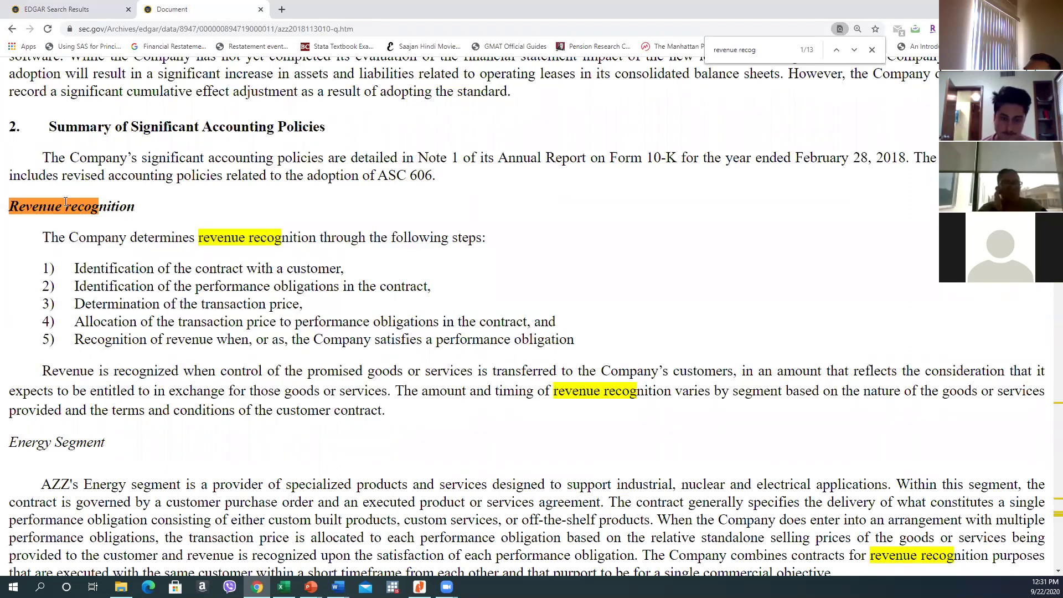
{"action": "left_click_drag", "start_coordinate": [189, 175], "coordinate": [461, 177]}
{"action": "left_click", "coordinate": [278, 201]}
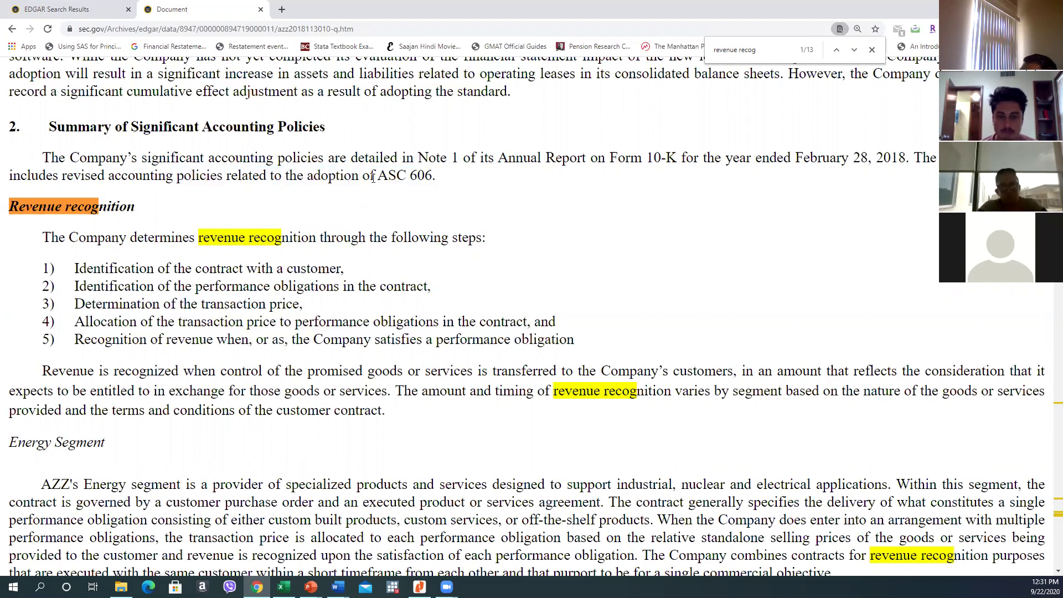
Examine the Revenue recognition policy in the 10-Q, covering the five recognition steps and the Energy and Metal Coatings segment descriptions
{"action": "left_click_drag", "start_coordinate": [283, 175], "coordinate": [463, 173]}
{"action": "left_click", "coordinate": [207, 239]}
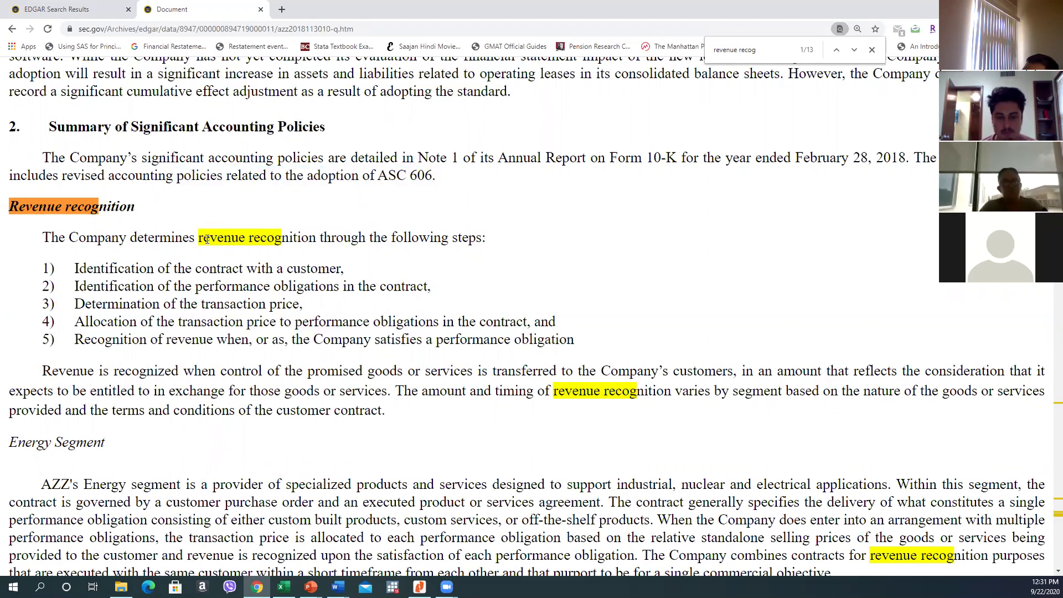
{"action": "left_click_drag", "start_coordinate": [206, 240], "coordinate": [531, 237]}
{"action": "left_click", "coordinate": [224, 290]}
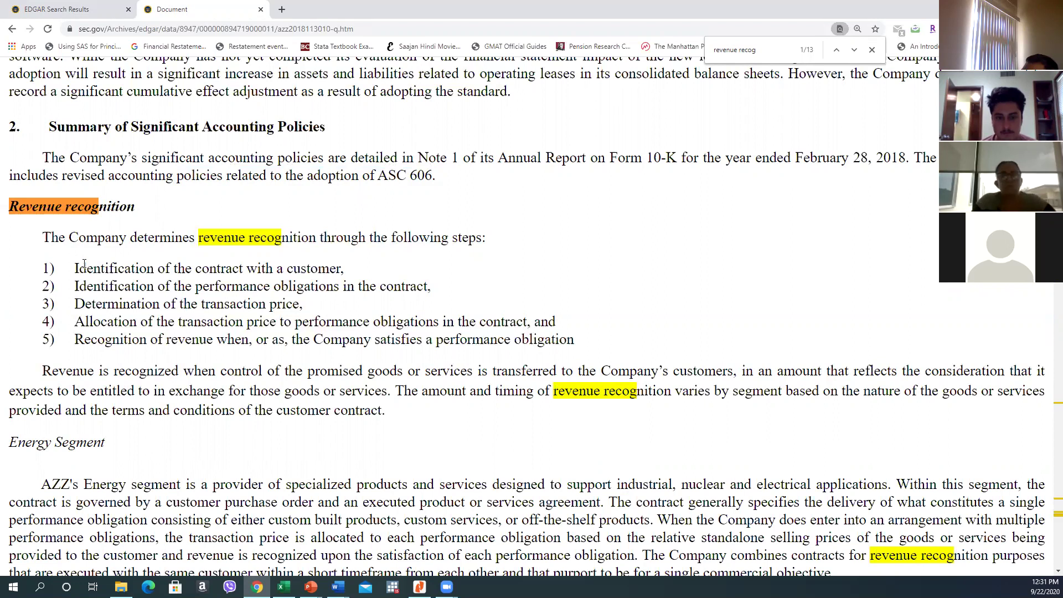
{"action": "left_click_drag", "start_coordinate": [74, 268], "coordinate": [602, 339]}
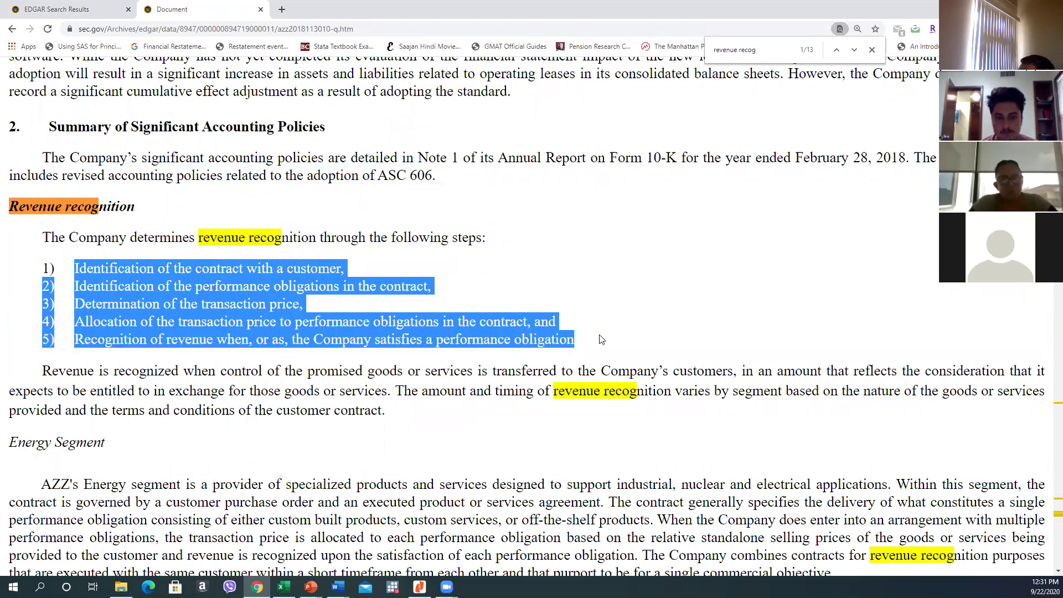
{"action": "left_click", "coordinate": [421, 432]}
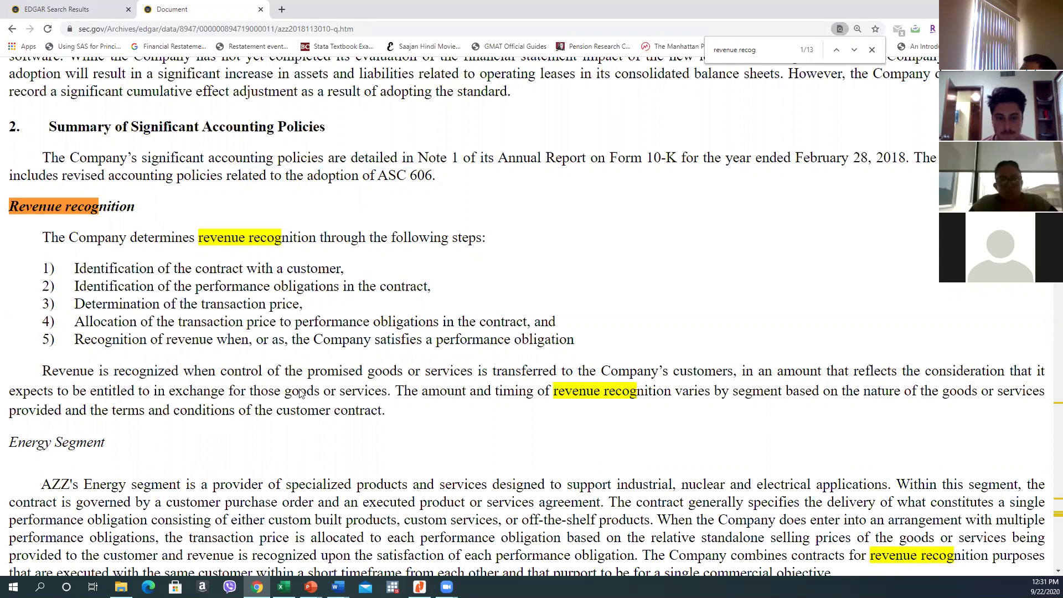
{"action": "left_click_drag", "start_coordinate": [113, 371], "coordinate": [441, 437]}
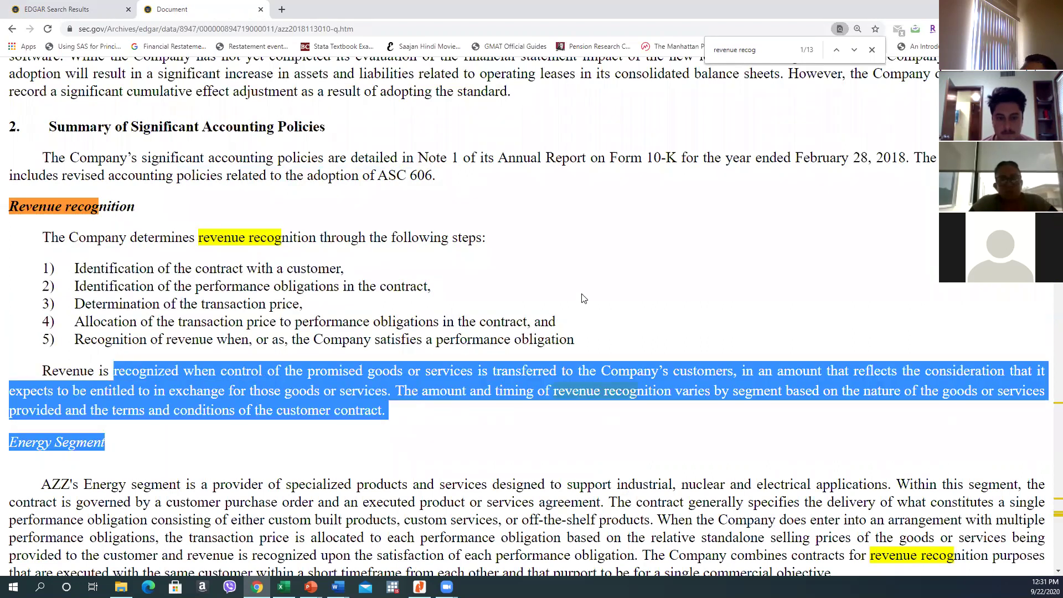
{"action": "left_click", "coordinate": [372, 346]}
{"action": "scroll", "coordinate": [421, 351], "scroll_direction": "down", "scroll_amount": 1}
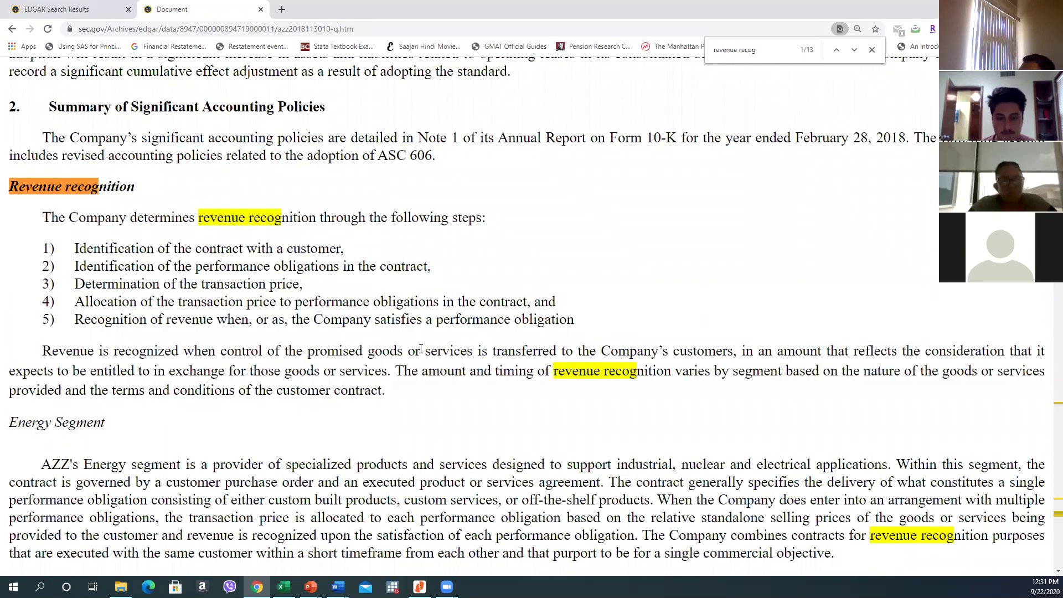
{"action": "scroll", "coordinate": [664, 305], "scroll_direction": "down", "scroll_amount": 10}
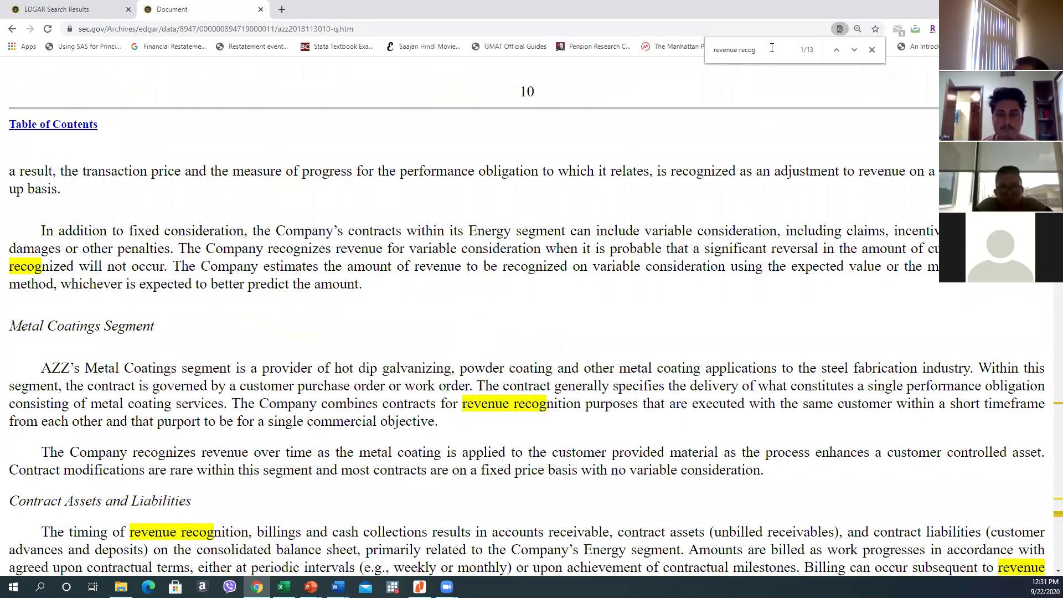
Step through the "revenue recog" matches in the 10-Q to the Adoption of Revenue Recognition Standard section
{"action": "key", "text": "Return"}
{"action": "key", "text": "Return"}
{"action": "key", "text": "Return"}
{"action": "key", "text": "Return"}
{"action": "key", "text": "Return"}
{"action": "key", "text": "Return"}
{"action": "key", "text": "Return"}
{"action": "key", "text": "Return"}
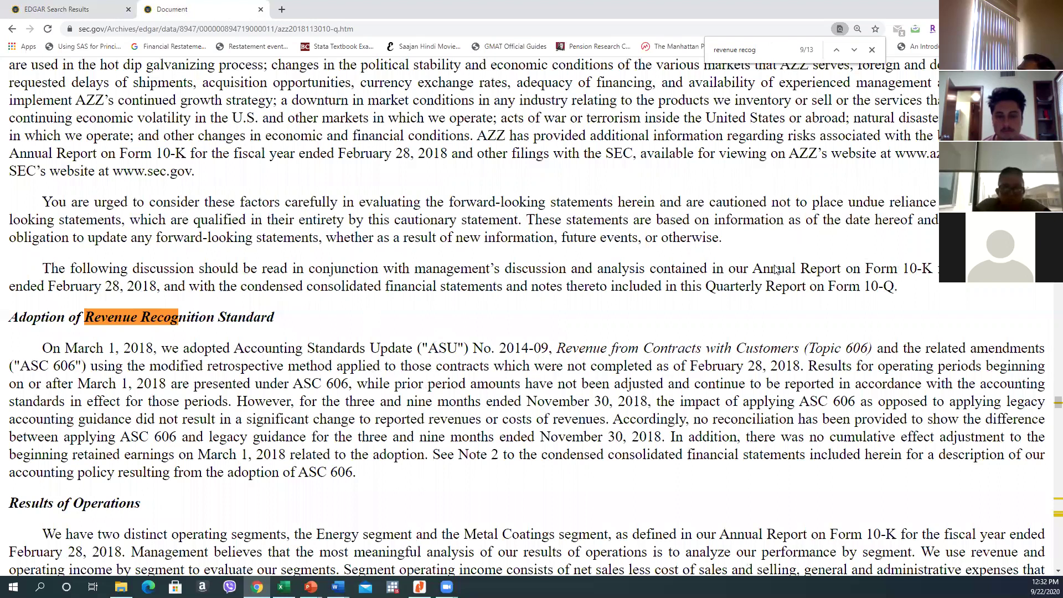
Examine the Adoption of Revenue Recognition Standard paragraph for the ASC 606 adoption date and transition method
{"action": "scroll", "coordinate": [775, 270], "scroll_direction": "down", "scroll_amount": 2}
{"action": "left_click_drag", "start_coordinate": [802, 272], "coordinate": [88, 254]}
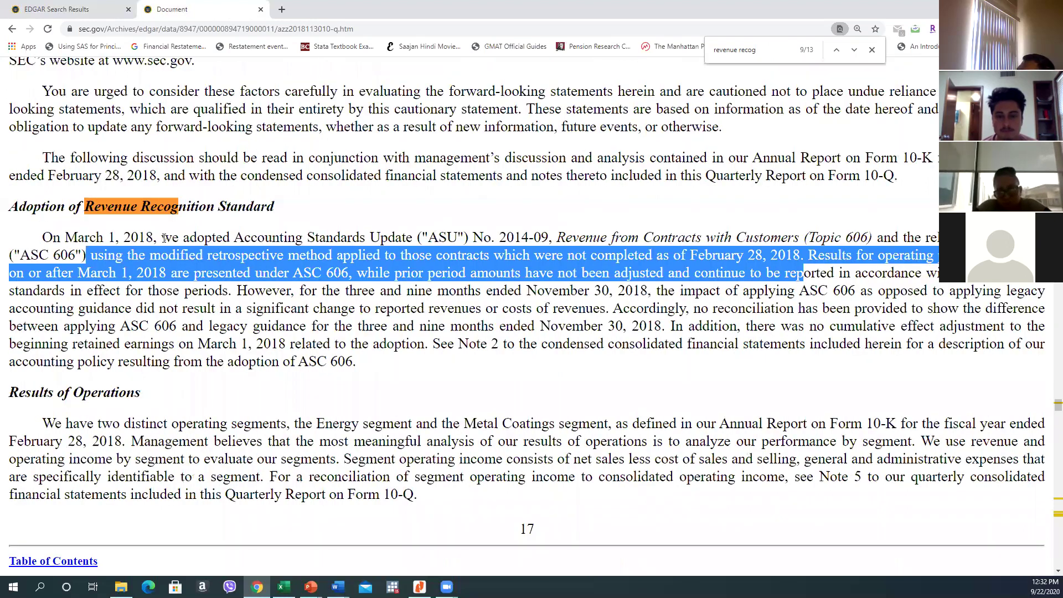
{"action": "left_click_drag", "start_coordinate": [161, 238], "coordinate": [281, 238]}
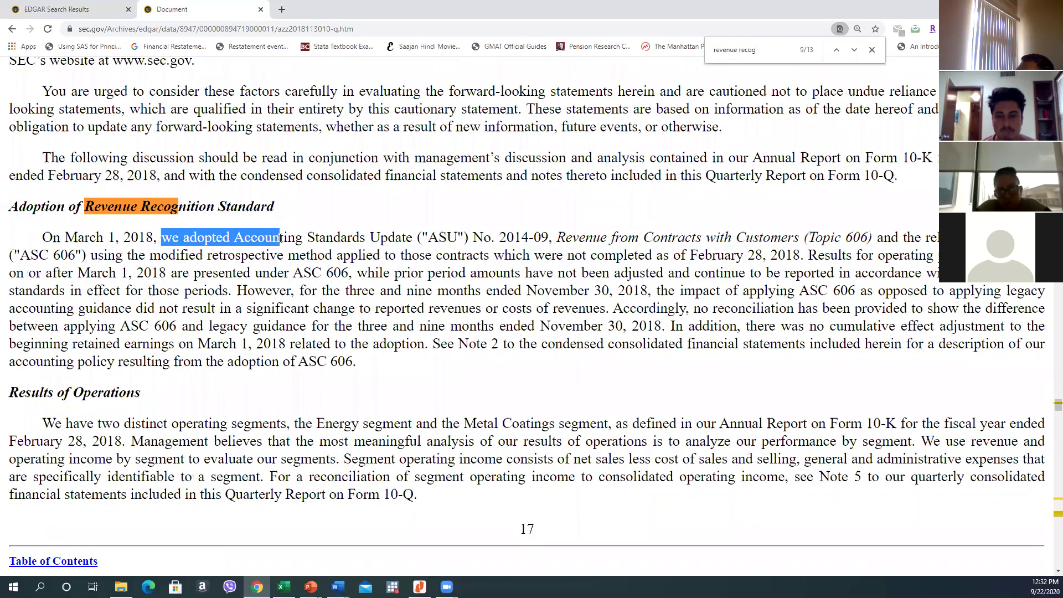
{"action": "left_click", "coordinate": [111, 237]}
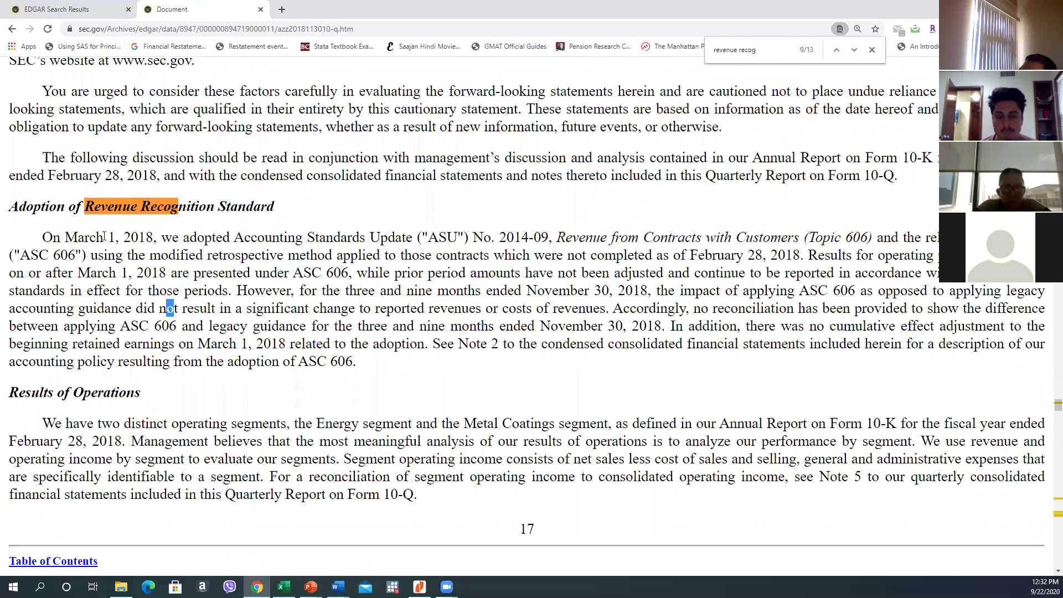
{"action": "left_click_drag", "start_coordinate": [104, 238], "coordinate": [158, 241]}
{"action": "left_click", "coordinate": [183, 242]}
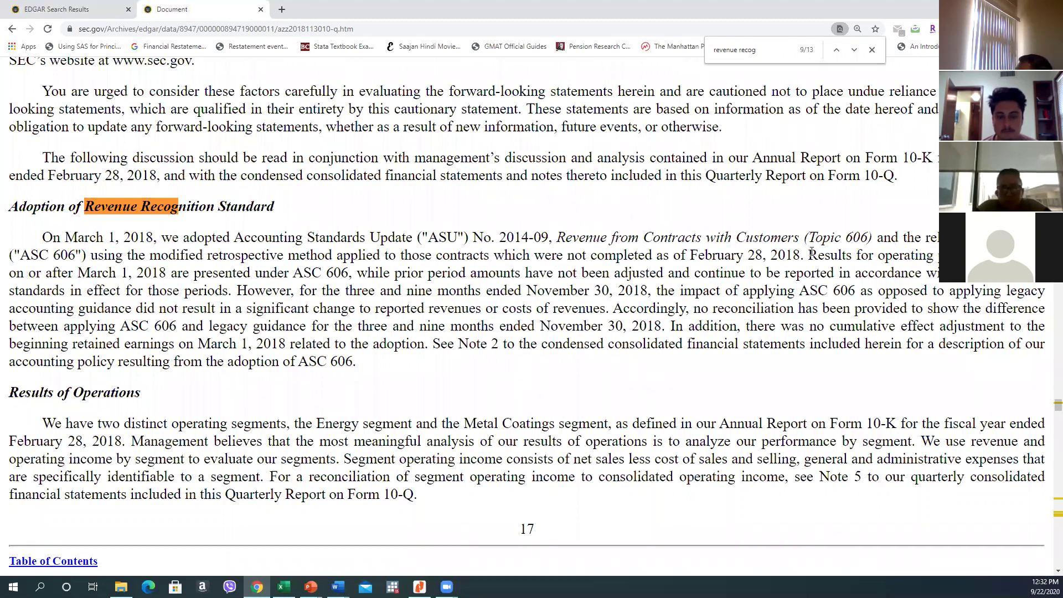
{"action": "left_click_drag", "start_coordinate": [808, 254], "coordinate": [824, 256]}
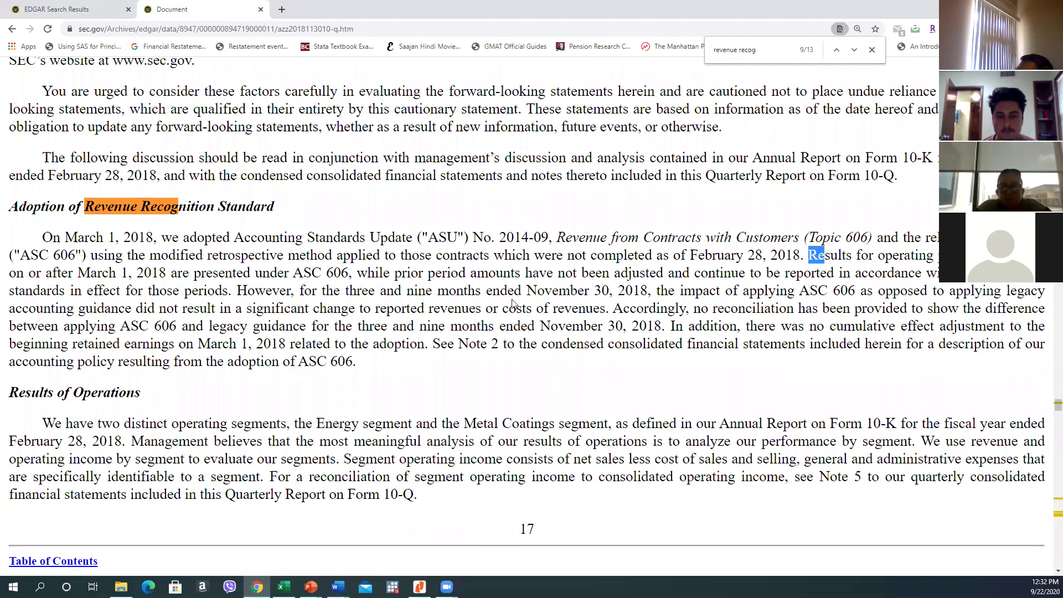
{"action": "left_click_drag", "start_coordinate": [149, 255], "coordinate": [336, 256]}
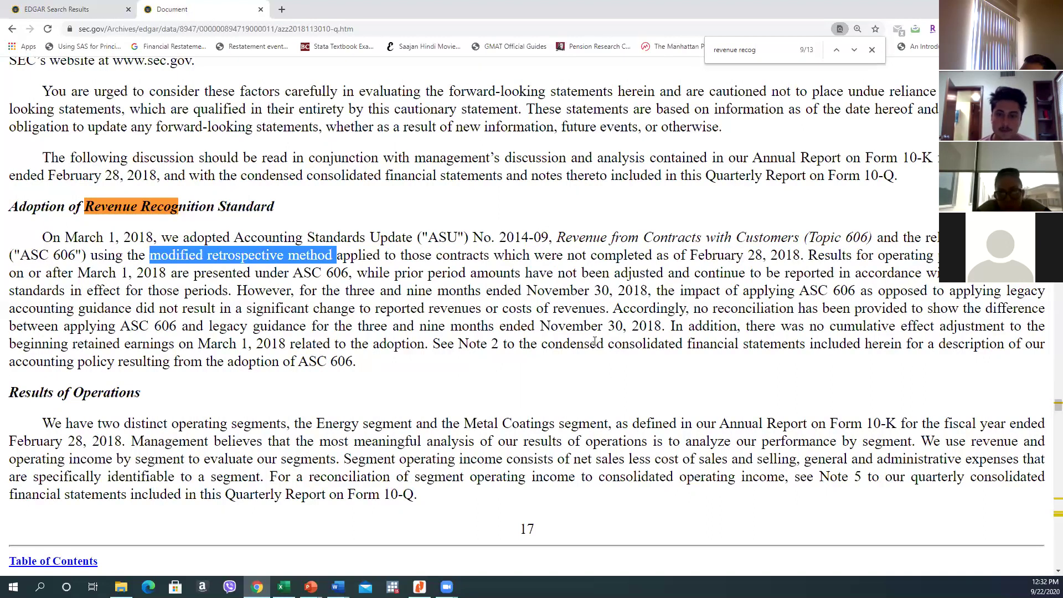
{"action": "left_click", "coordinate": [547, 327]}
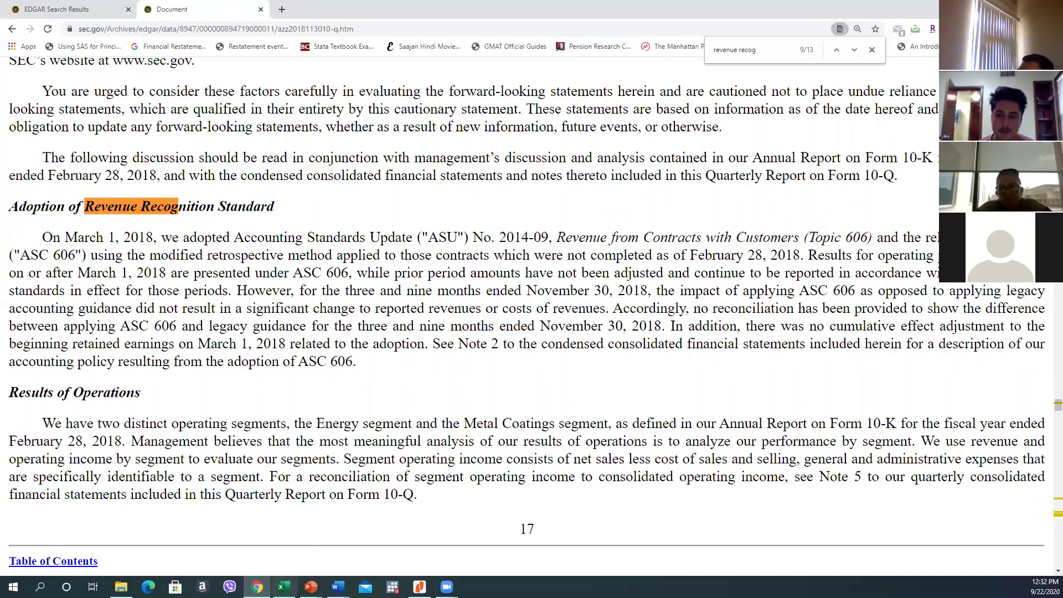
Switch to the ASC606 company list in Excel and enter Yes for AZZ INC's adoption in Q2, Q3 and Q4 of 2018
{"action": "left_click", "coordinate": [284, 586]}
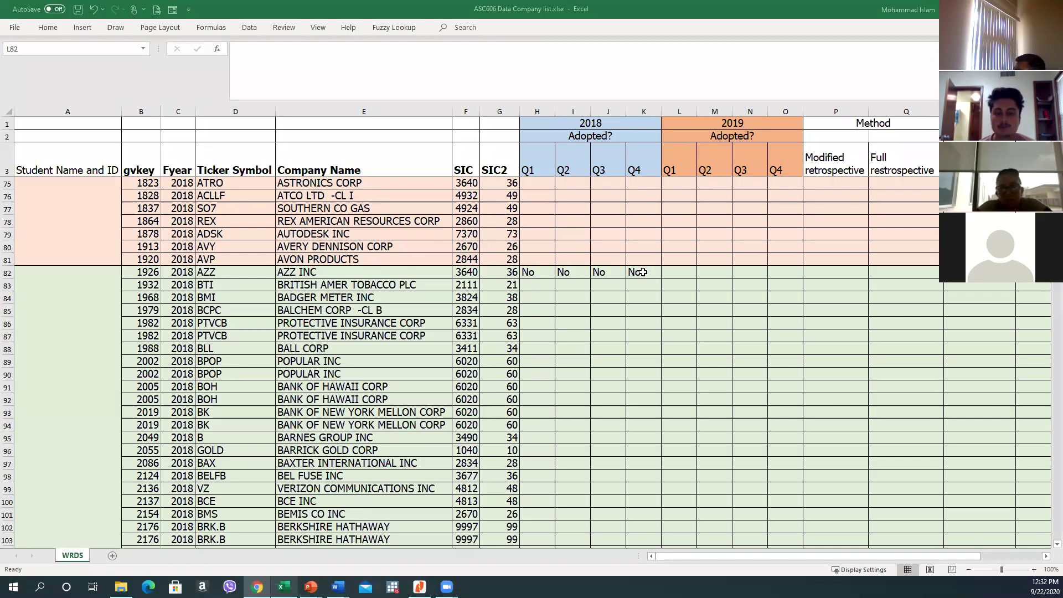
{"action": "left_click", "coordinate": [573, 273]}
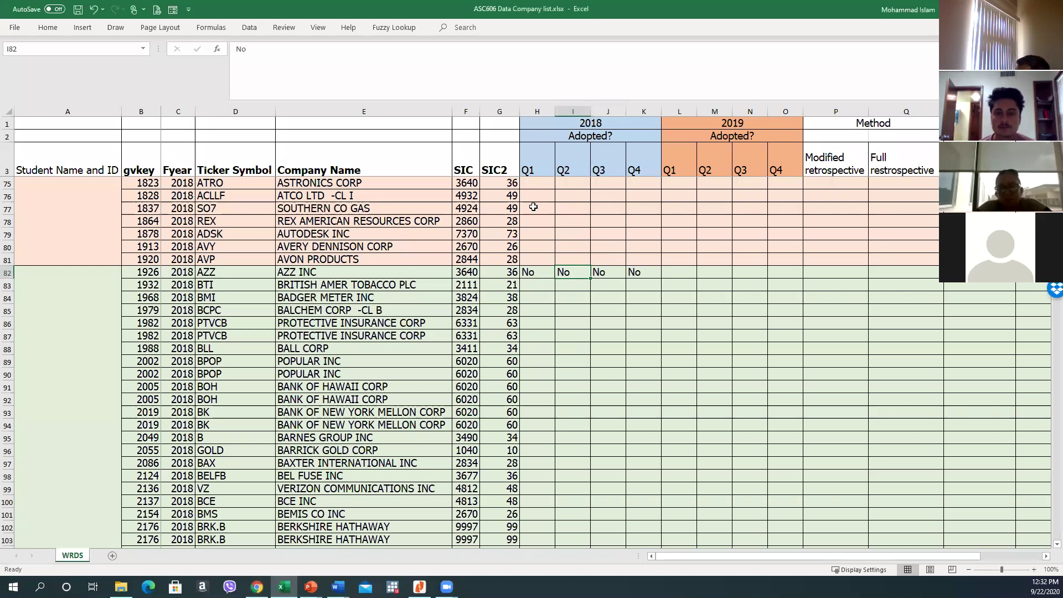
{"action": "type", "text": "Yews=="}
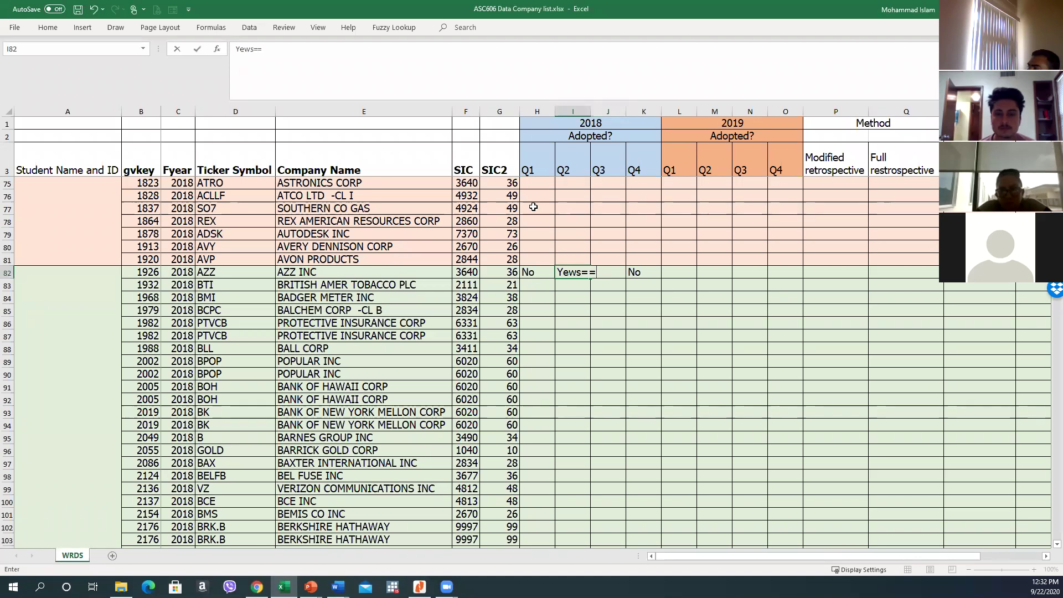
{"action": "key", "text": "BackSpace"}
{"action": "key", "text": "BackSpace"}
{"action": "key", "text": "BackSpace"}
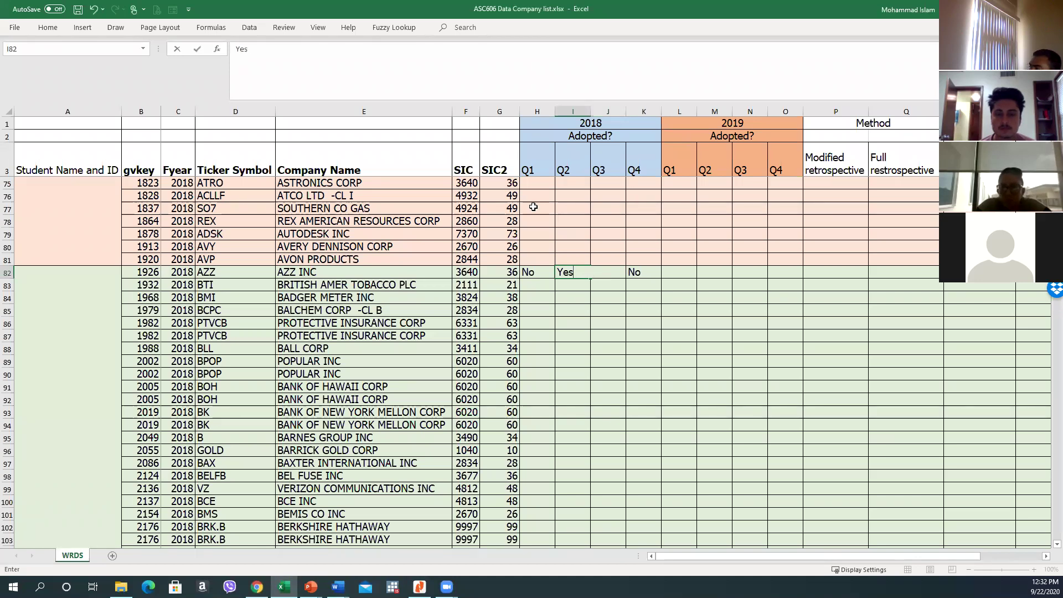
{"action": "key", "text": "Tab"}
{"action": "type", "text": "Yes"}
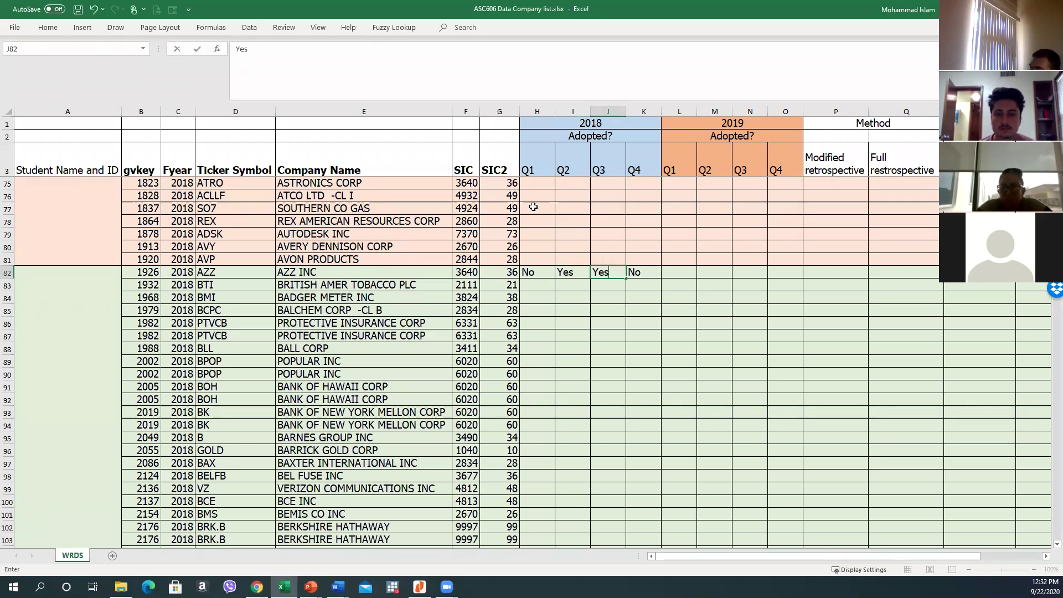
{"action": "key", "text": "Tab"}
{"action": "type", "text": "Yes"}
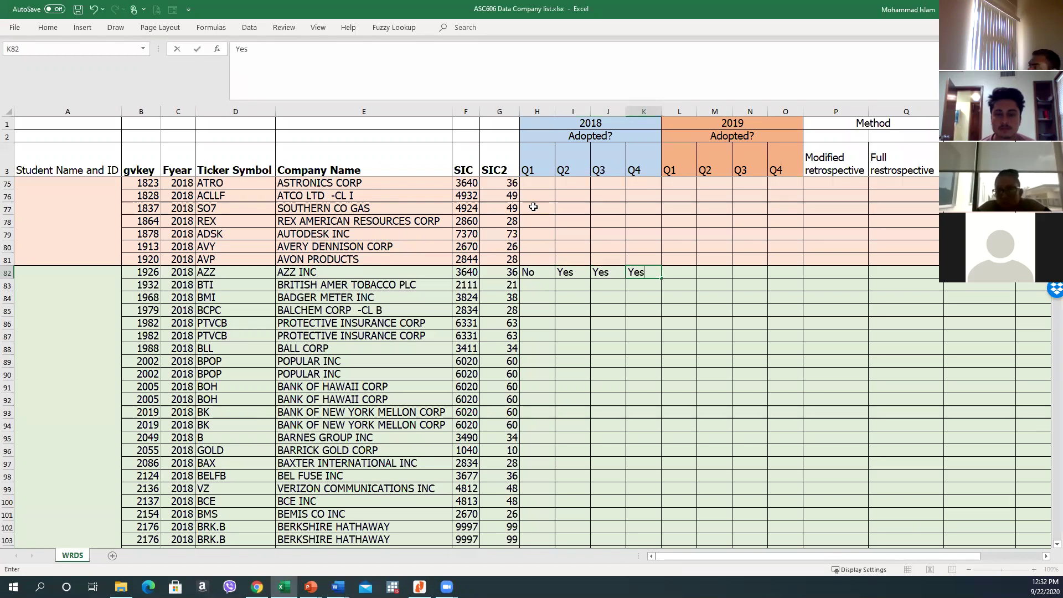
{"action": "key", "text": "Tab"}
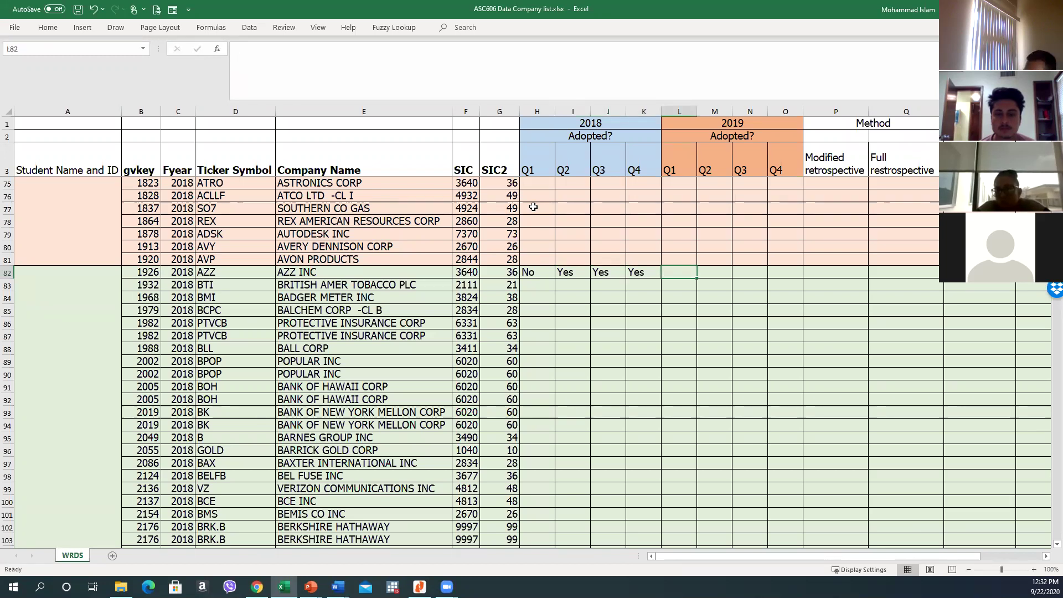
Enter Yes for AZZ INC's adoption in all four quarters of 2019
{"action": "type", "text": "Yes"}
{"action": "key", "text": "Tab"}
{"action": "type", "text": "Y"}
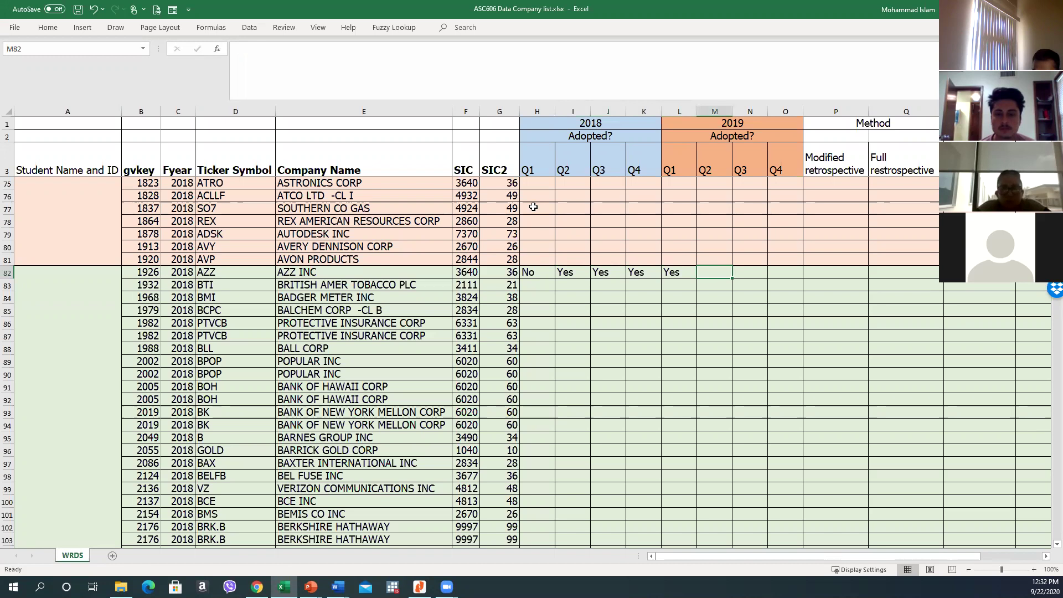
{"action": "type", "text": "es"}
{"action": "key", "text": "Tab"}
{"action": "type", "text": "Yes"}
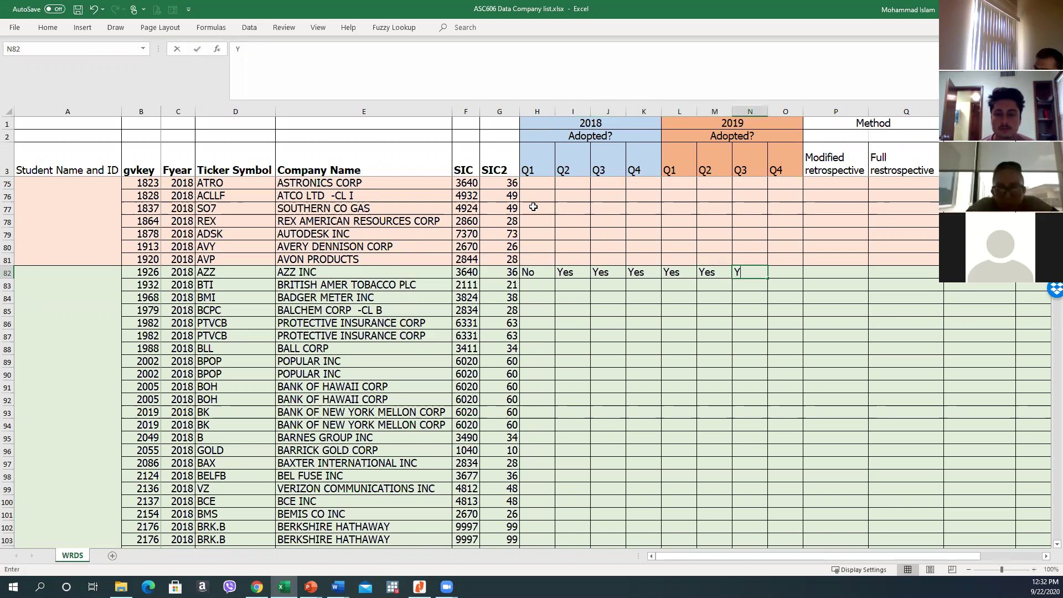
{"action": "key", "text": "Tab"}
{"action": "type", "text": "Yes"}
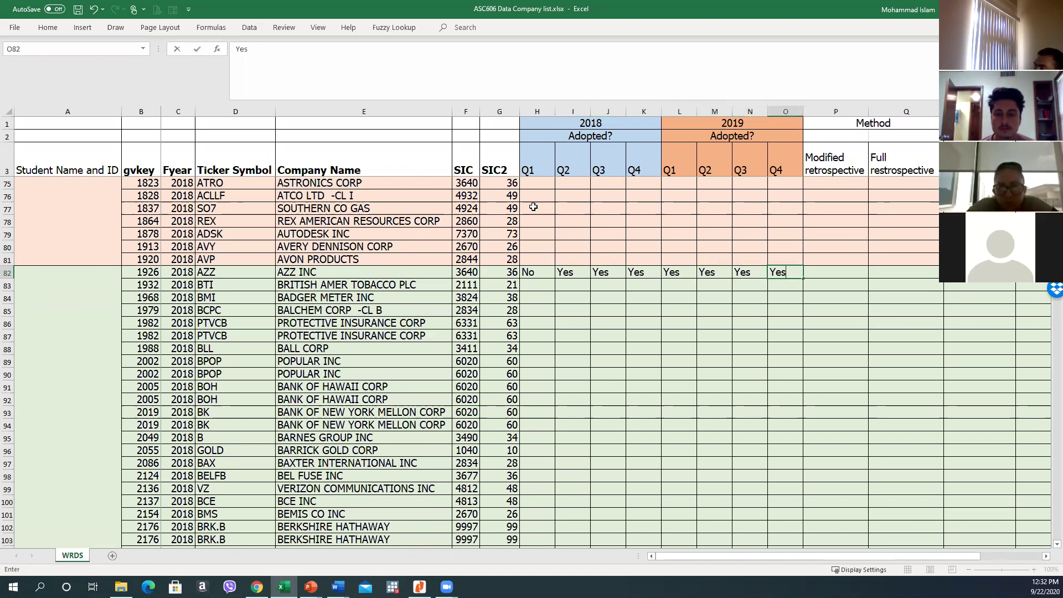
{"action": "key", "text": "Tab"}
Record Yes under the Modified retrospective method for AZZ INC
{"action": "type", "text": "Yes"}
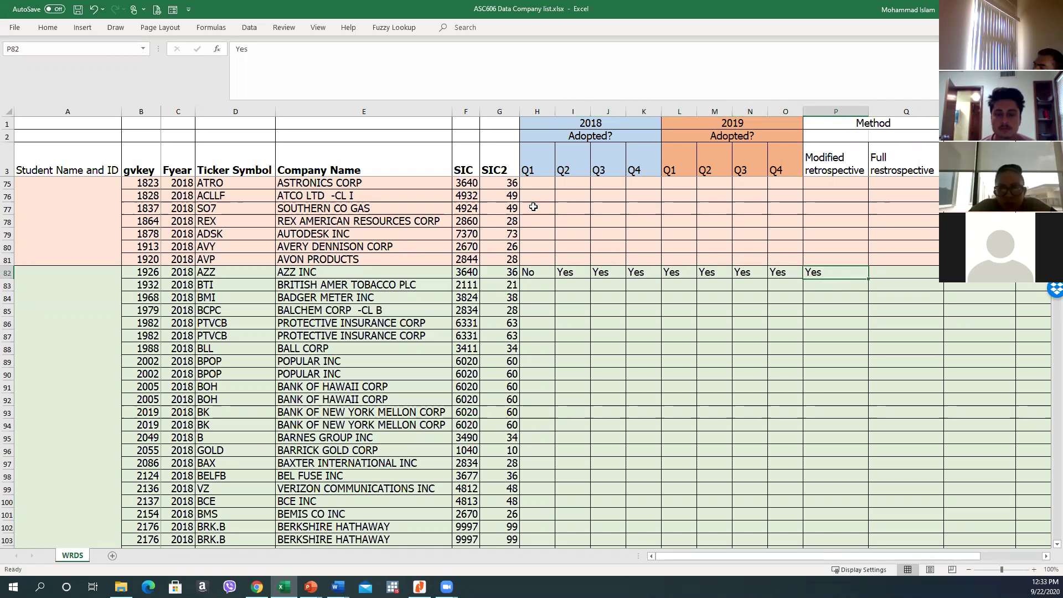
{"action": "key", "text": "Return"}
{"action": "key", "text": "Left"}
{"action": "key", "text": "Left"}
{"action": "key", "text": "Left"}
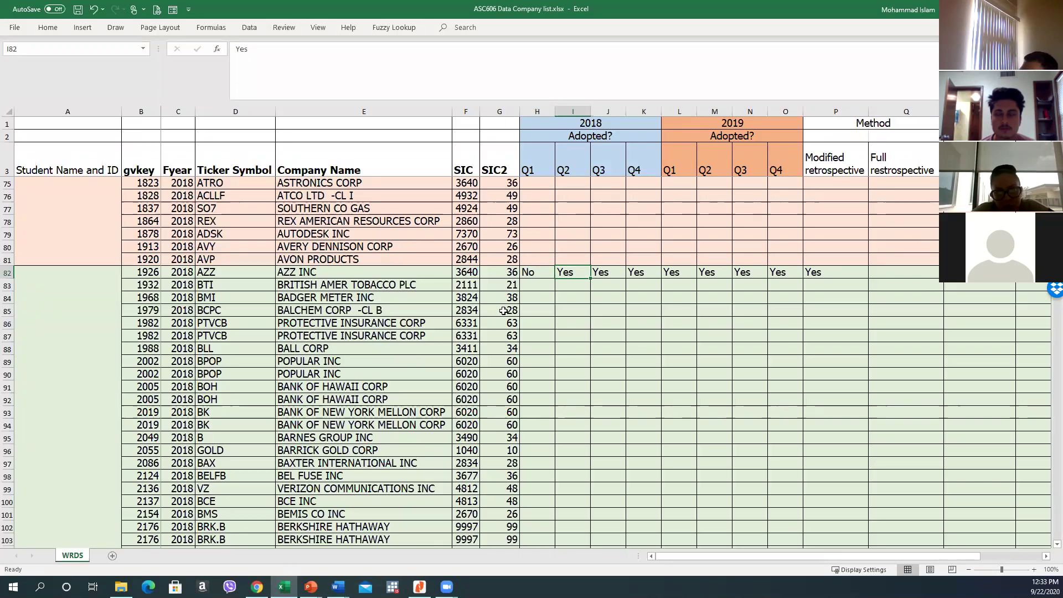
Return to the 10-Q in Chrome and recheck the adoption paragraph for the standard adopted and the transition method used
{"action": "key", "text": "alt+Tab"}
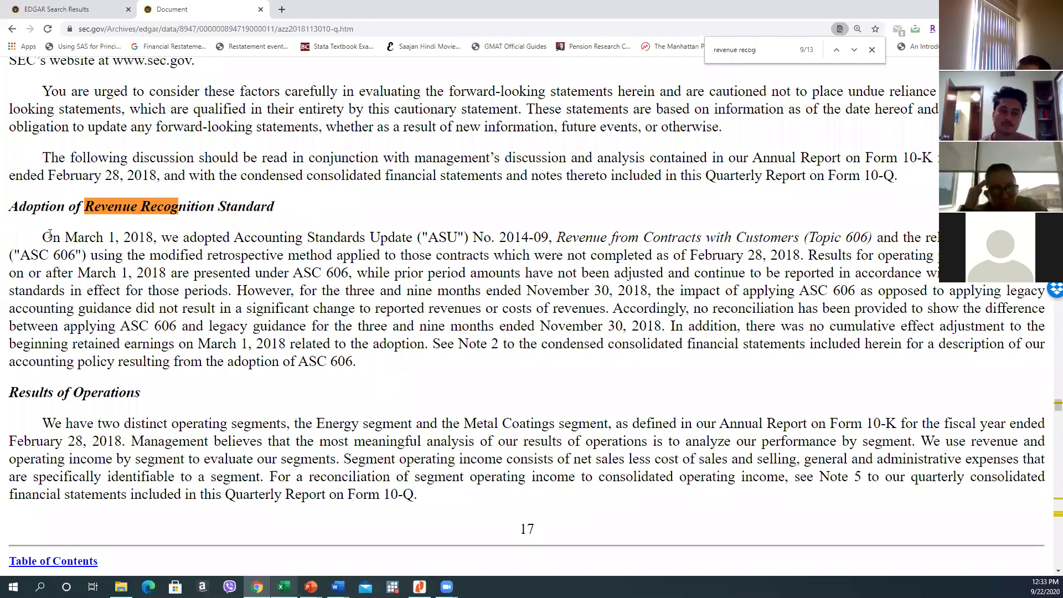
{"action": "left_click_drag", "start_coordinate": [45, 238], "coordinate": [543, 234]}
{"action": "left_click", "coordinate": [182, 239]}
{"action": "left_click_drag", "start_coordinate": [446, 254], "coordinate": [473, 255]}
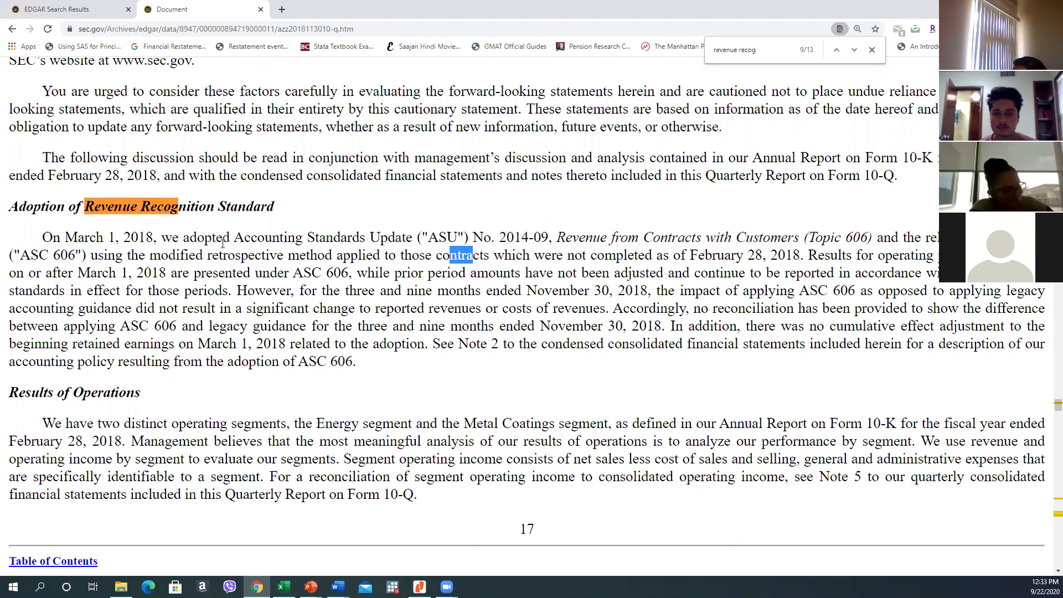
{"action": "left_click", "coordinate": [565, 237]}
{"action": "left_click_drag", "start_coordinate": [552, 237], "coordinate": [933, 256]}
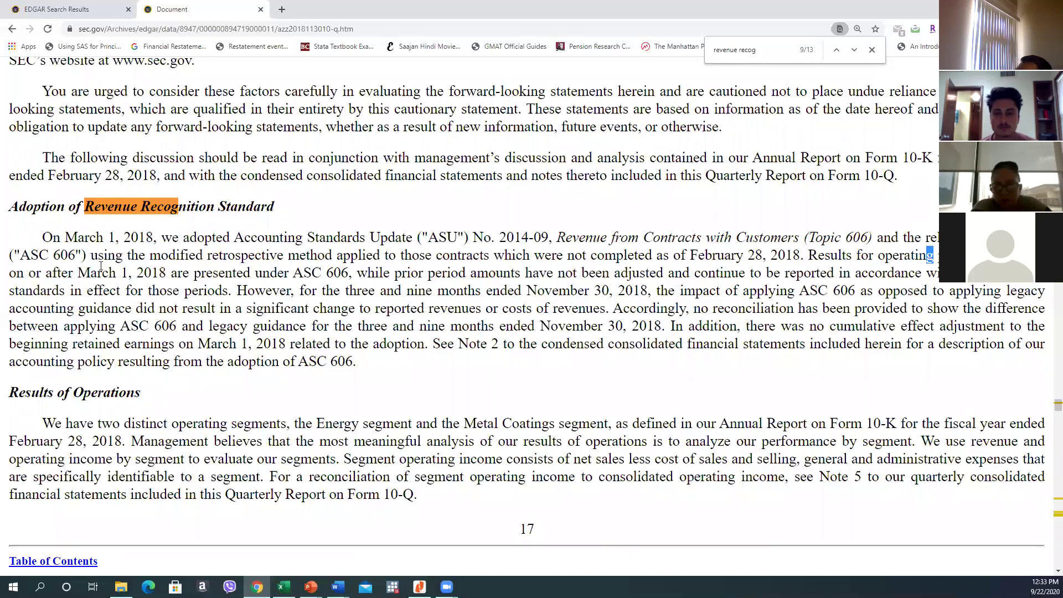
{"action": "left_click_drag", "start_coordinate": [149, 256], "coordinate": [333, 257]}
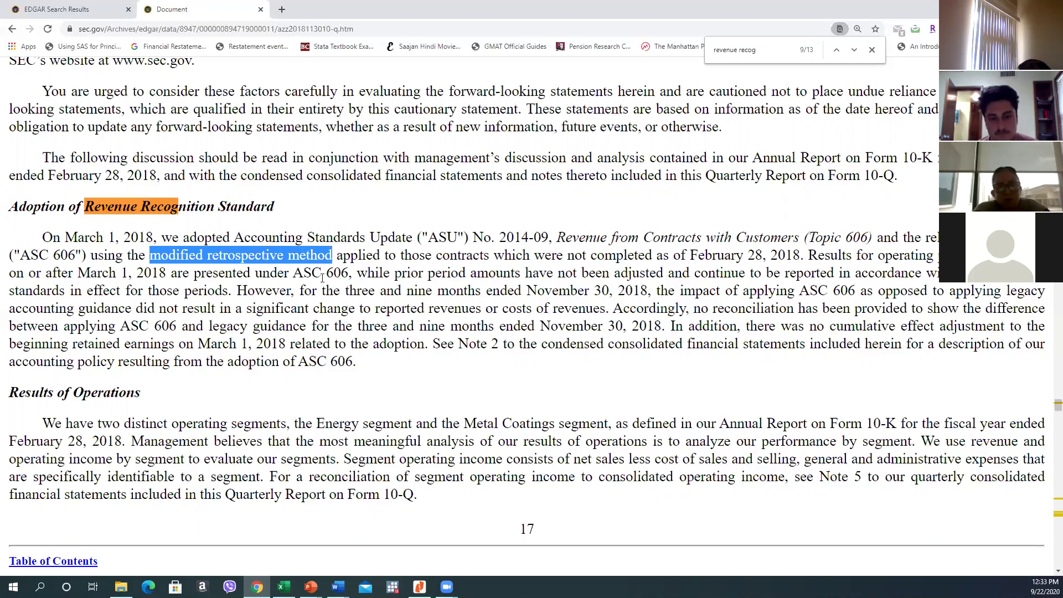
Switch back to Excel and review AZZ INC's quarterly adoption entries and the Modified retrospective column
{"action": "left_click", "coordinate": [283, 587]}
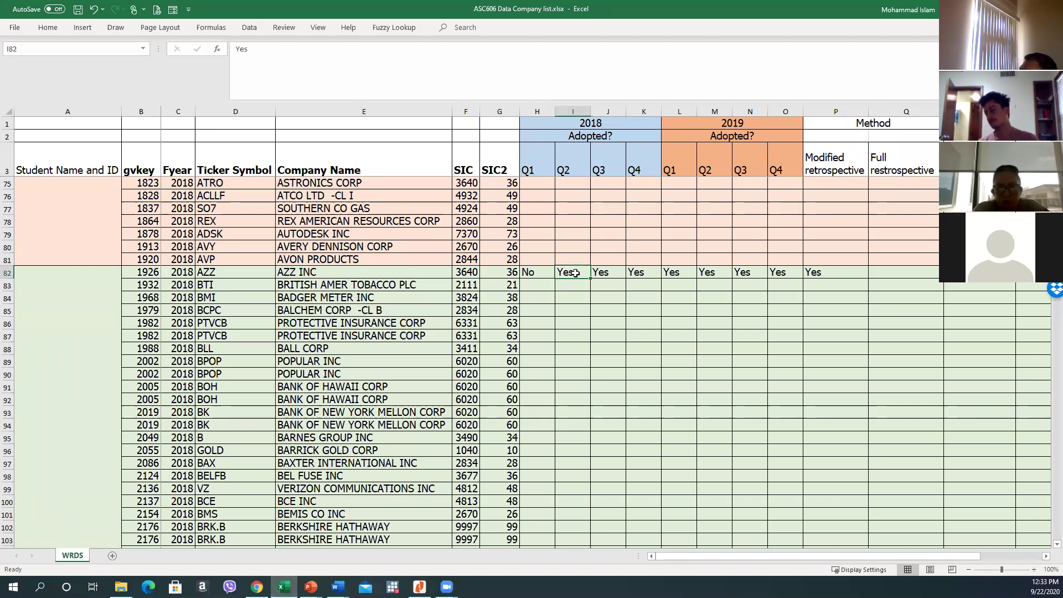
{"action": "left_click_drag", "start_coordinate": [575, 272], "coordinate": [865, 272]}
{"action": "left_click_drag", "start_coordinate": [790, 272], "coordinate": [789, 273]}
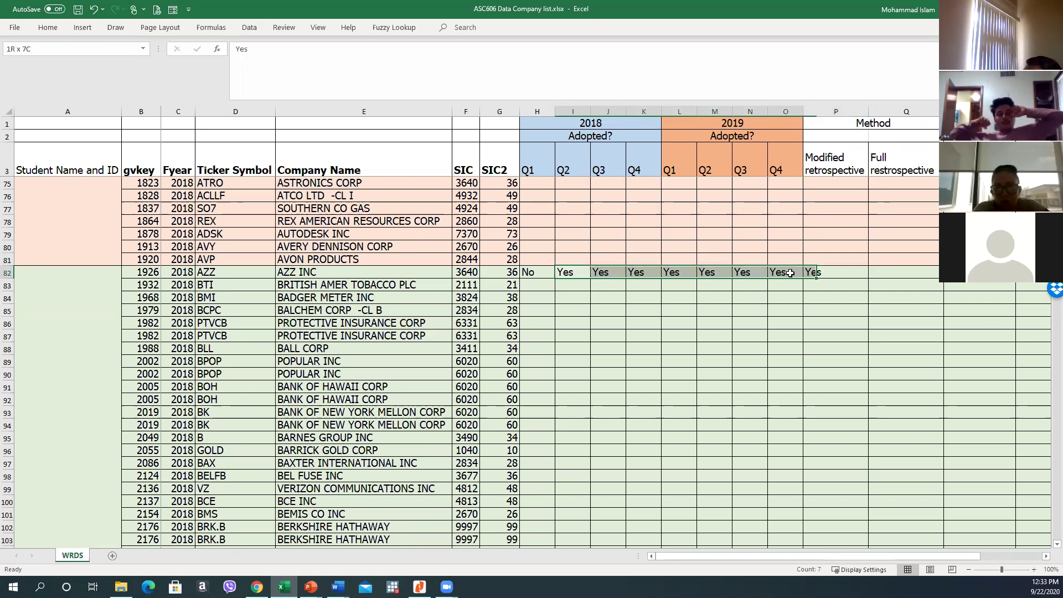
{"action": "left_click", "coordinate": [785, 285]}
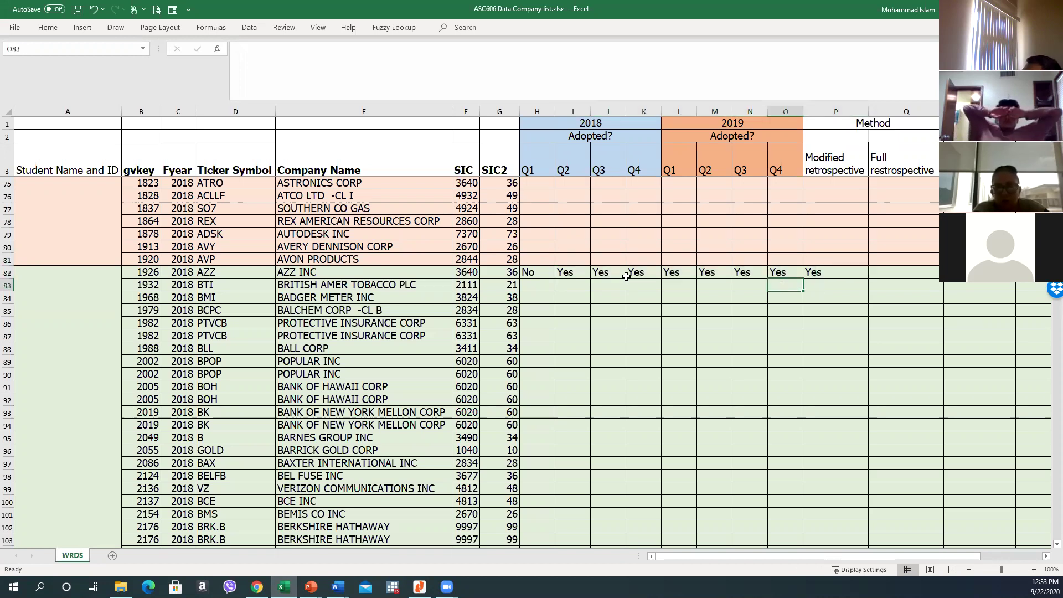
{"action": "left_click", "coordinate": [831, 156]}
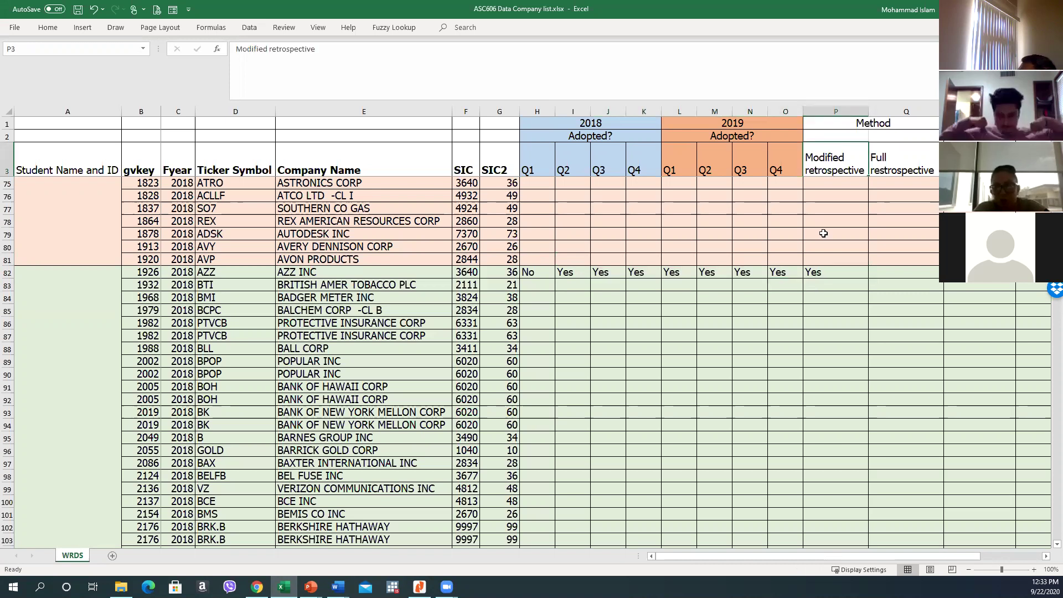
Compare AZZ INC's entries in the two Method columns with the sample entries in the first rows of the list
{"action": "left_click", "coordinate": [824, 272]}
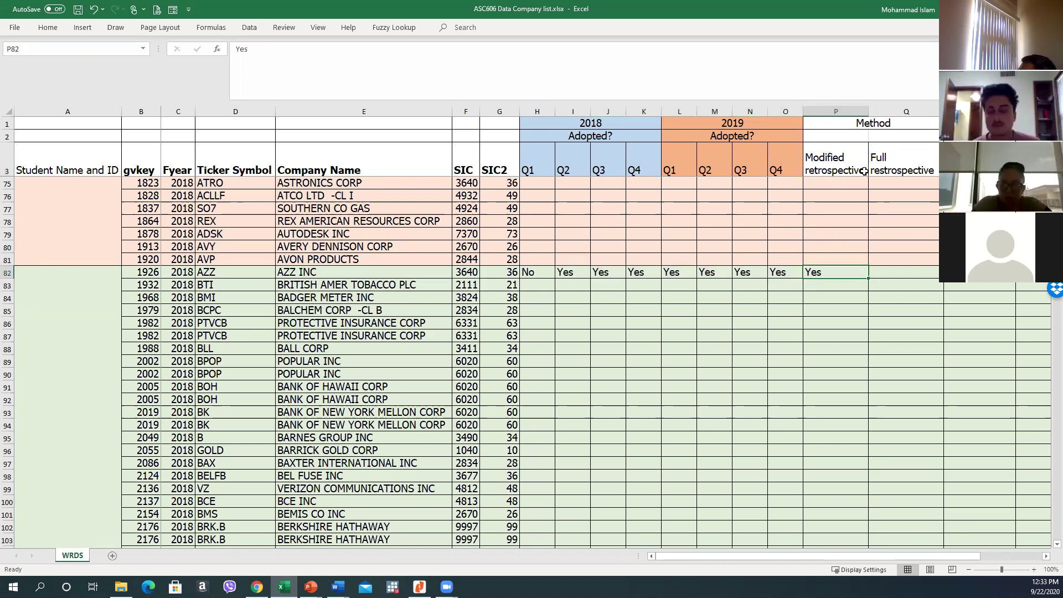
{"action": "left_click", "coordinate": [897, 271]}
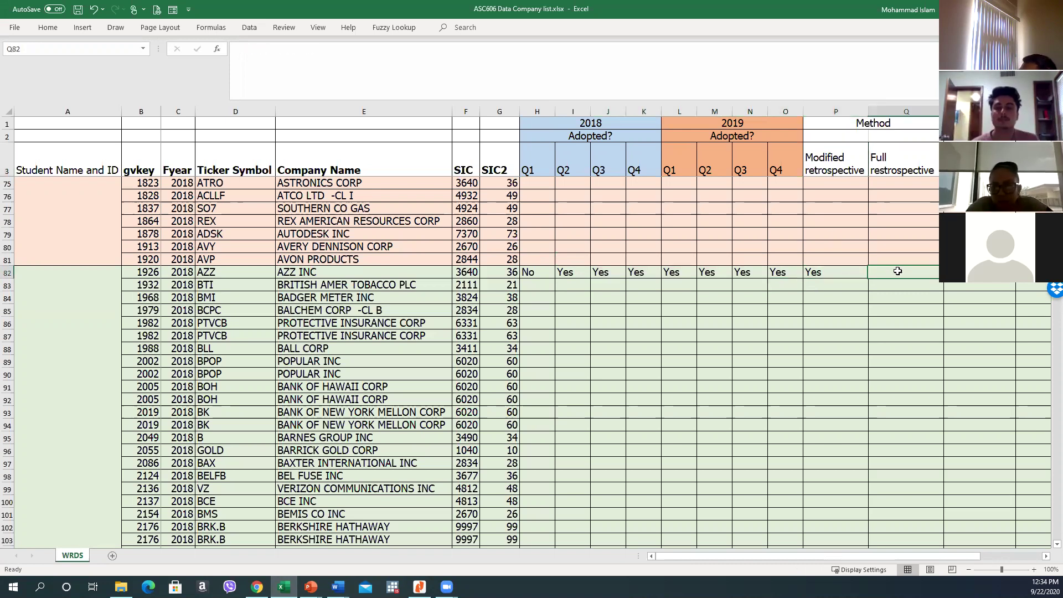
{"action": "left_click", "coordinate": [817, 273]}
{"action": "left_click", "coordinate": [833, 162]}
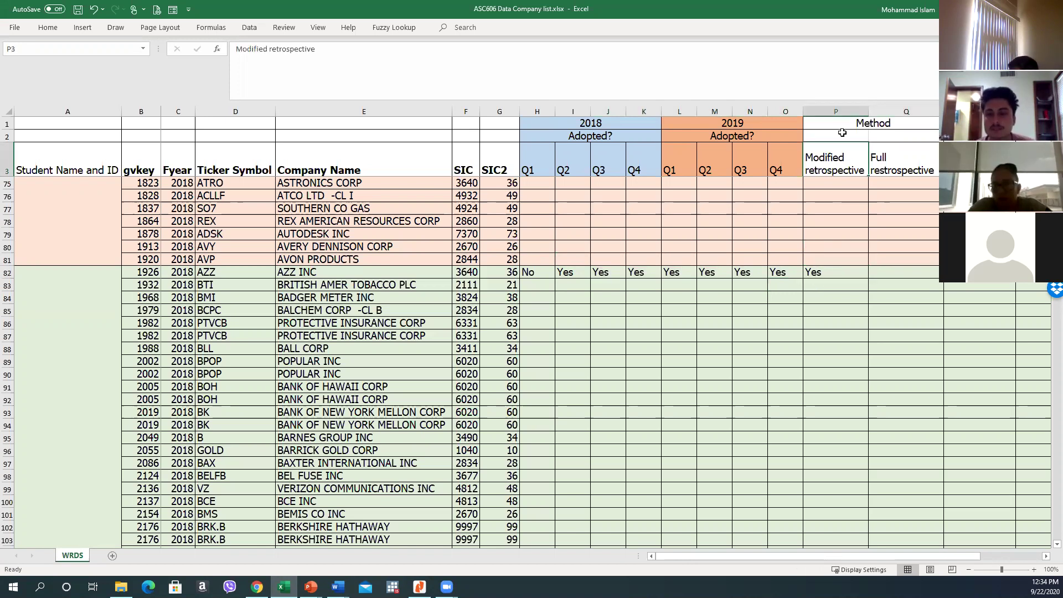
{"action": "scroll", "coordinate": [853, 280], "scroll_direction": "up", "scroll_amount": 2}
{"action": "scroll", "coordinate": [847, 284], "scroll_direction": "down", "scroll_amount": 1}
{"action": "scroll", "coordinate": [848, 284], "scroll_direction": "down", "scroll_amount": 2}
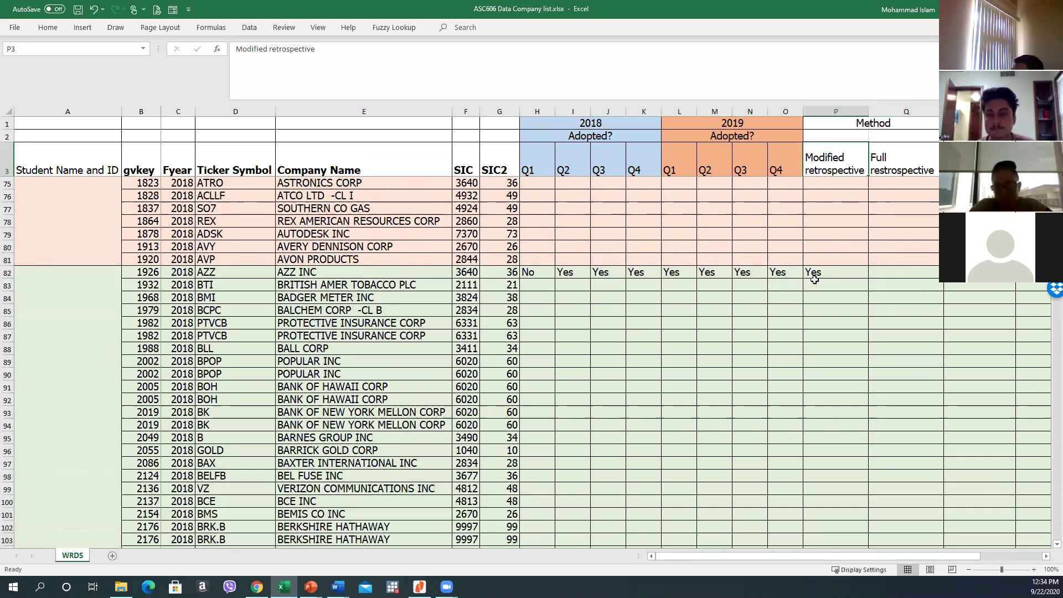
{"action": "left_click", "coordinate": [824, 272]}
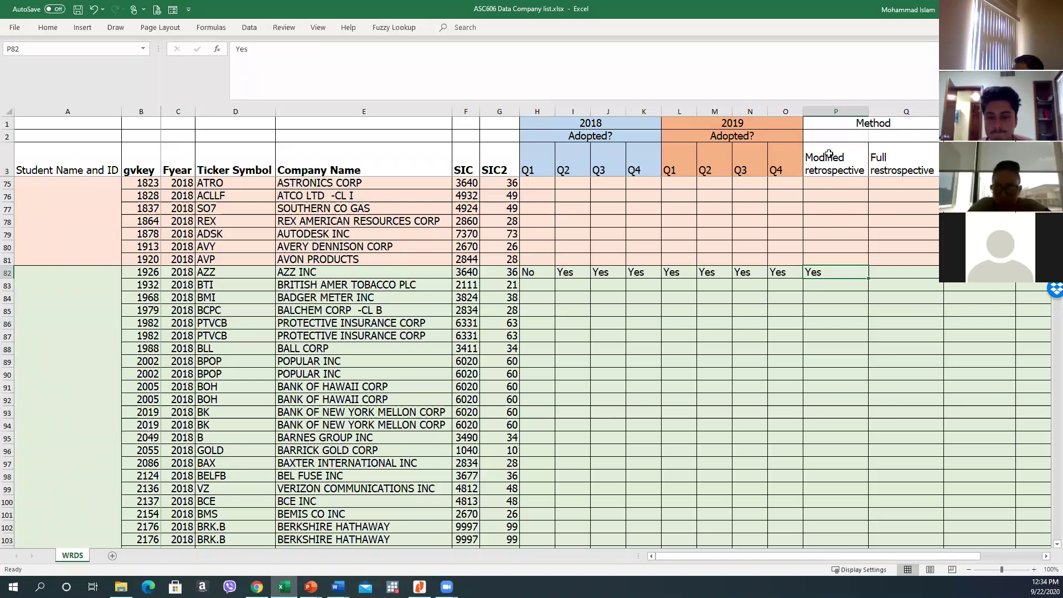
{"action": "left_click_drag", "start_coordinate": [829, 156], "coordinate": [831, 203]}
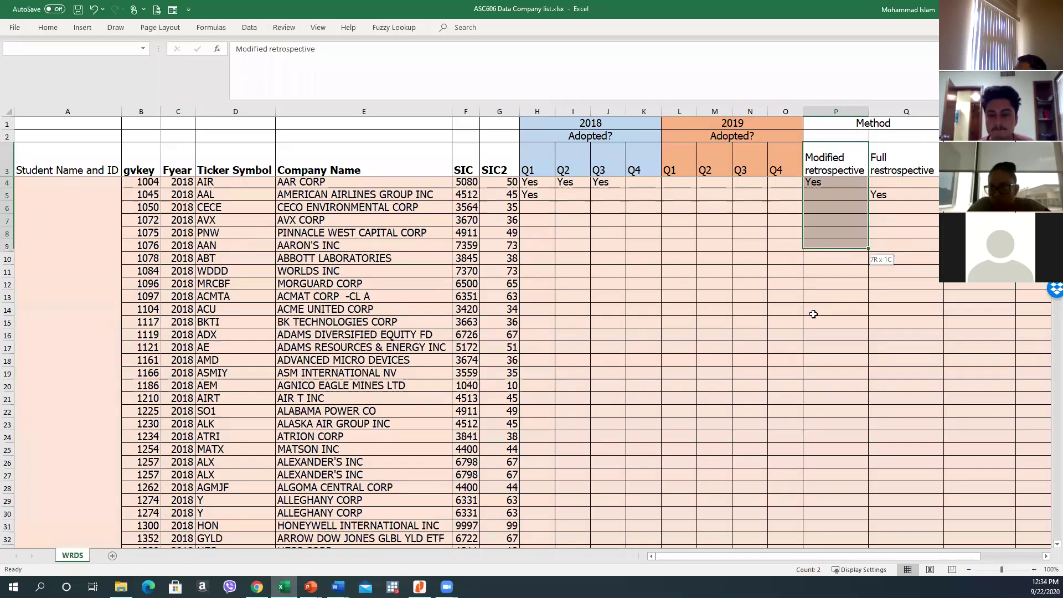
{"action": "scroll", "coordinate": [838, 353], "scroll_direction": "down", "scroll_amount": 20}
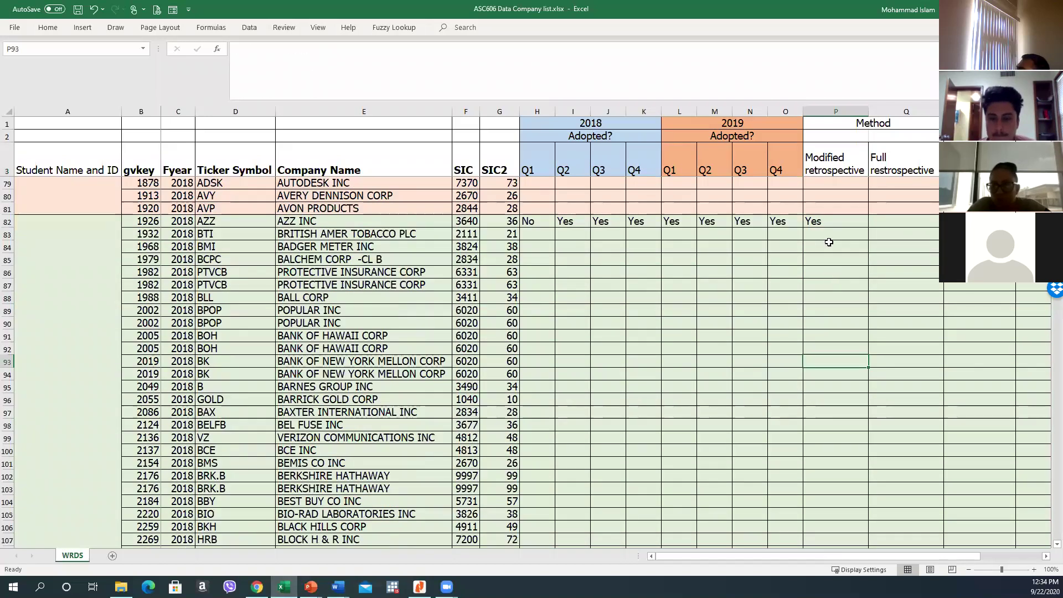
Record No under the Full restrospective method for AZZ INC
{"action": "left_click", "coordinate": [827, 221]}
{"action": "left_click", "coordinate": [900, 220]}
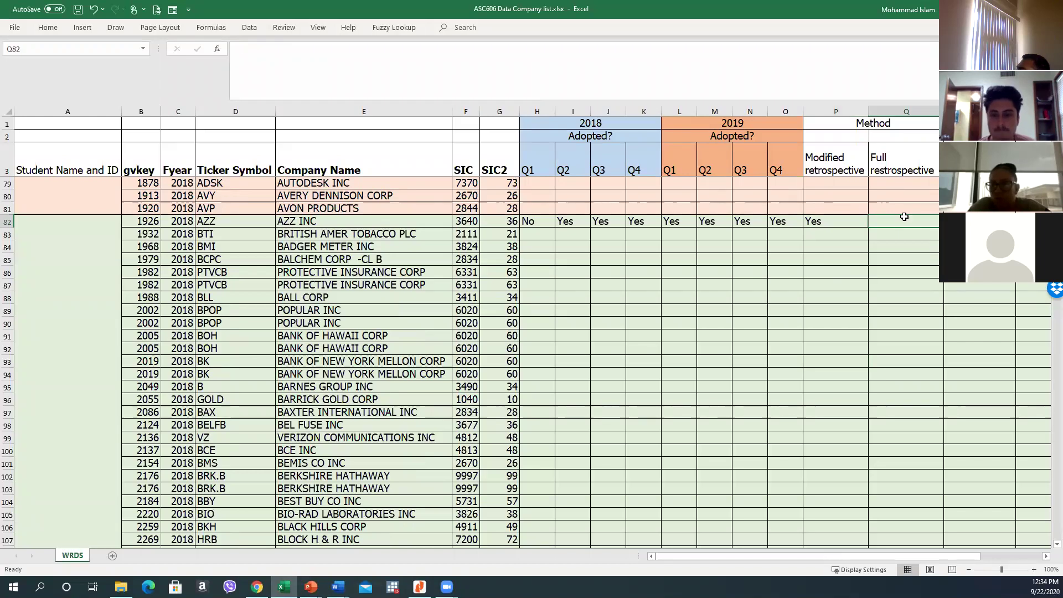
{"action": "type", "text": "No"}
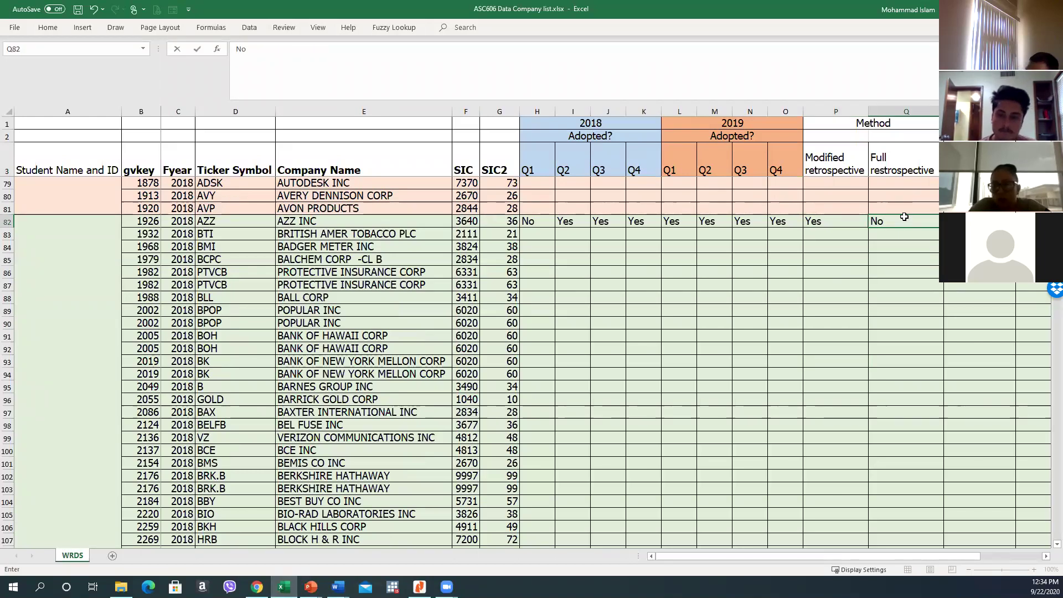
{"action": "key", "text": "Tab"}
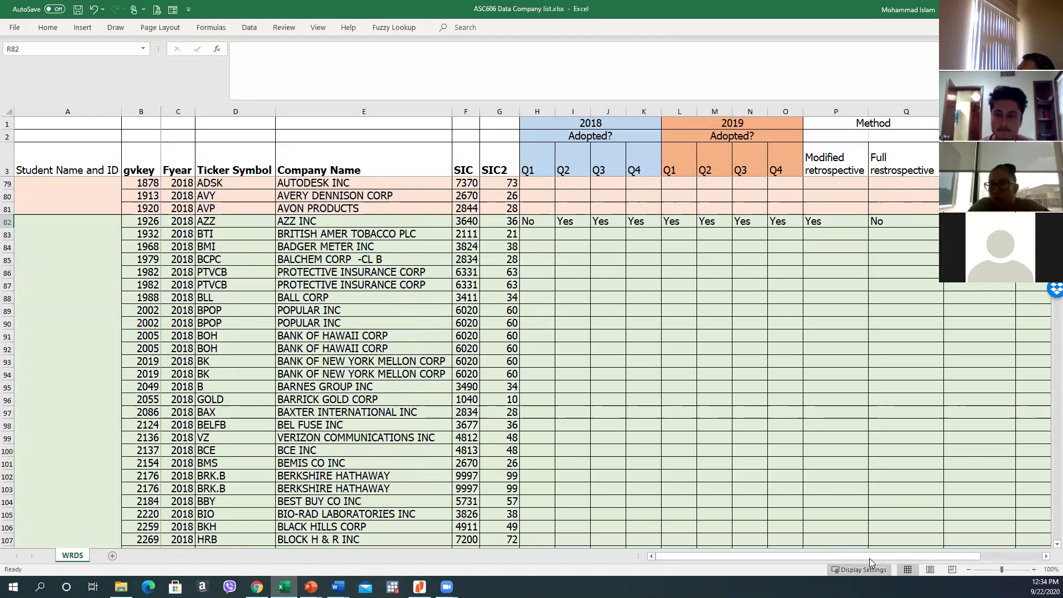
Review the remaining column headings: Impact on NI, Impact on RE, Revenue Increase and Revenue Decrease
{"action": "left_click_drag", "start_coordinate": [922, 555], "coordinate": [961, 546]}
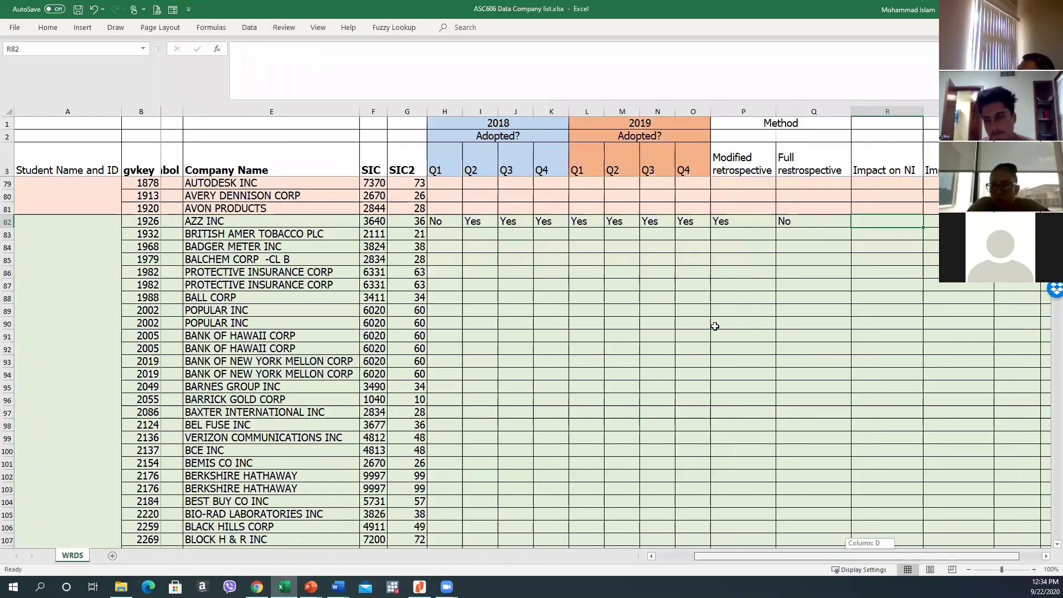
{"action": "scroll", "coordinate": [680, 181], "scroll_direction": "right", "scroll_amount": 3}
{"action": "left_click", "coordinate": [673, 166]}
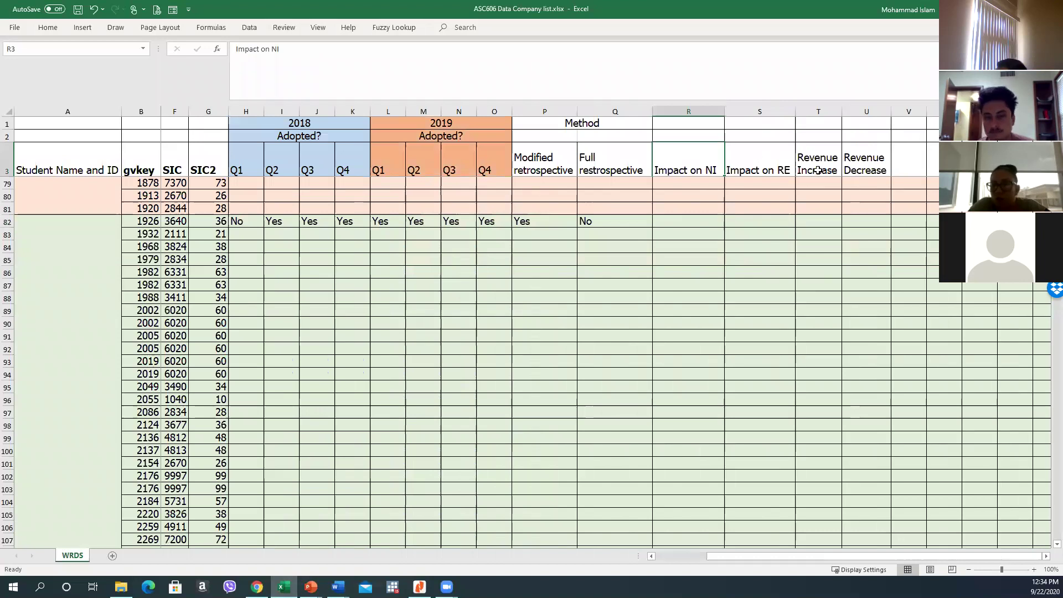
{"action": "key", "text": "Right"}
{"action": "key", "text": "Right"}
{"action": "key", "text": "Right"}
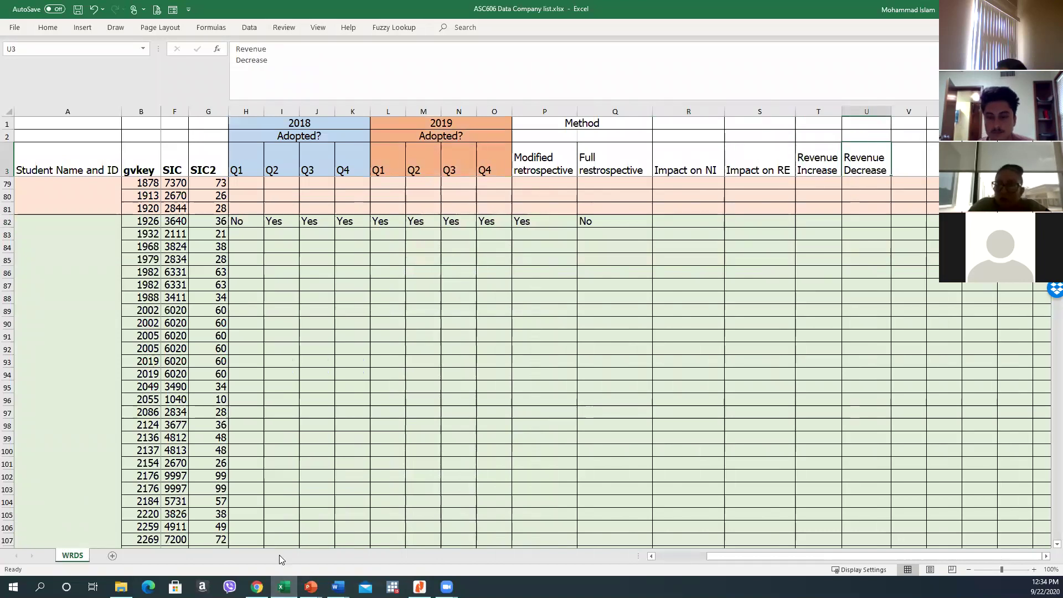
Switch to the 10-Q in Chrome and read the adoption paragraph for effects on revenues, costs and beginning retained earnings
{"action": "left_click", "coordinate": [257, 586]}
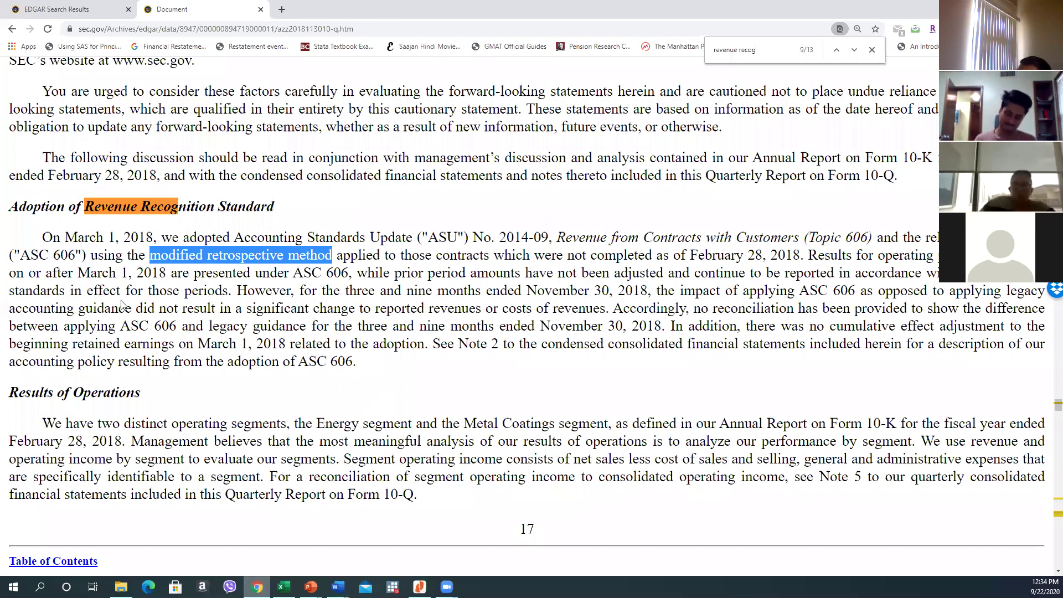
{"action": "left_click_drag", "start_coordinate": [299, 289], "coordinate": [655, 293]}
{"action": "left_click_drag", "start_coordinate": [598, 326], "coordinate": [639, 312]}
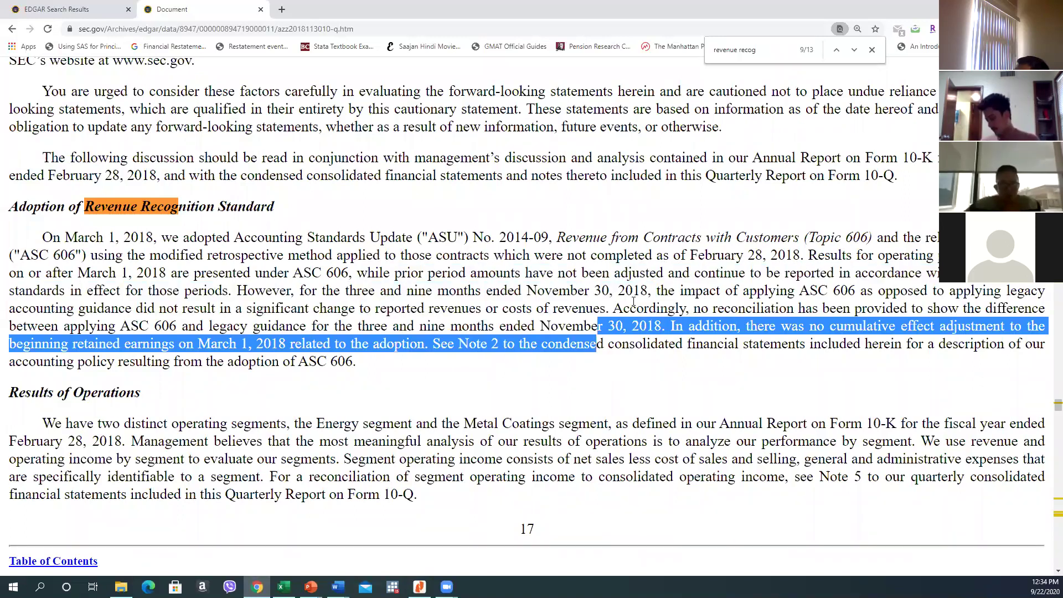
{"action": "left_click", "coordinate": [765, 290]}
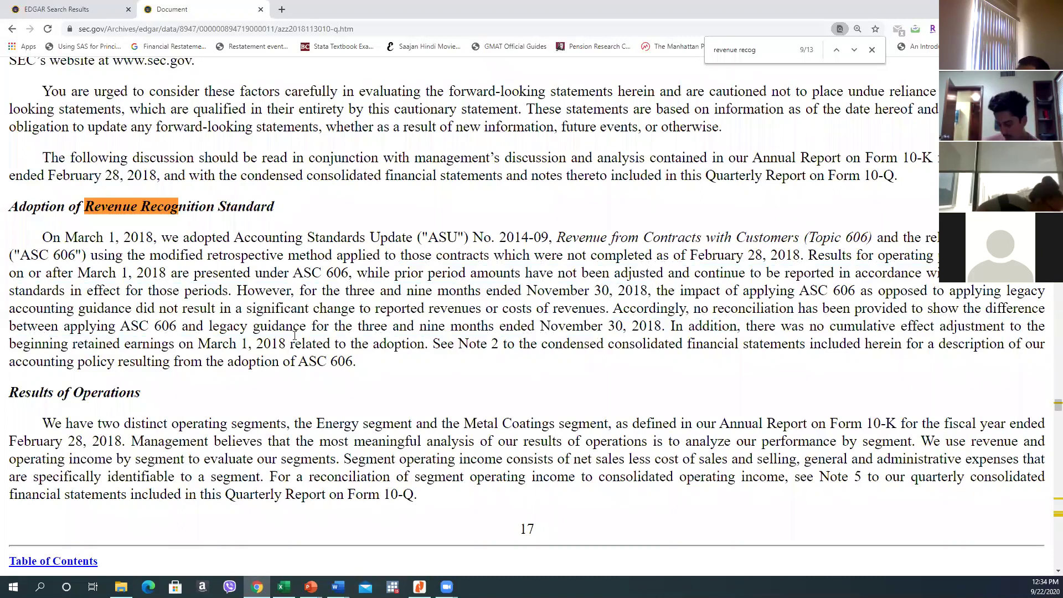
{"action": "left_click_drag", "start_coordinate": [247, 311], "coordinate": [606, 319]}
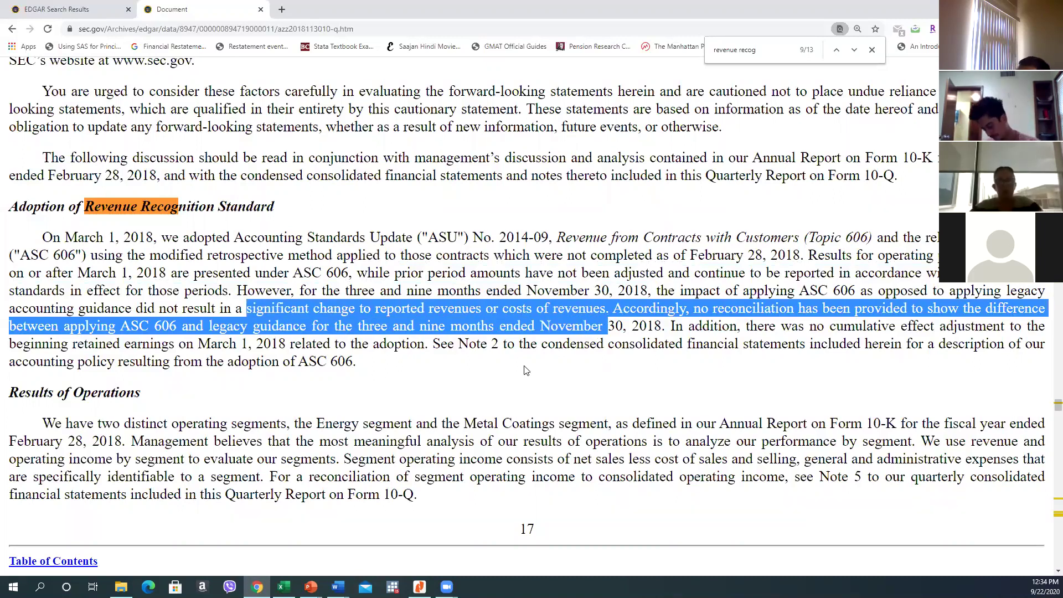
{"action": "left_click", "coordinate": [249, 331]}
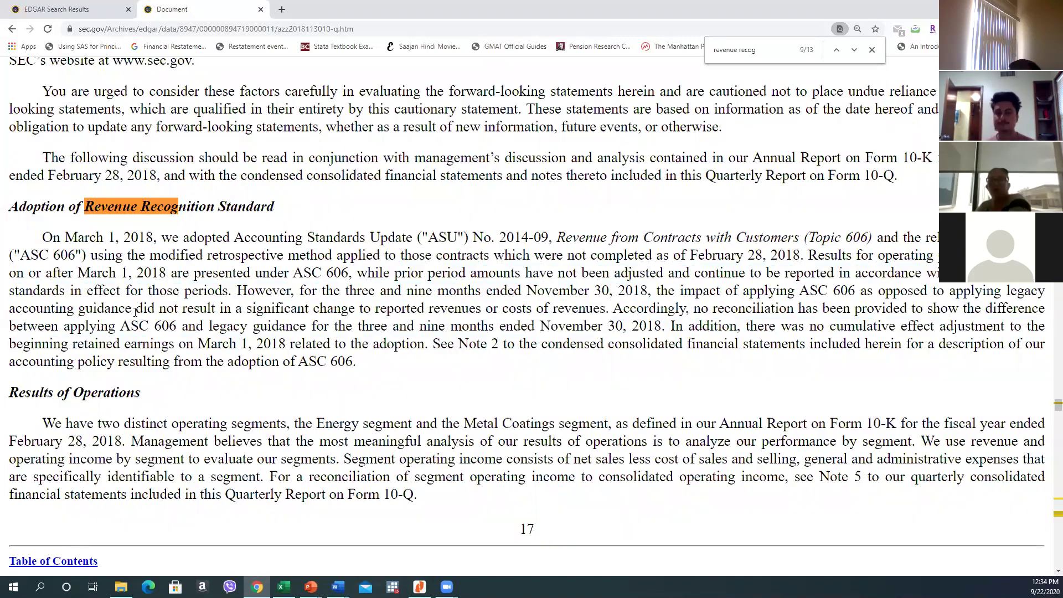
{"action": "left_click_drag", "start_coordinate": [136, 308], "coordinate": [607, 305]}
{"action": "left_click", "coordinate": [392, 312]}
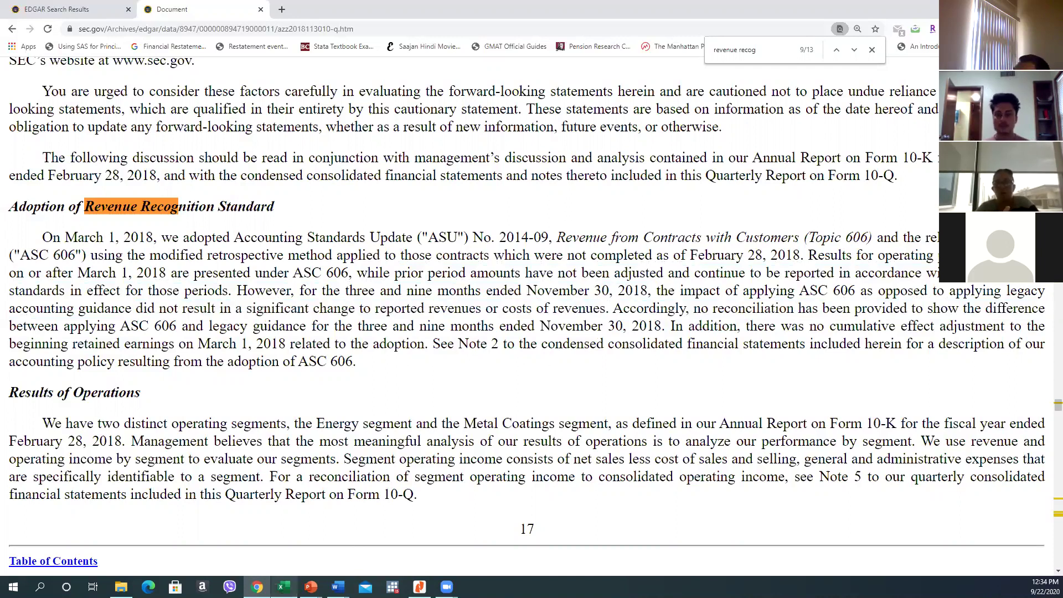
Switch to Excel and enter No for AZZ INC under Impact on NI, Impact on RE, Revenue Increase and Revenue Decrease
{"action": "left_click", "coordinate": [283, 585]}
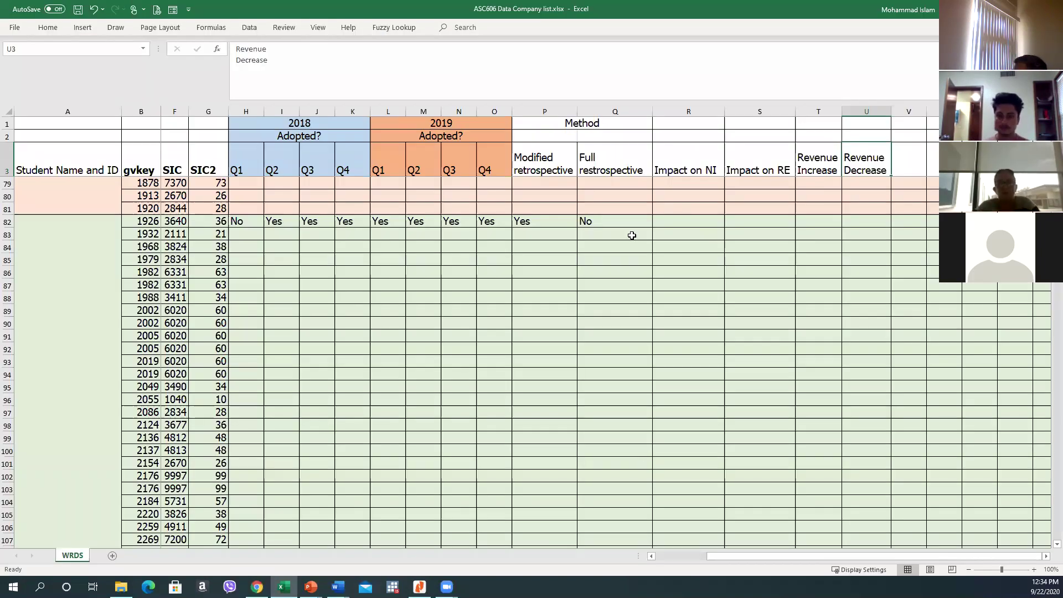
{"action": "left_click", "coordinate": [681, 227]}
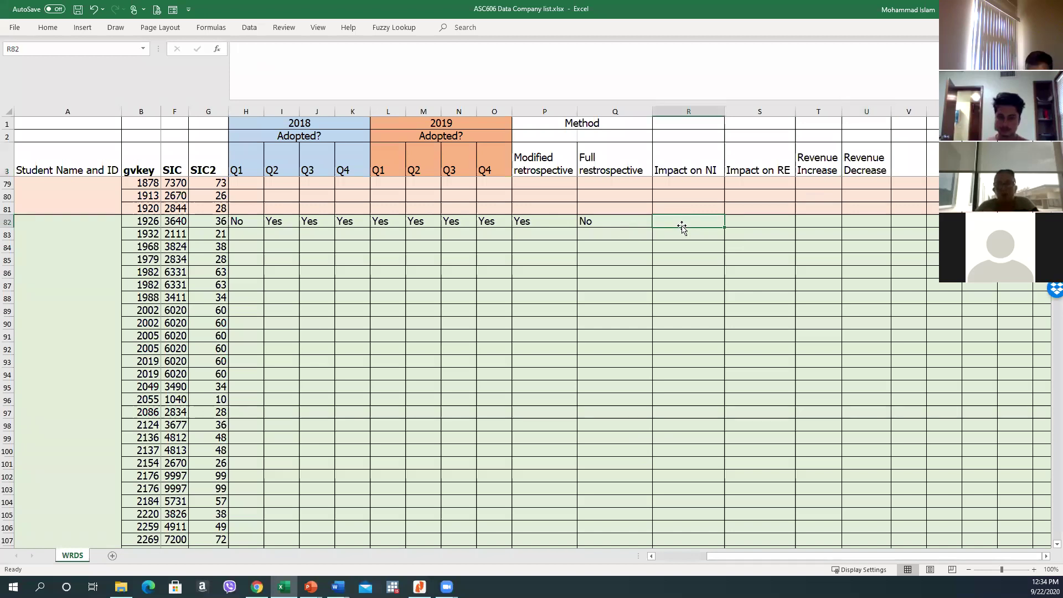
{"action": "type", "text": "No"}
{"action": "key", "text": "Tab"}
{"action": "type", "text": "No"}
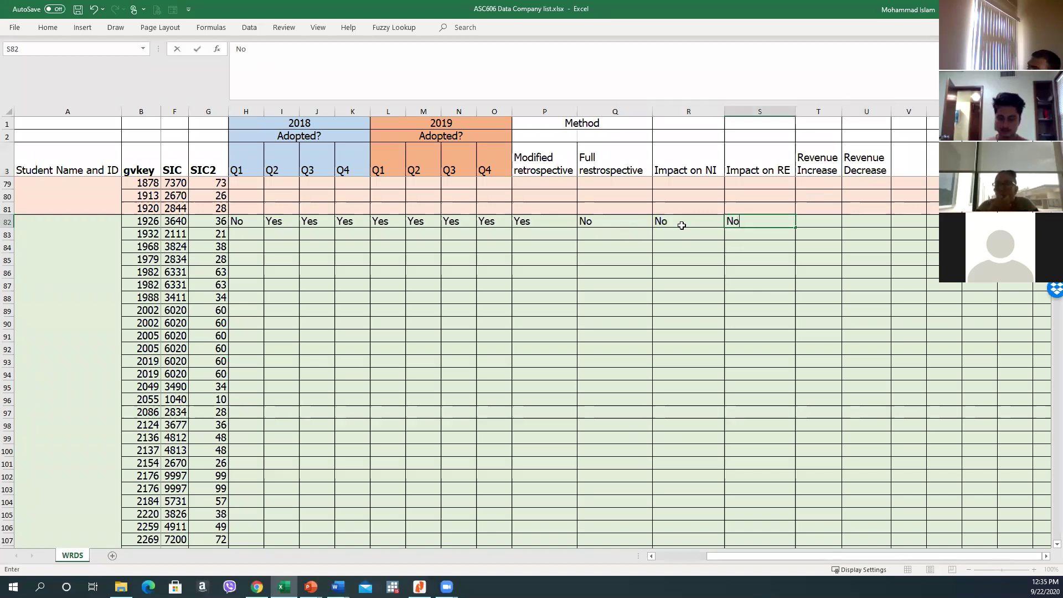
{"action": "key", "text": "Tab"}
{"action": "type", "text": "No"}
{"action": "key", "text": "Tab"}
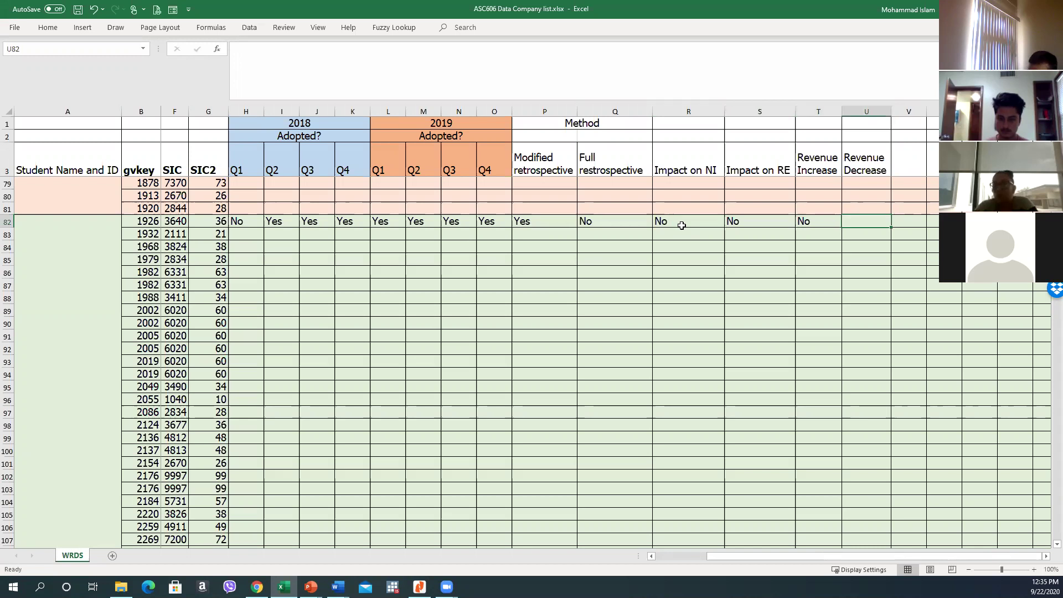
{"action": "type", "text": "No"}
{"action": "key", "text": "Return"}
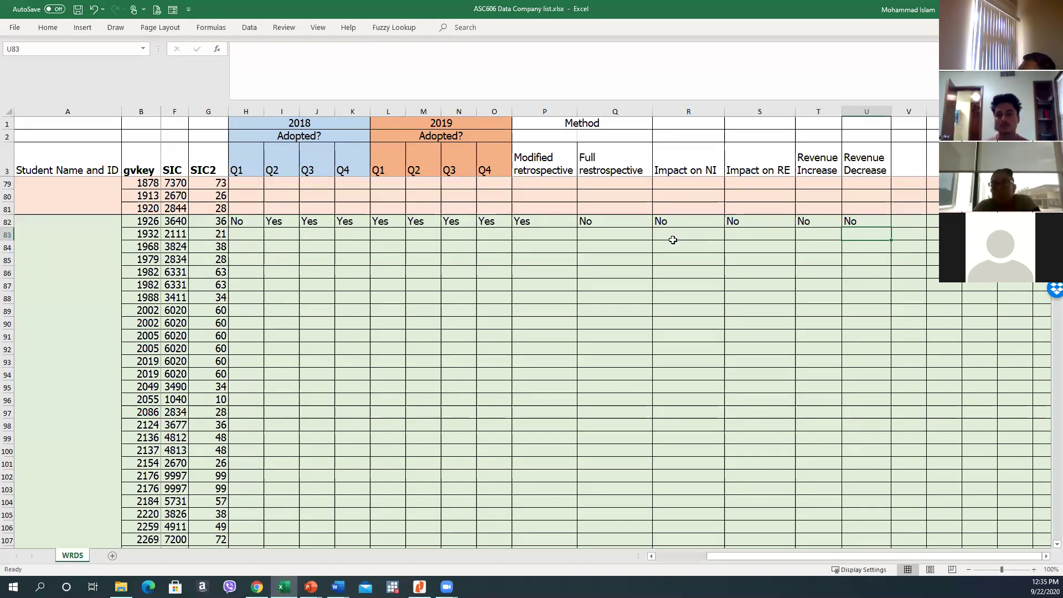
Review AZZ INC's entries in the Impact on NI, Impact on RE and revenue change columns
{"action": "left_click", "coordinate": [675, 223]}
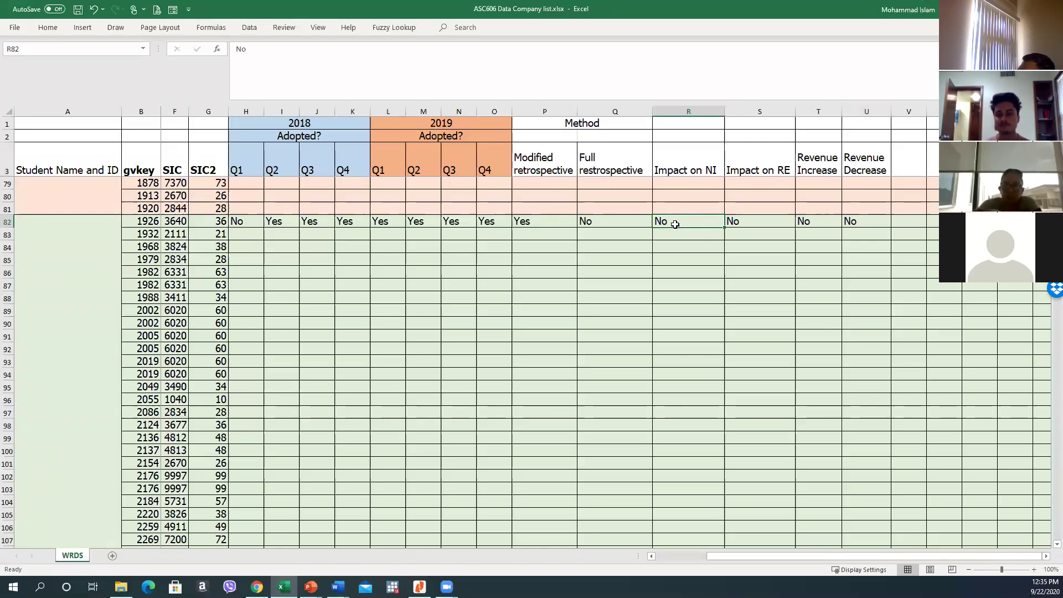
{"action": "left_click", "coordinate": [757, 225]}
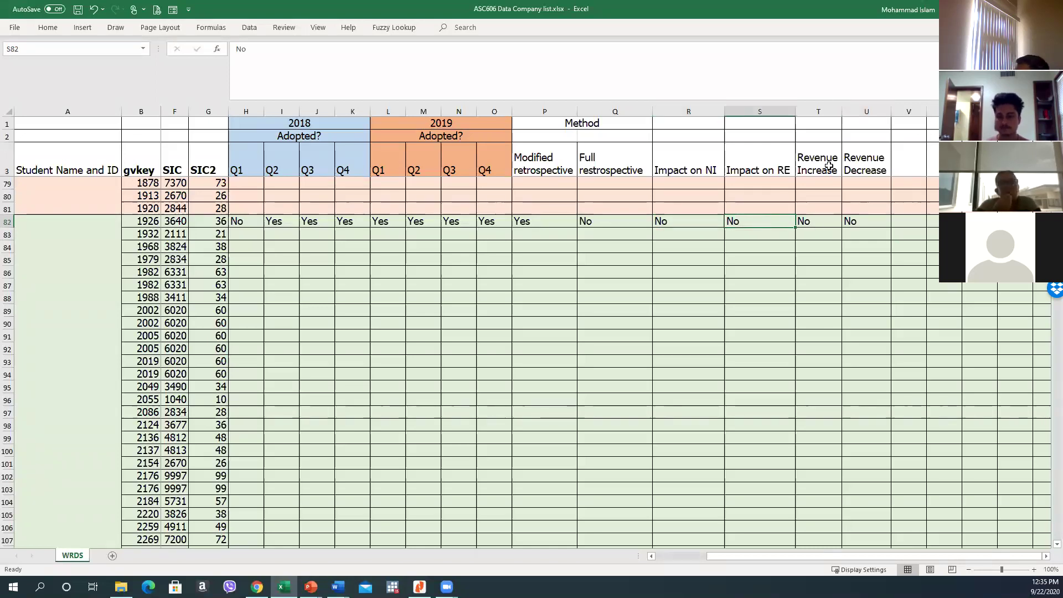
{"action": "key", "text": "Right"}
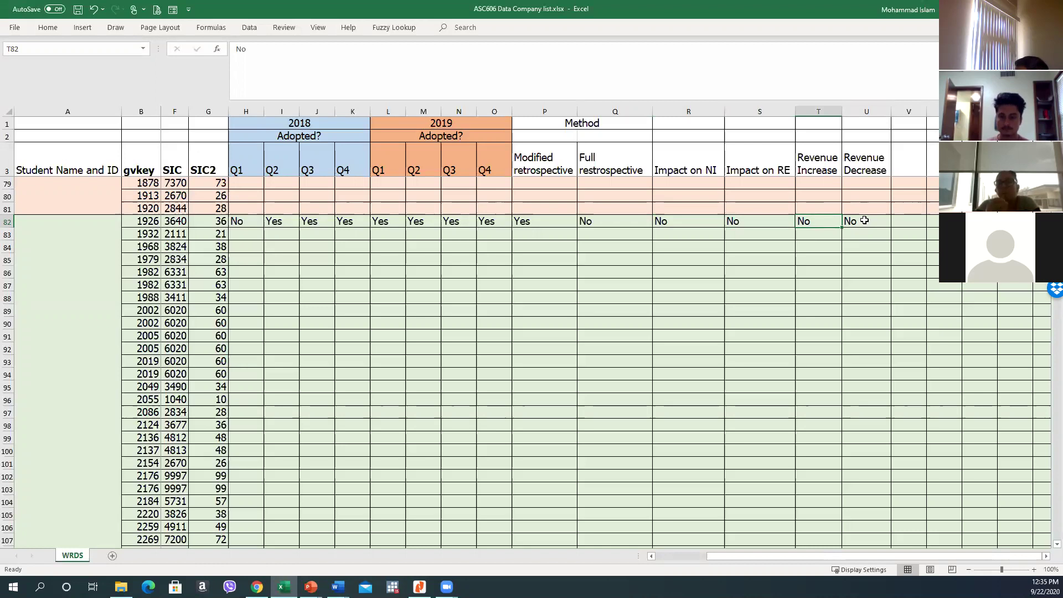
{"action": "left_click", "coordinate": [862, 222]}
{"action": "left_click", "coordinate": [621, 271]}
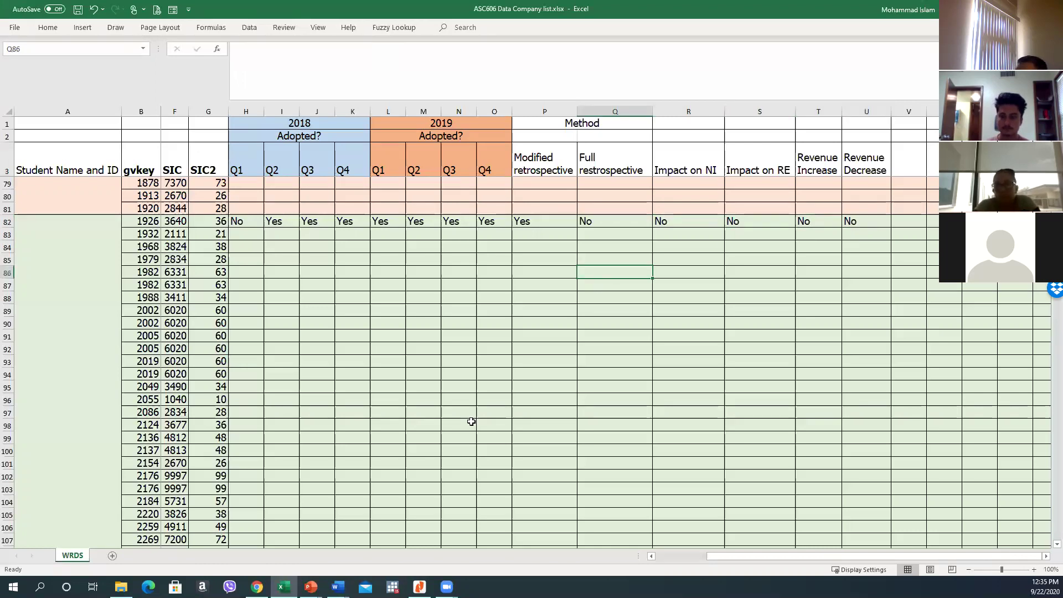
In Chrome, open AZZ's 10-Q for the quarter ended August 31, 2018 and search "revenue recog" through to the Adoption of Revenue Recognition Standard section
{"action": "left_click", "coordinate": [256, 586]}
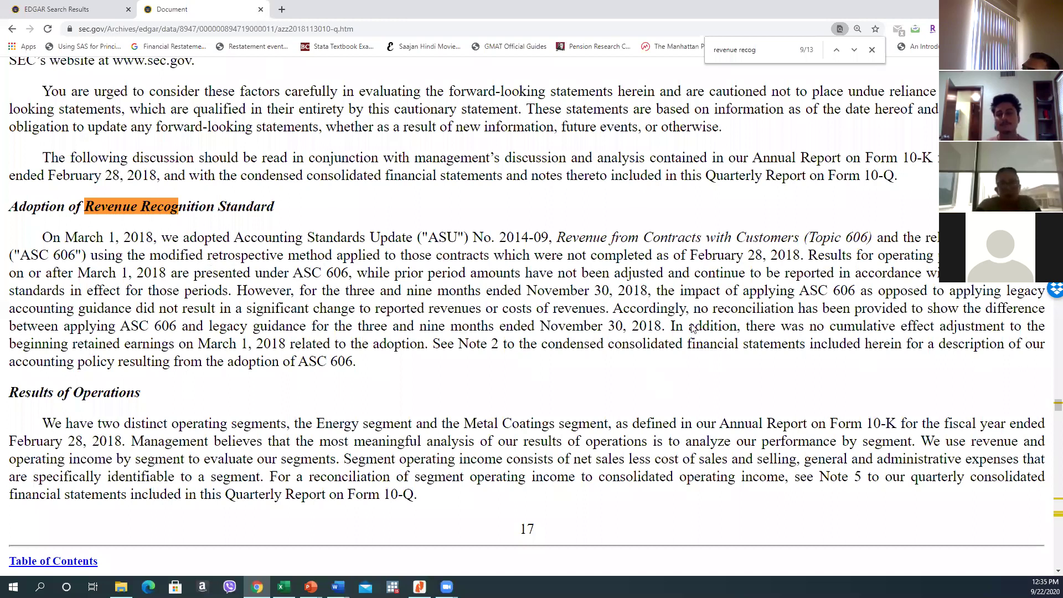
{"action": "key", "text": "ctrl+w"}
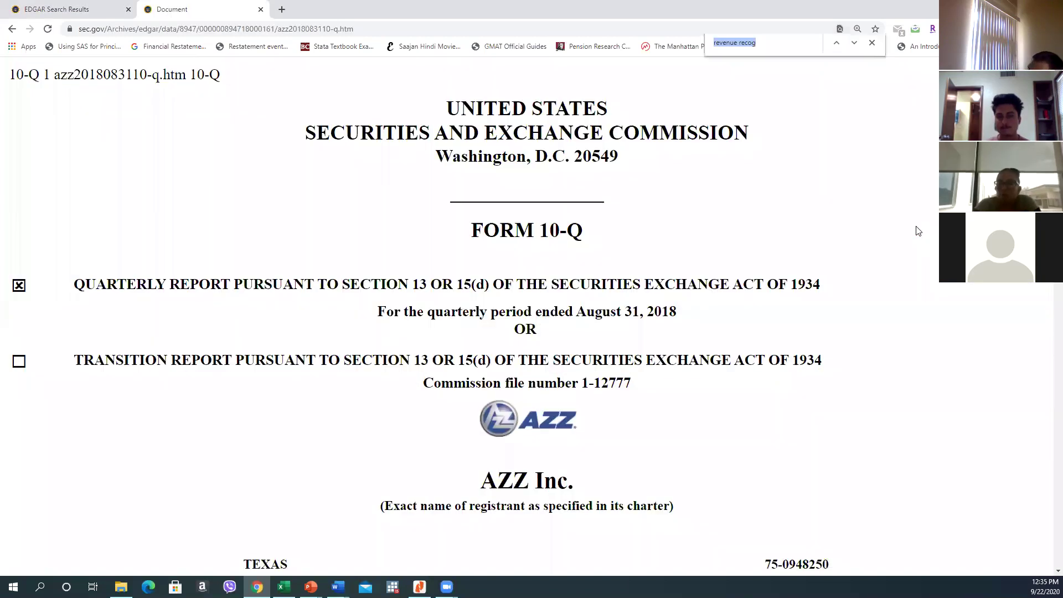
{"action": "key", "text": "Return"}
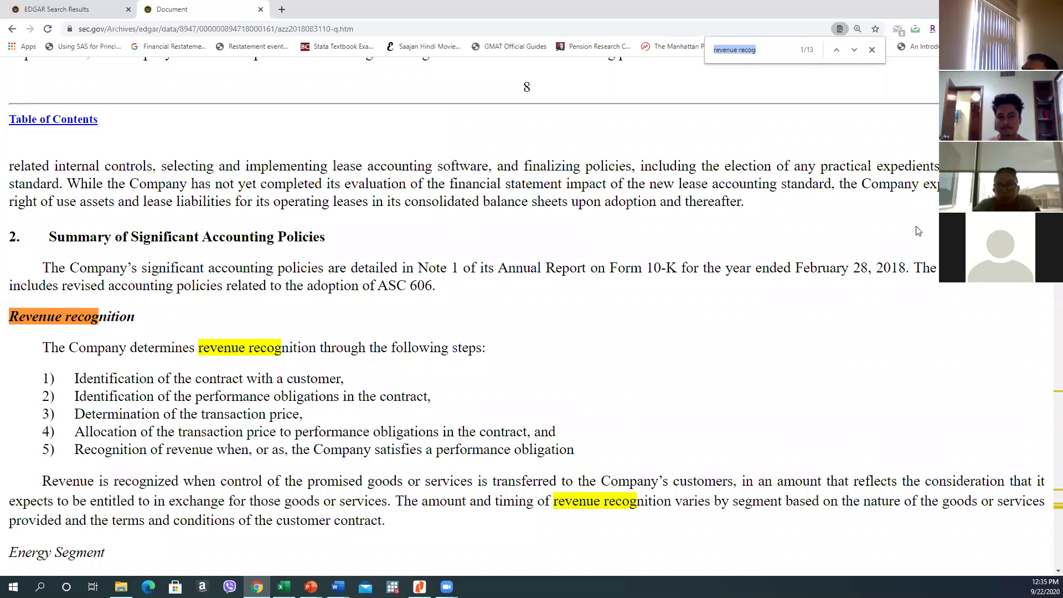
{"action": "key", "text": "Return"}
{"action": "key", "text": "Return"}
{"action": "key", "text": "Return"}
{"action": "key", "text": "Return"}
{"action": "key", "text": "Return"}
{"action": "key", "text": "Return"}
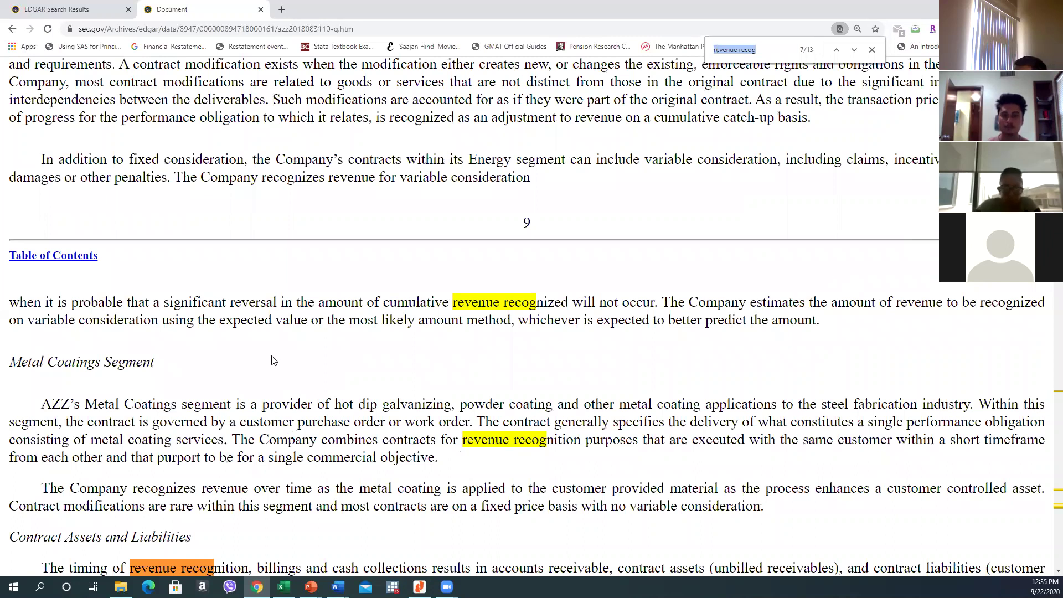
{"action": "key", "text": "Return"}
{"action": "key", "text": "Return"}
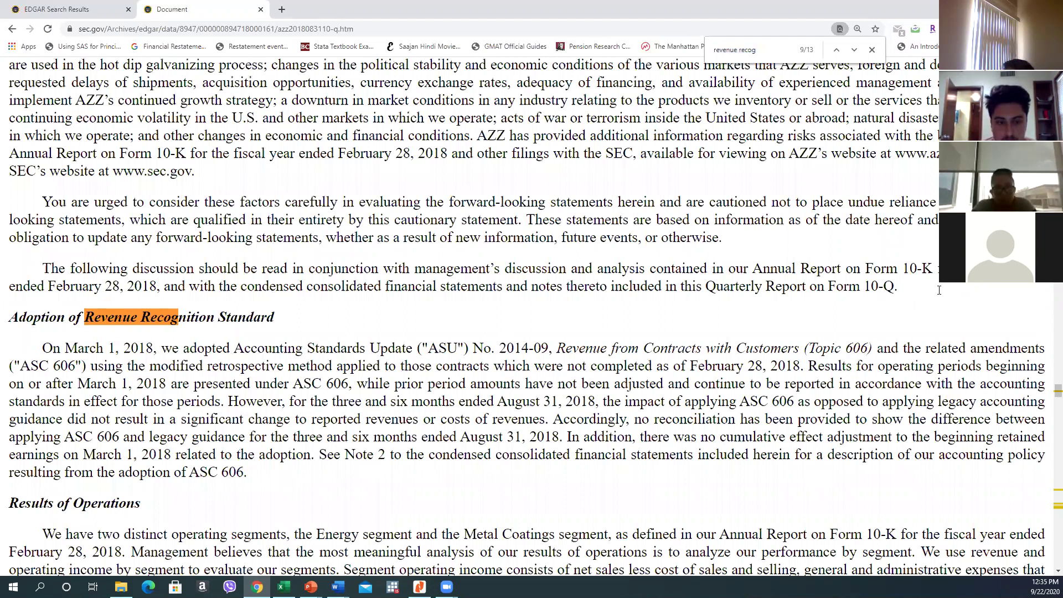
Check the August 2018 10-Q's adoption paragraph for the impact on reported revenues, and switch back to Excel
{"action": "left_click_drag", "start_coordinate": [938, 400], "coordinate": [304, 436]}
{"action": "scroll", "coordinate": [54, 281], "scroll_direction": "down", "scroll_amount": 2}
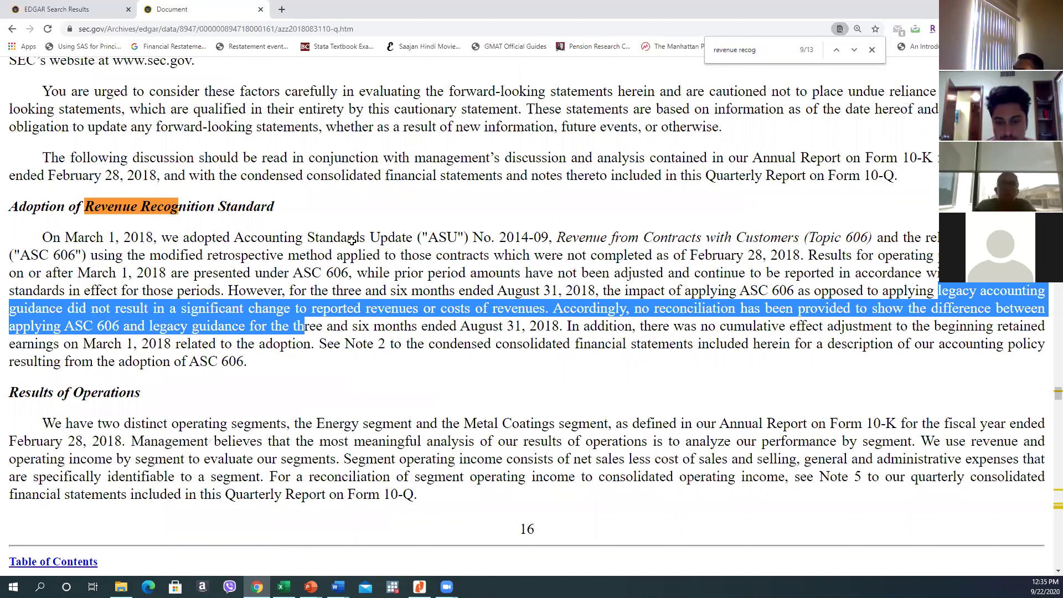
{"action": "key", "text": "alt+Tab"}
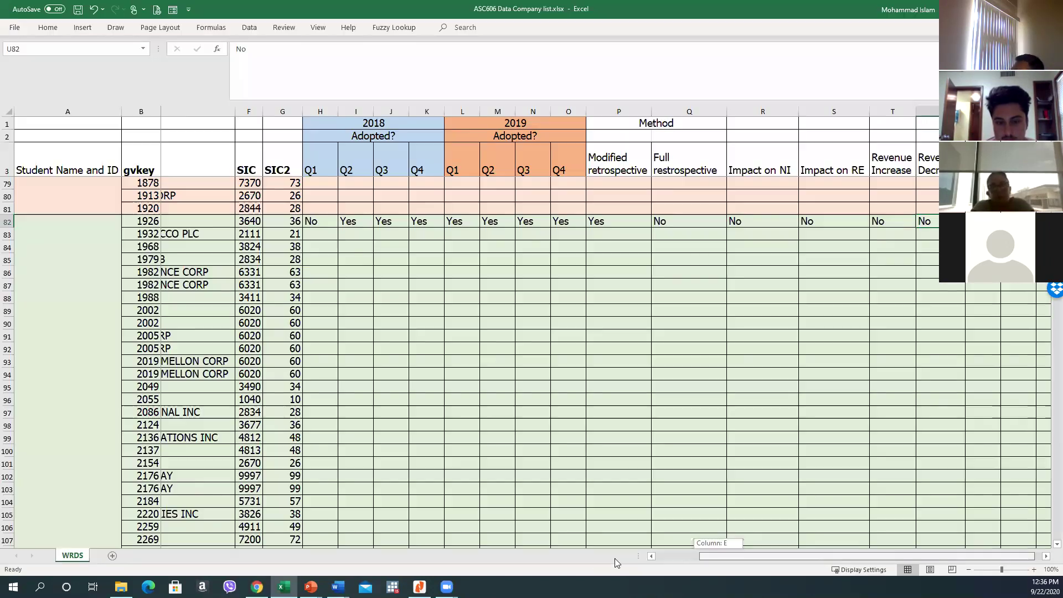
Copy the ticker BTI for British Amer Tobacco from the Excel list and search EDGAR's company lookup in Chrome for it
{"action": "left_click", "coordinate": [220, 233]}
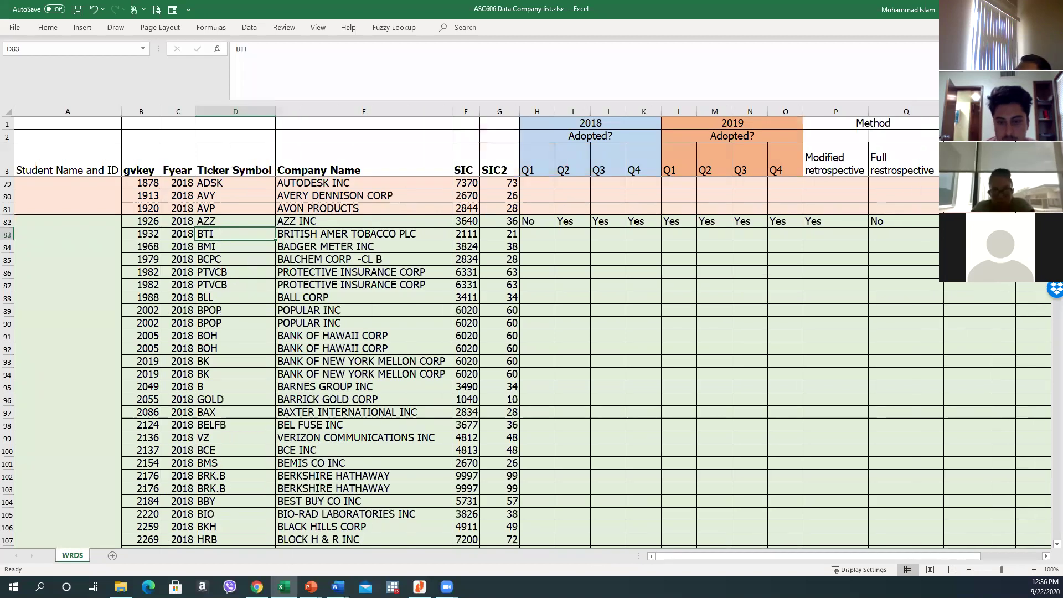
{"action": "key", "text": "alt+Tab"}
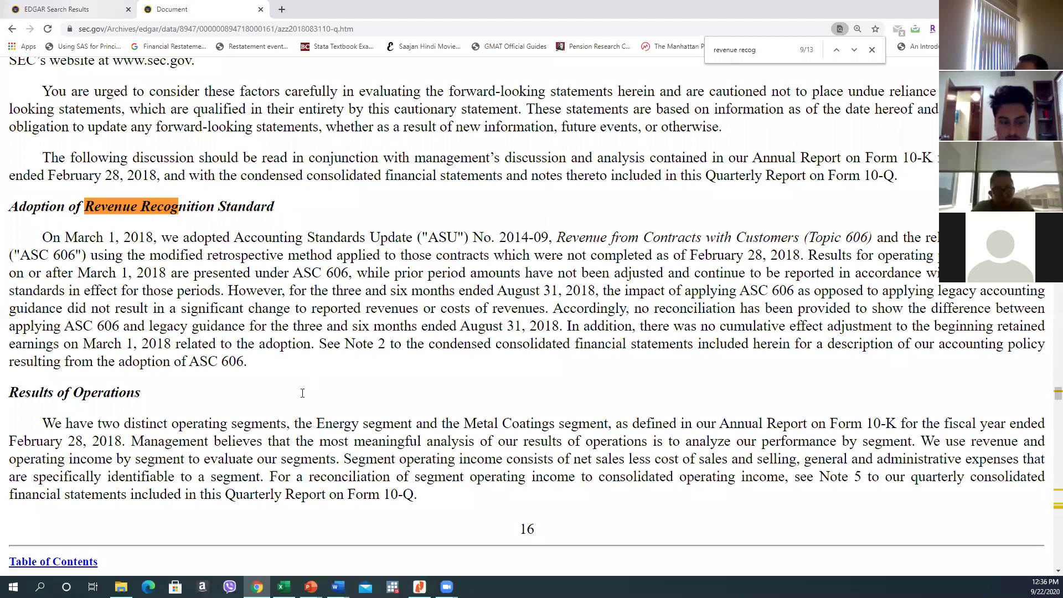
{"action": "key", "text": "ctrl+shift+Tab"}
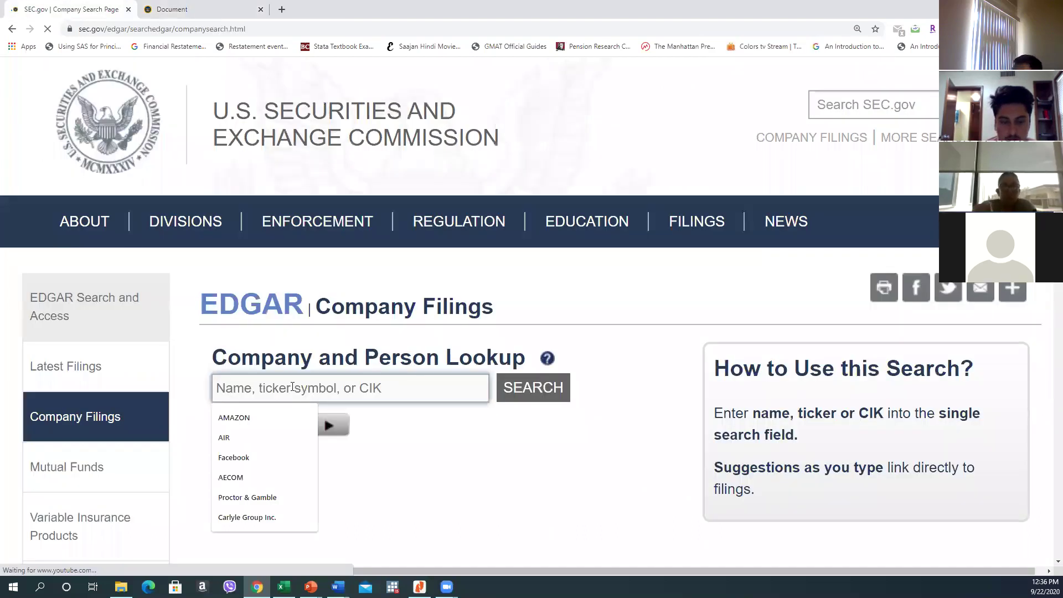
{"action": "type", "text": "BTI"}
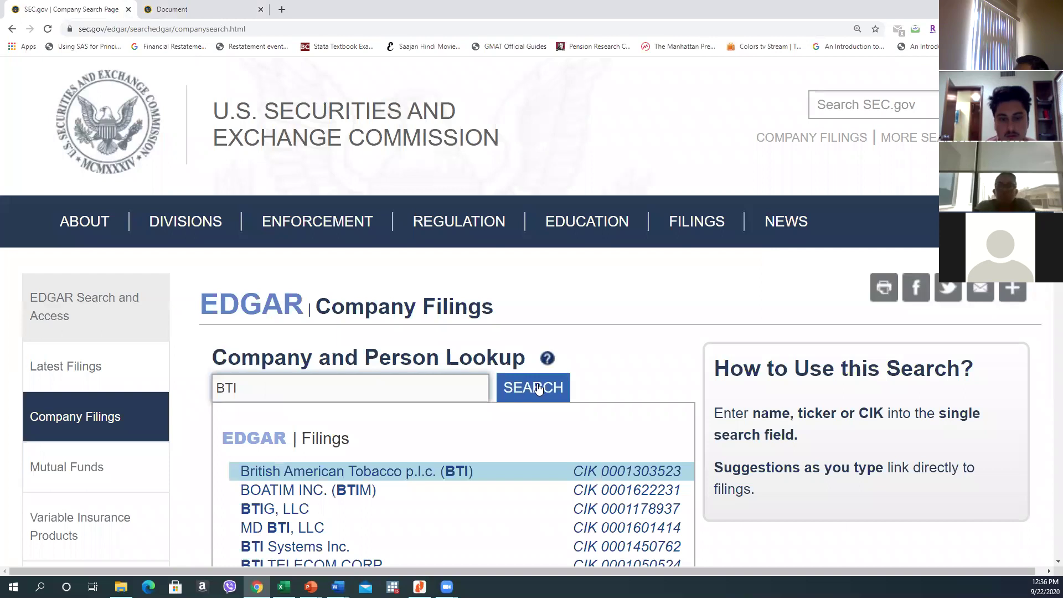
{"action": "left_click", "coordinate": [538, 388]}
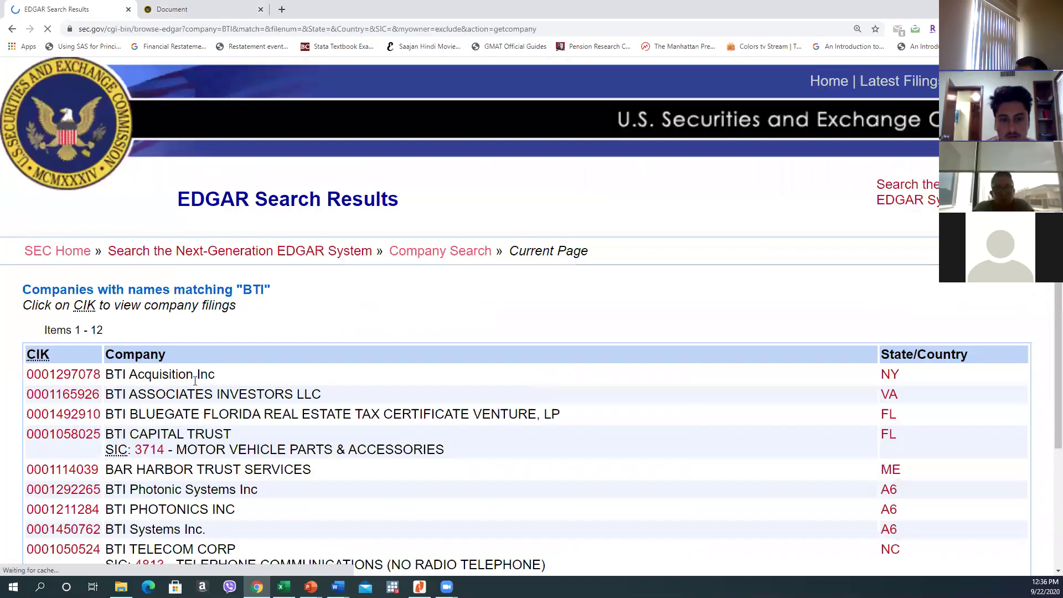
Recheck the company name in the Excel list and look for British American Tobacco among EDGAR's companies matching BTI
{"action": "key", "text": "alt+Tab"}
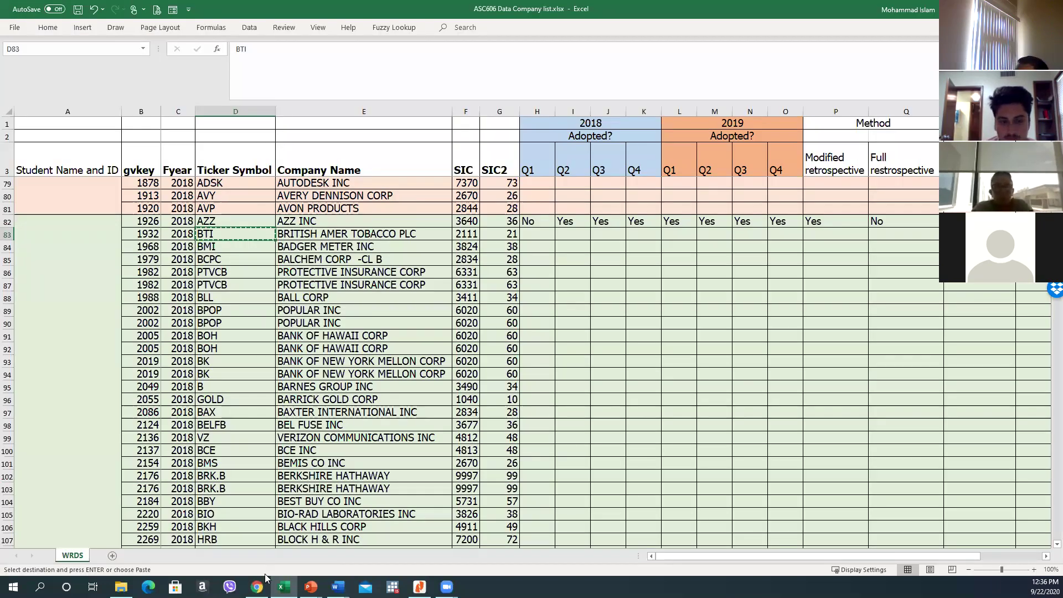
{"action": "key", "text": "alt+Tab"}
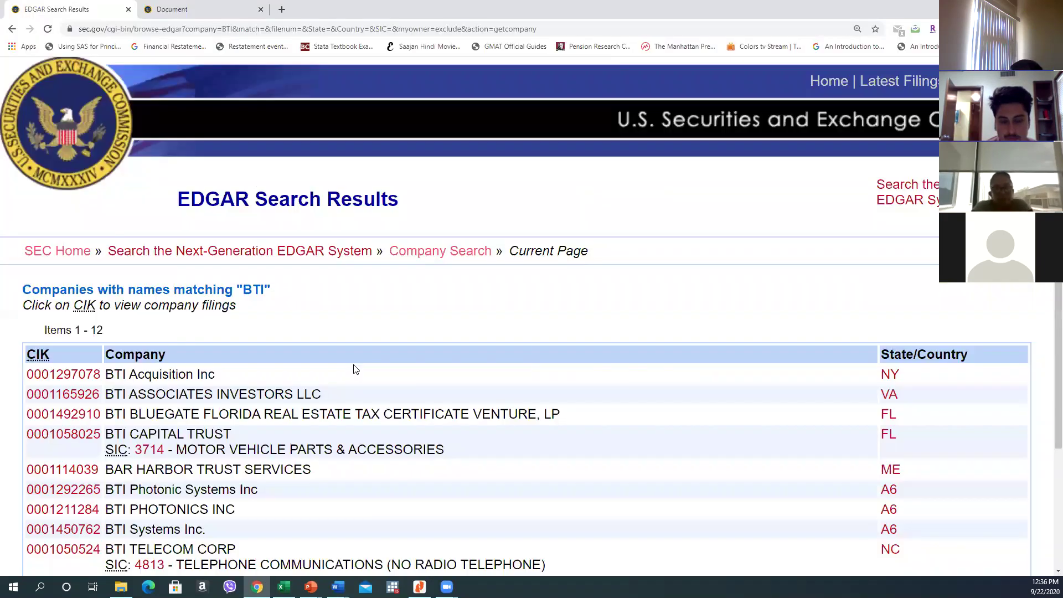
{"action": "scroll", "coordinate": [355, 369], "scroll_direction": "down", "scroll_amount": 3}
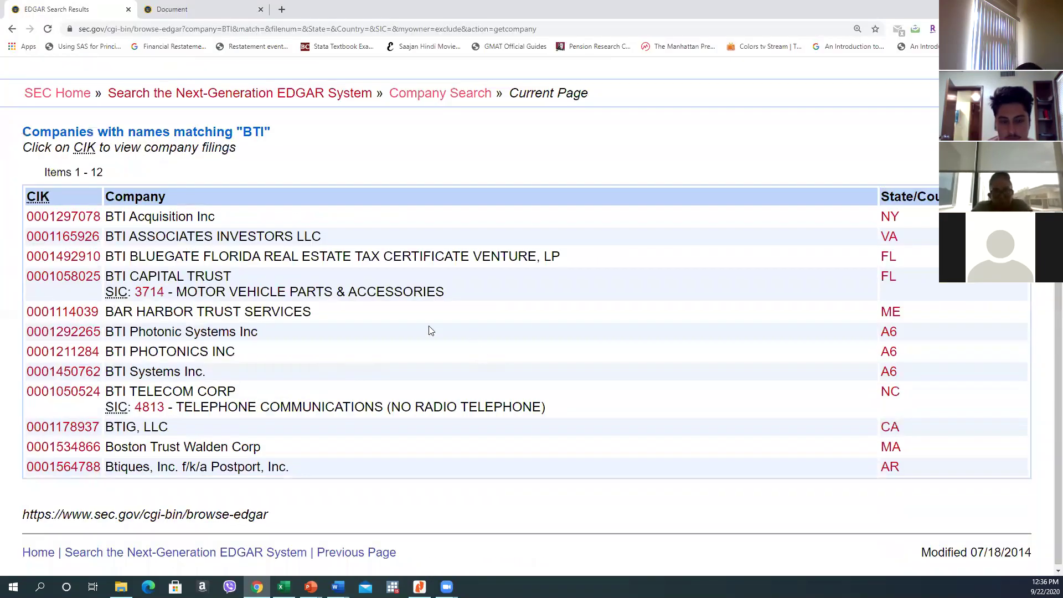
{"action": "scroll", "coordinate": [131, 227], "scroll_direction": "down", "scroll_amount": 1}
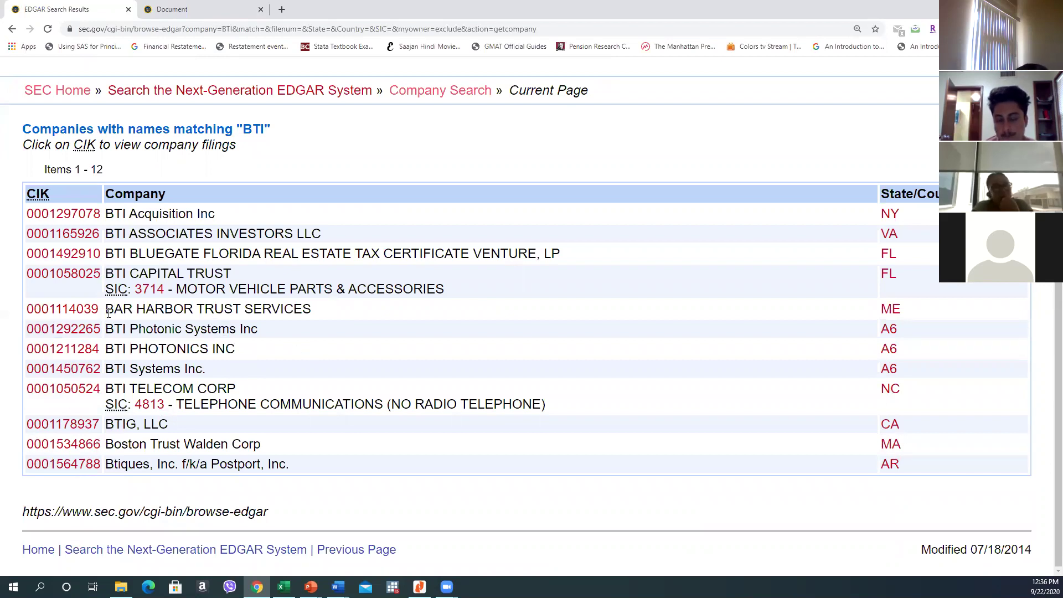
{"action": "left_click_drag", "start_coordinate": [137, 303], "coordinate": [313, 308]}
{"action": "left_click", "coordinate": [166, 265]}
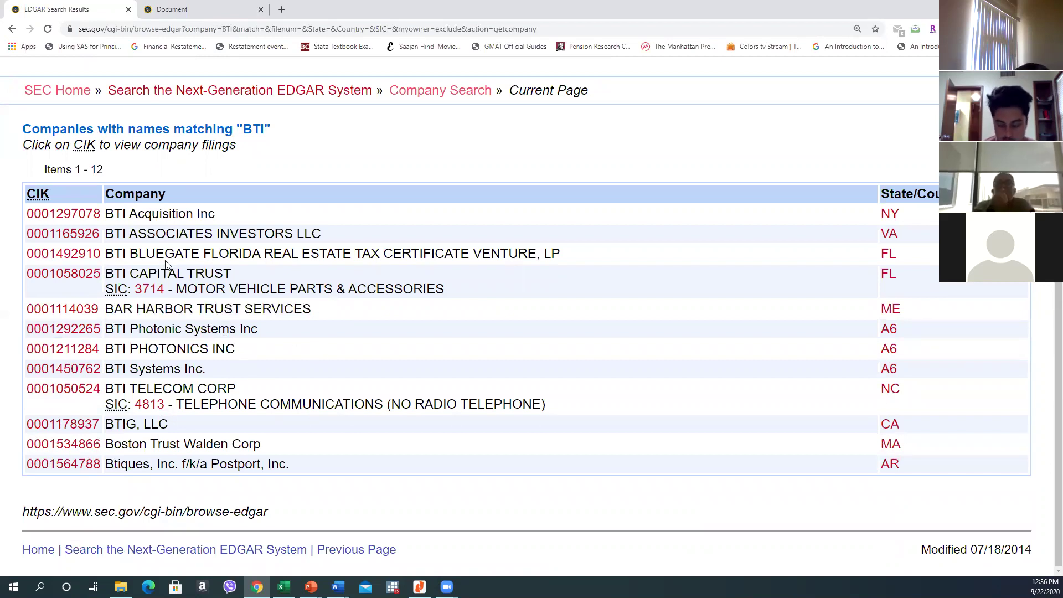
{"action": "left_click_drag", "start_coordinate": [125, 207], "coordinate": [121, 210]}
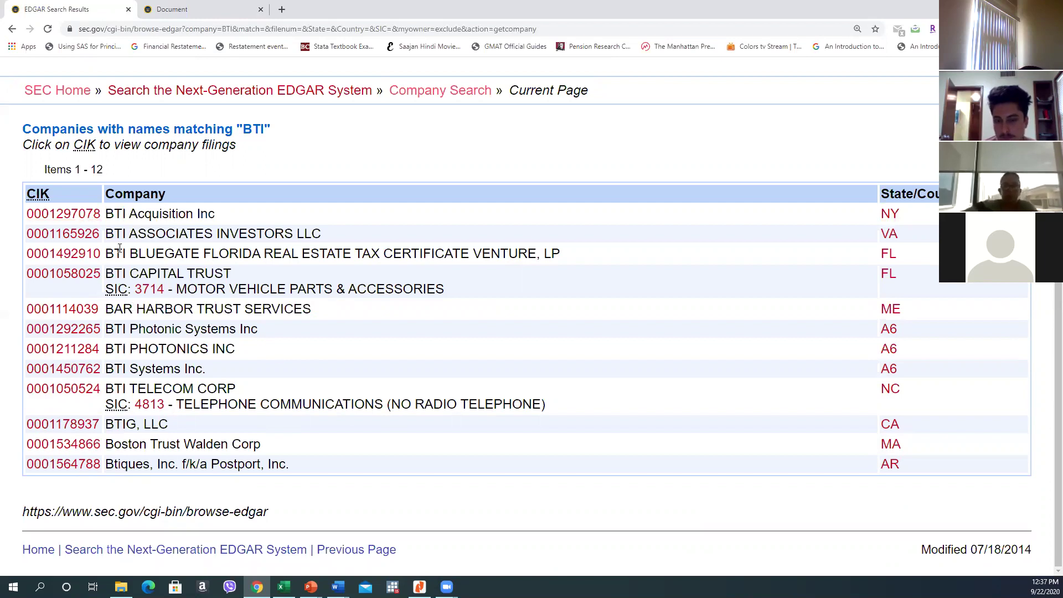
Open the filings of BTI Acquisition Inc, check its details and filing list, and return to the matching companies
{"action": "left_click", "coordinate": [64, 210]}
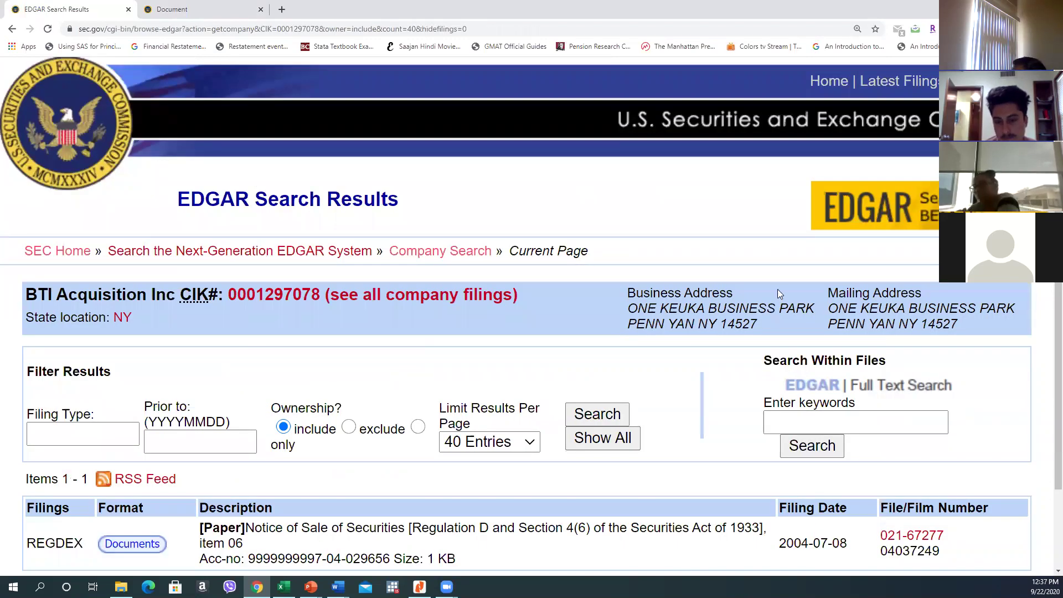
{"action": "left_click_drag", "start_coordinate": [701, 312], "coordinate": [693, 491]}
{"action": "left_click", "coordinate": [693, 491]}
{"action": "scroll", "coordinate": [608, 443], "scroll_direction": "down", "scroll_amount": 3}
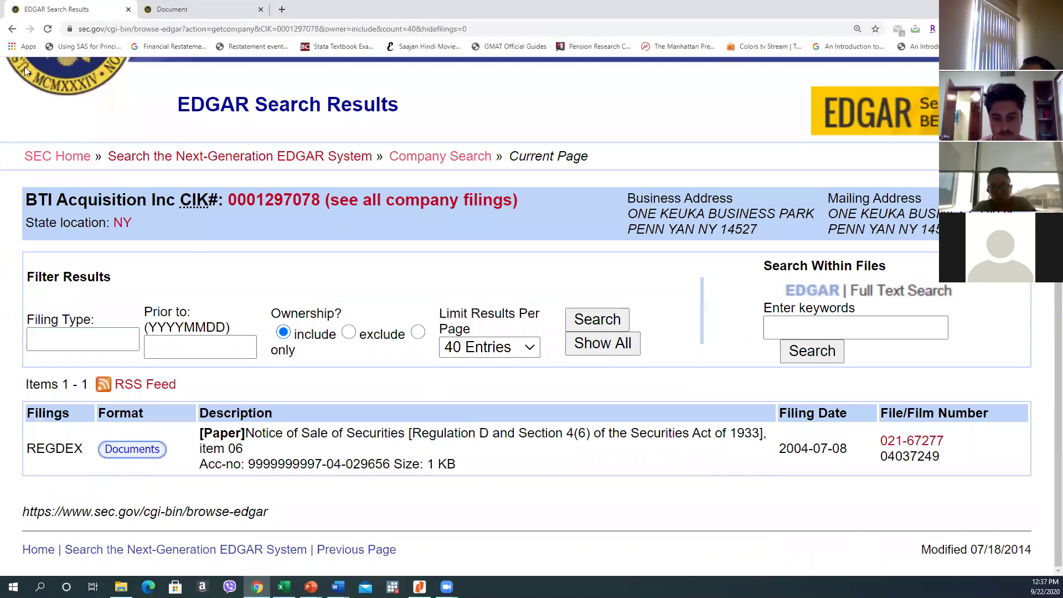
{"action": "left_click", "coordinate": [13, 32]}
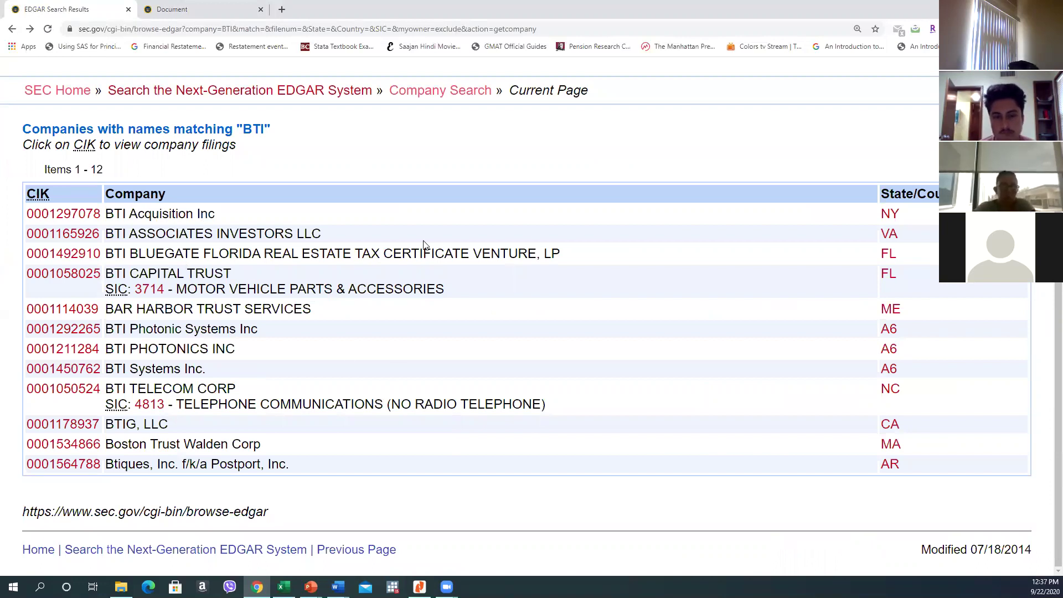
Recheck the matching companies, return to EDGAR's company lookup page and enter BTI again
{"action": "left_click_drag", "start_coordinate": [138, 310], "coordinate": [169, 337]}
{"action": "left_click", "coordinate": [166, 328]}
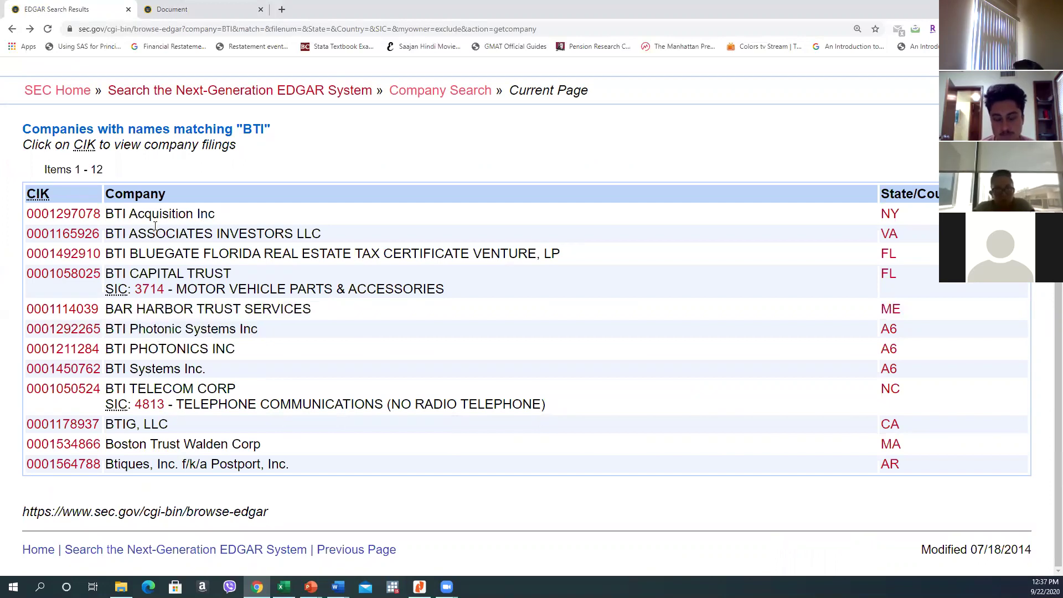
{"action": "left_click", "coordinate": [12, 29]}
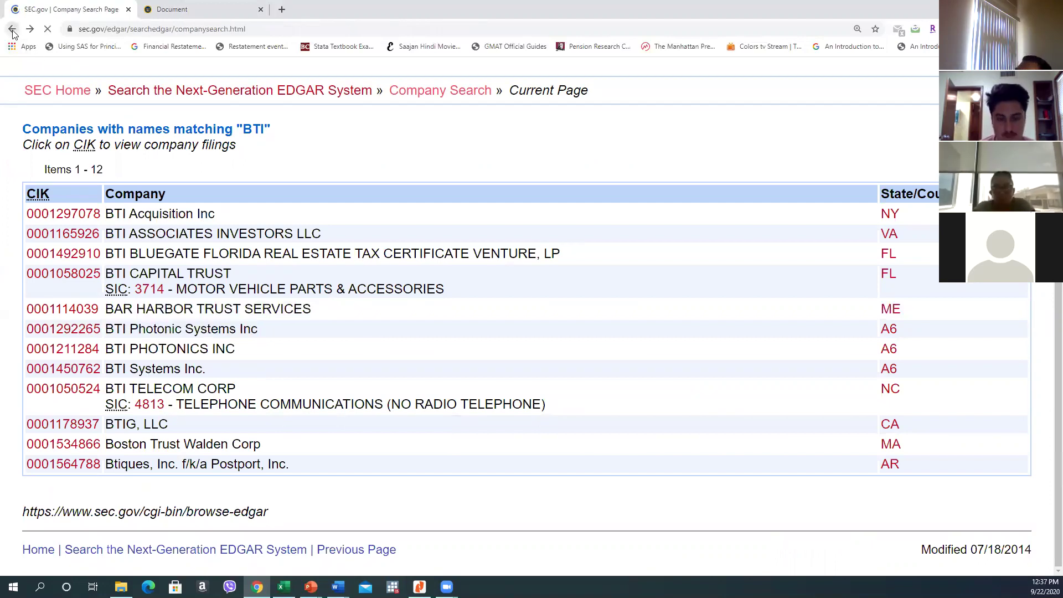
{"action": "type", "text": "BTI"}
Get Badger Meter's ticker from the Excel list and clear the previous ticker from EDGAR's company lookup in Chrome
{"action": "key", "text": "alt+Tab"}
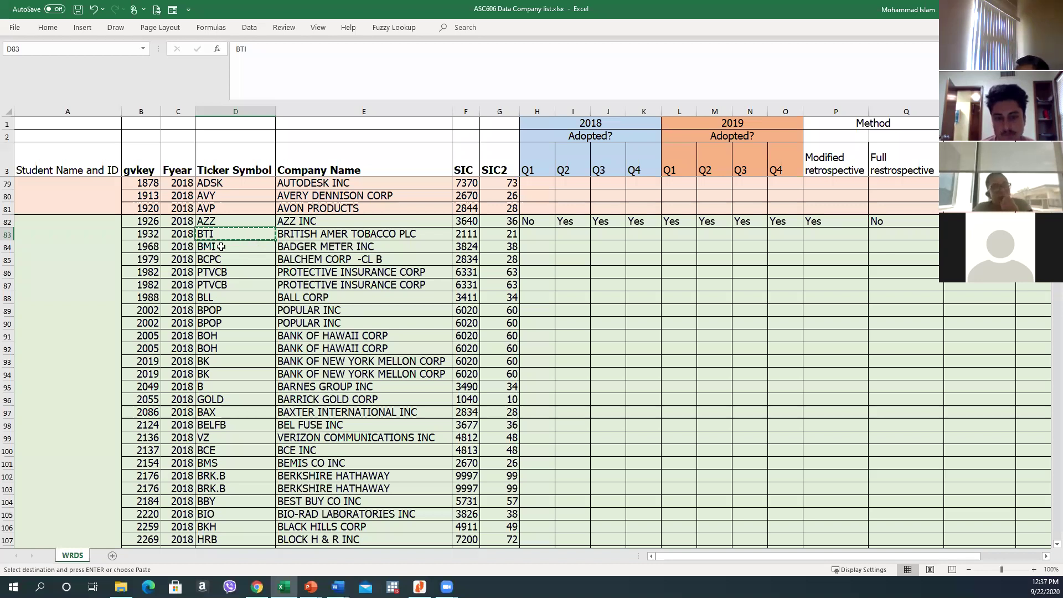
{"action": "left_click", "coordinate": [257, 586]}
{"action": "mouse_move", "coordinate": [225, 225]}
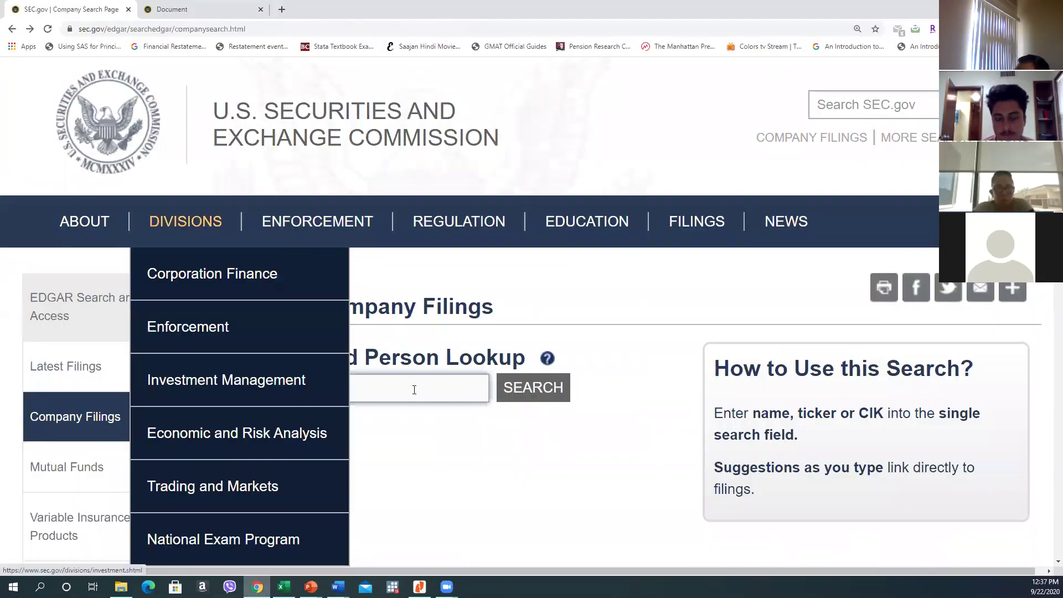
{"action": "left_click", "coordinate": [379, 384]}
{"action": "key", "text": "BackSpace"}
{"action": "key", "text": "BackSpace"}
{"action": "key", "text": "BackSpace"}
{"action": "type", "text": "MBI"}
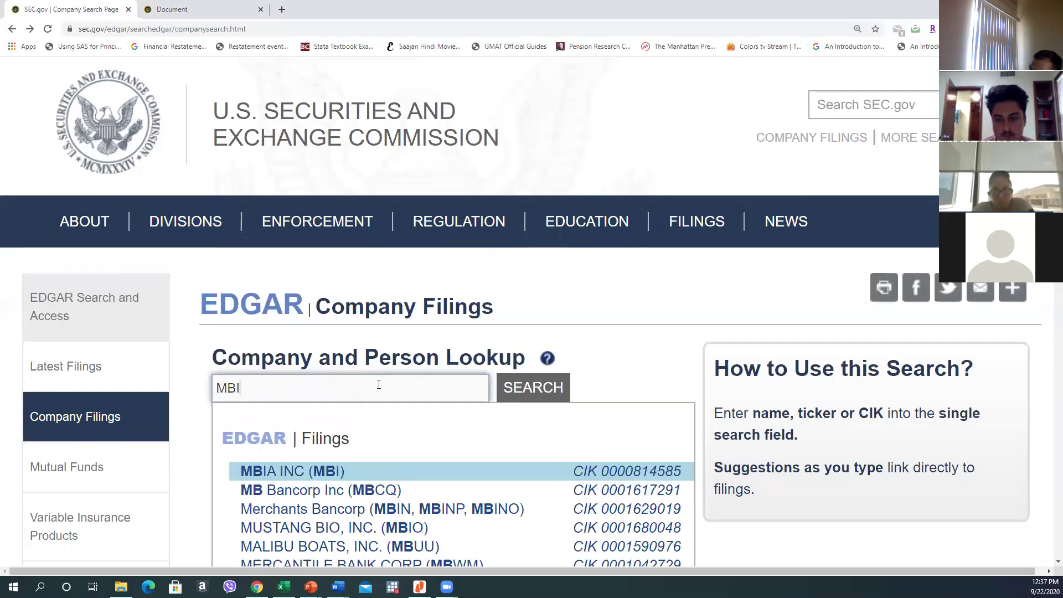
{"action": "key", "text": "BackSpace"}
{"action": "key", "text": "BackSpace"}
{"action": "key", "text": "BackSpace"}
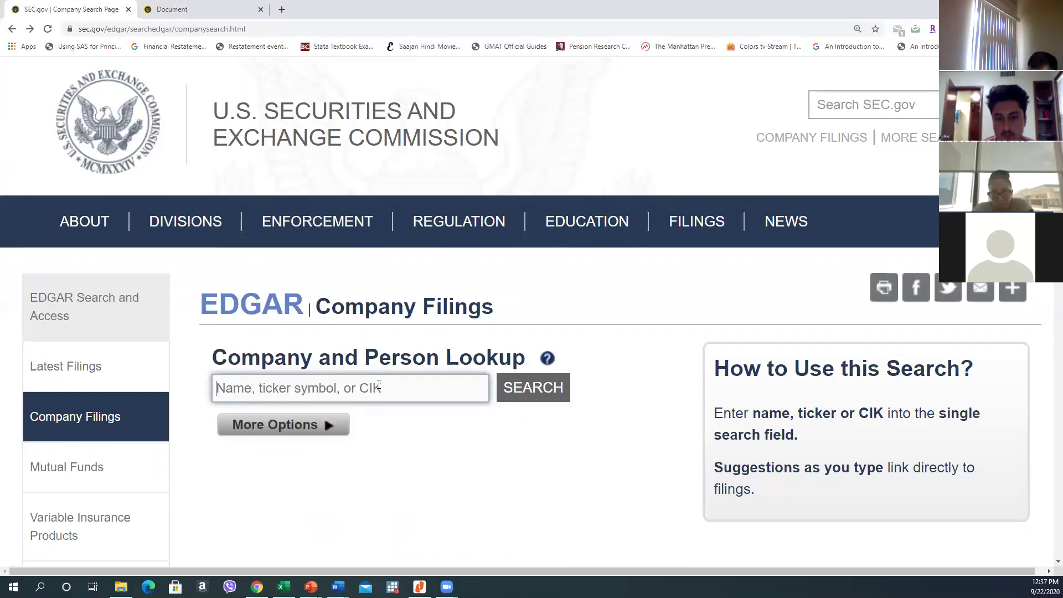
Look up BMI on EDGAR, open Badger Meter Inc's filings and filter them by filing type 10-Q
{"action": "type", "text": "BMI"}
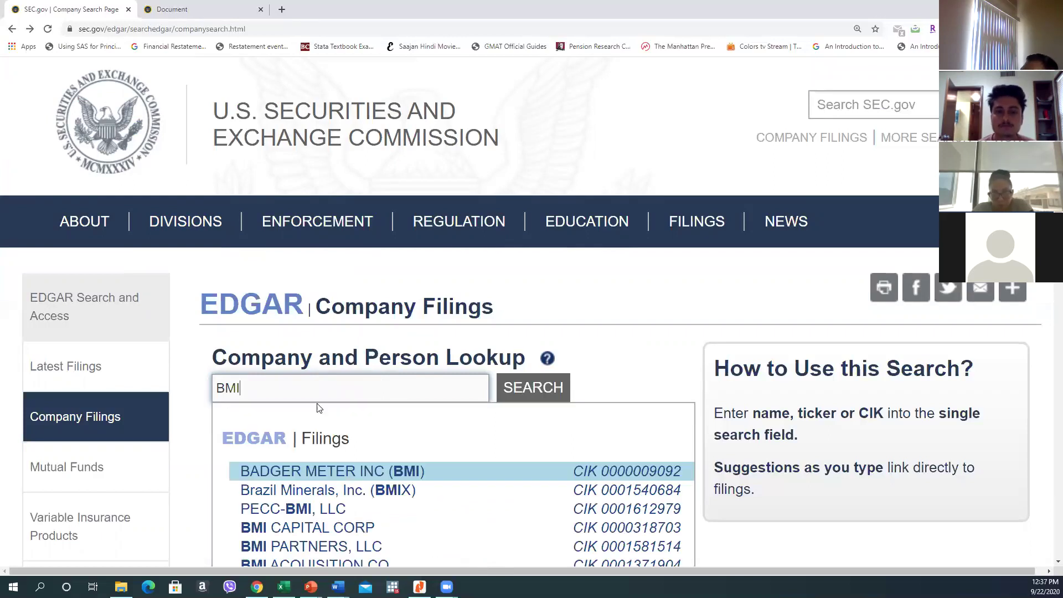
{"action": "left_click", "coordinate": [314, 474]}
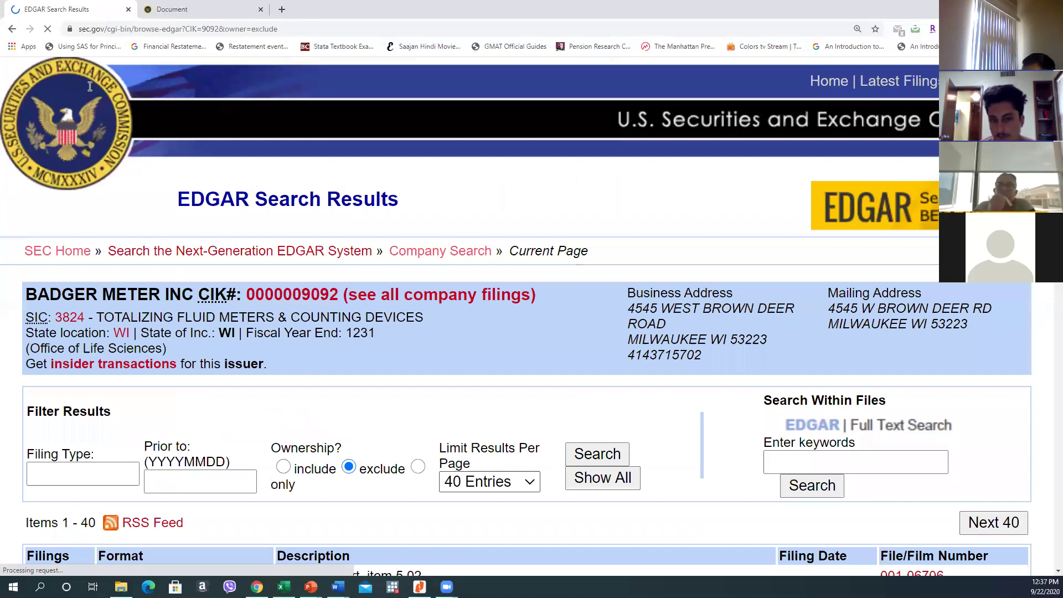
{"action": "type", "text": "10-"}
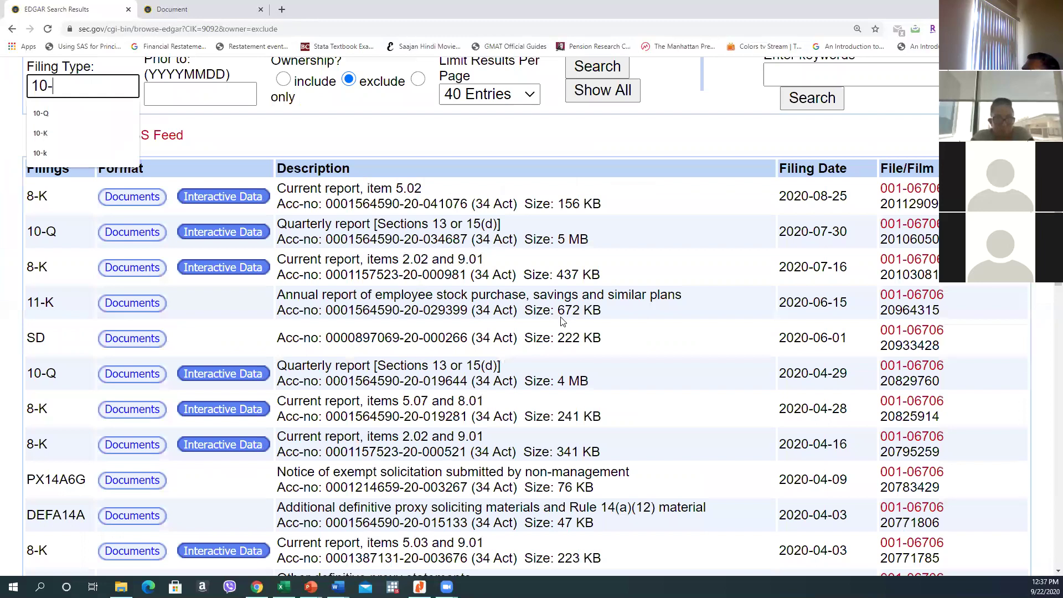
{"action": "type", "text": "Q"}
{"action": "key", "text": "Return"}
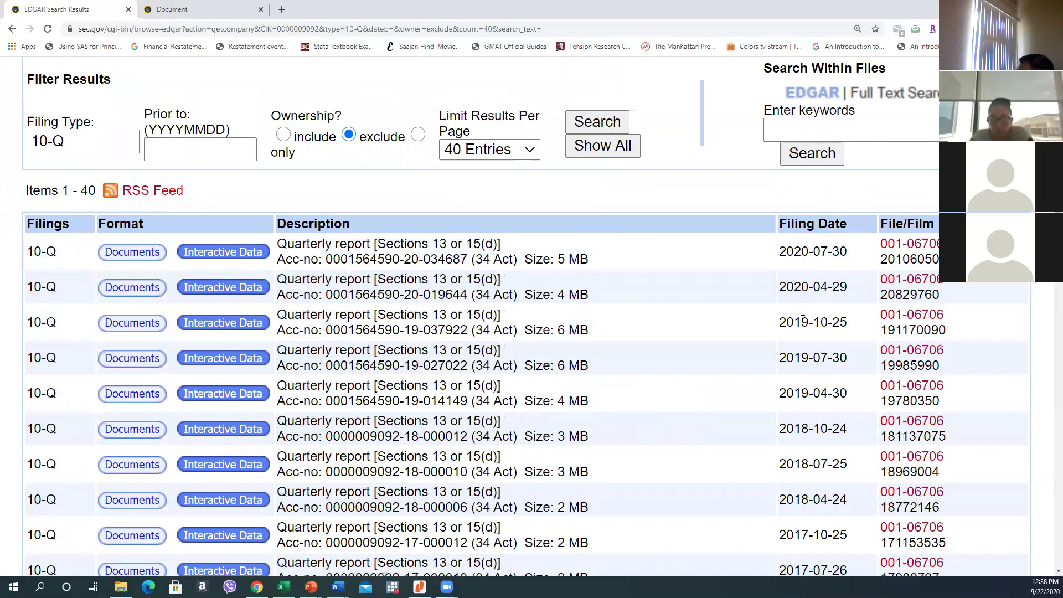
Open Badger Meter's 10-Q filed 2018-04-24 in a new tab, close AZZ's 10-Q, and find "revenue recog" in the new document
{"action": "scroll", "coordinate": [355, 310], "scroll_direction": "down", "scroll_amount": 4}
{"action": "left_click_drag", "start_coordinate": [293, 307], "coordinate": [98, 287]}
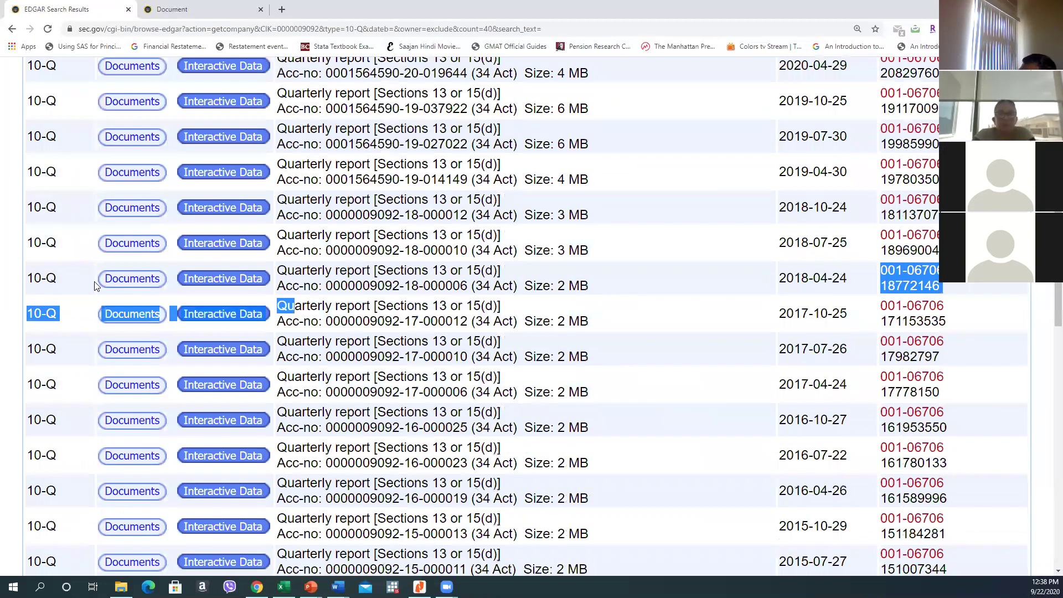
{"action": "left_click", "coordinate": [131, 278], "text": "ctrl"}
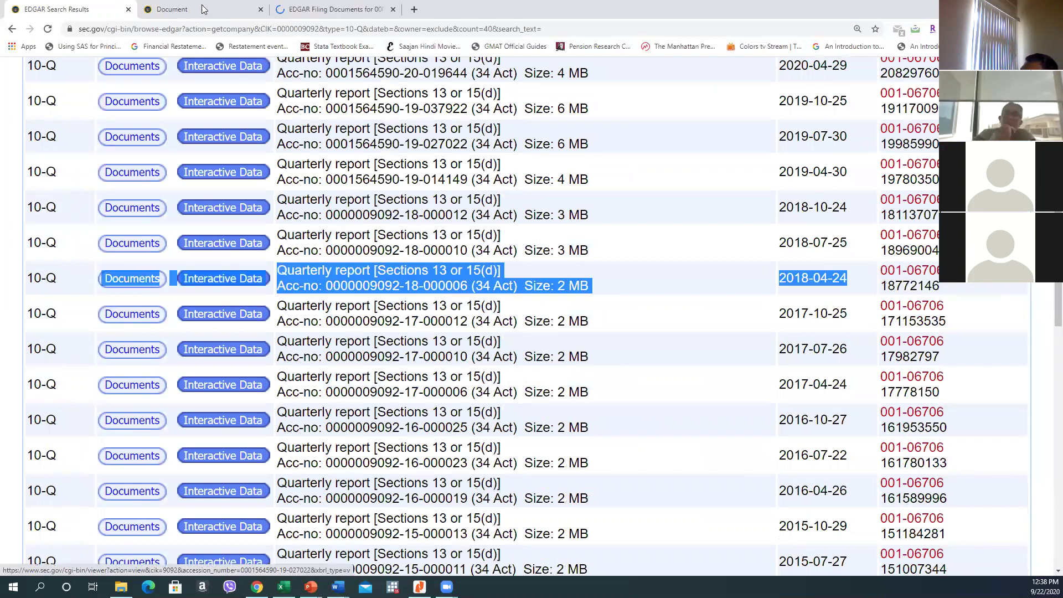
{"action": "left_click", "coordinate": [239, 10]}
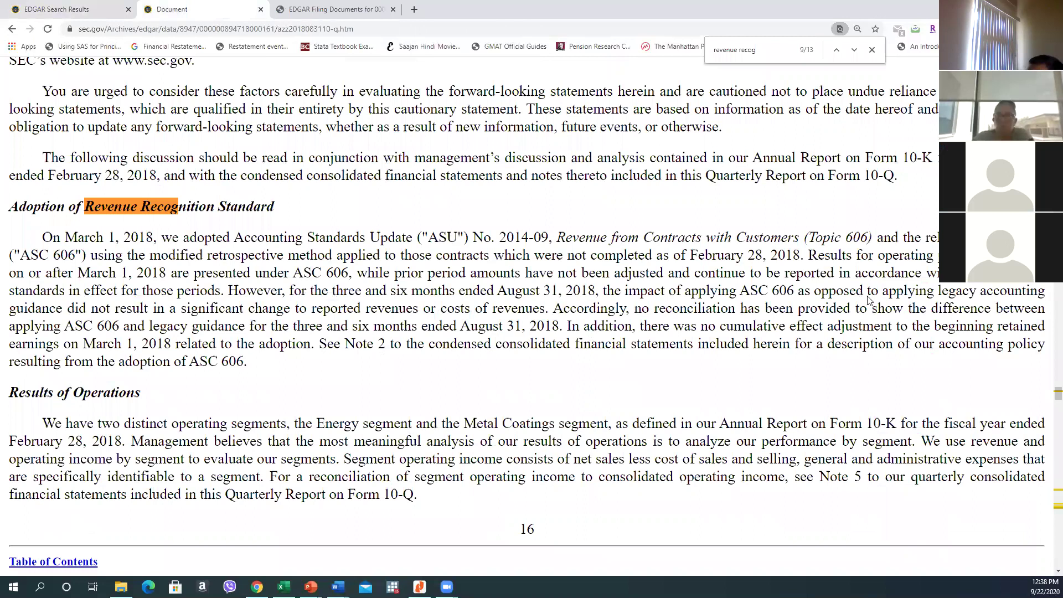
{"action": "key", "text": "ctrl+w"}
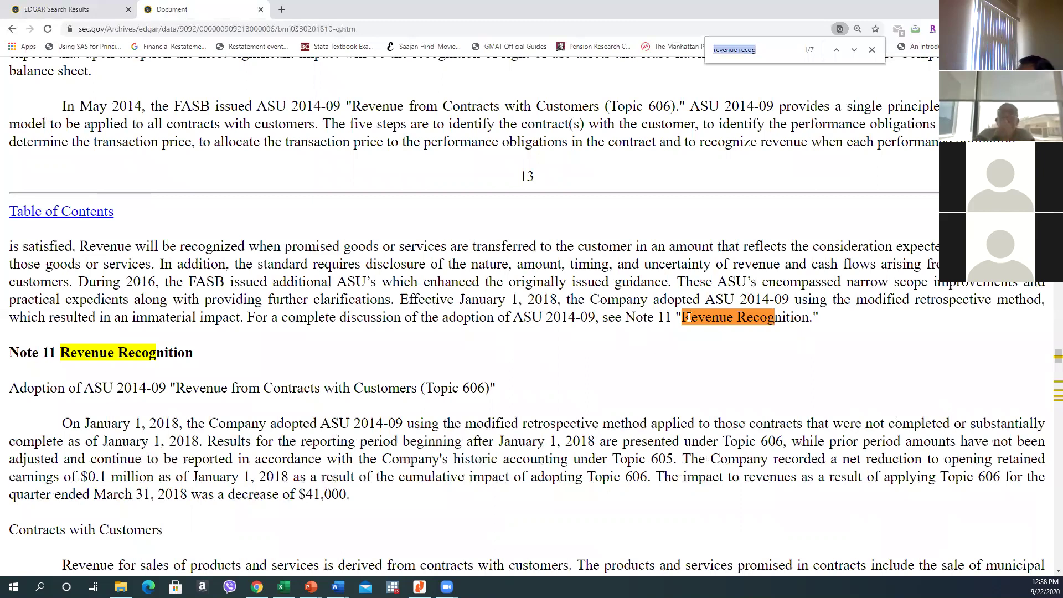
Read the Topic 606 paragraph and Note 11 for Badger Meter's adoption date, method and impact on retained earnings and revenues, and switch to Excel
{"action": "left_click", "coordinate": [177, 288]}
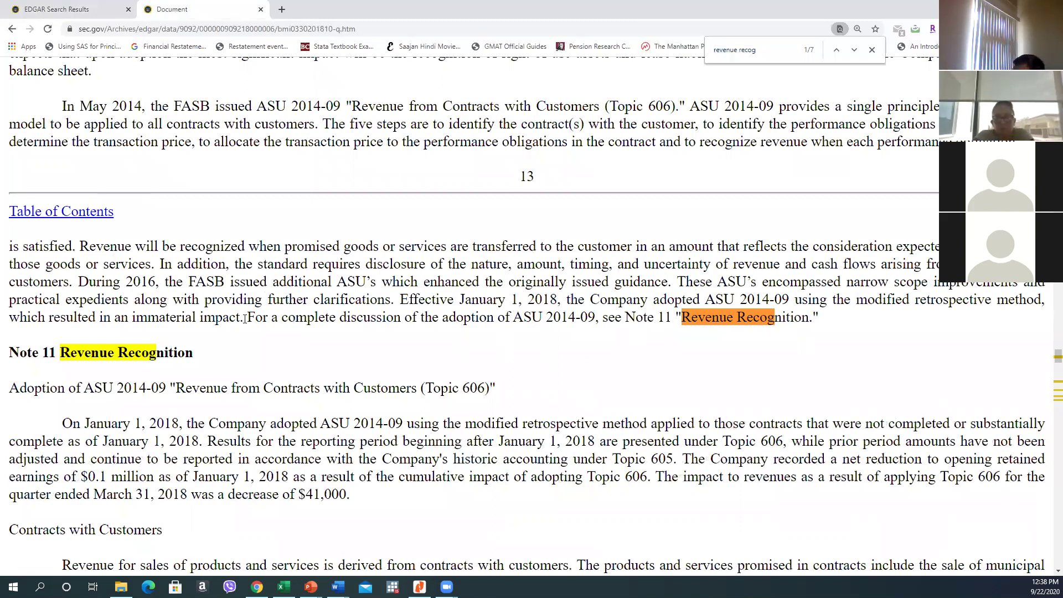
{"action": "left_click_drag", "start_coordinate": [51, 105], "coordinate": [221, 162]}
{"action": "left_click", "coordinate": [65, 106]}
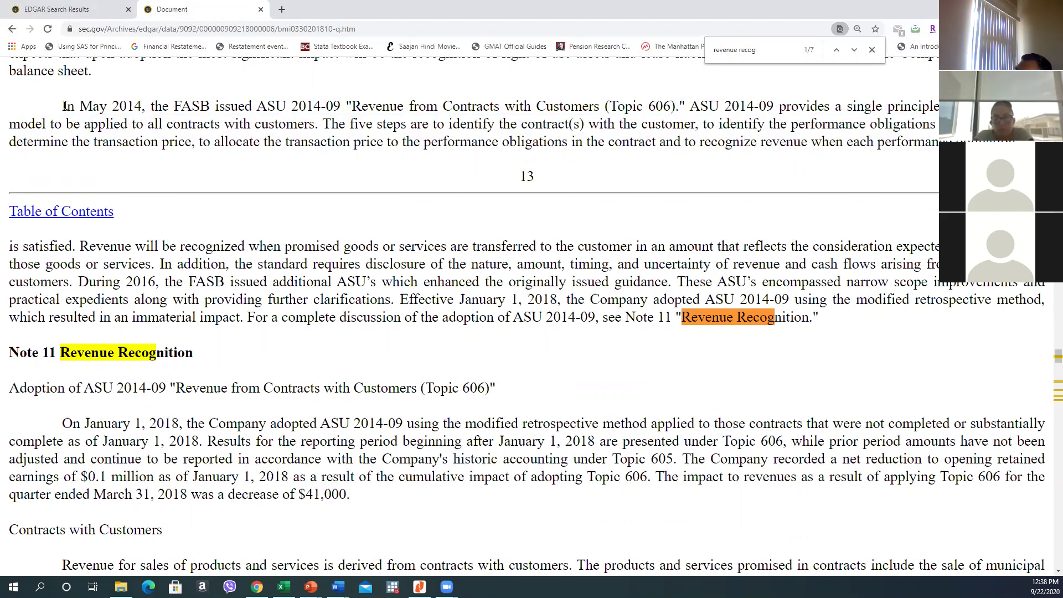
{"action": "left_click_drag", "start_coordinate": [62, 106], "coordinate": [288, 298]}
{"action": "left_click_drag", "start_coordinate": [276, 359], "coordinate": [402, 500]}
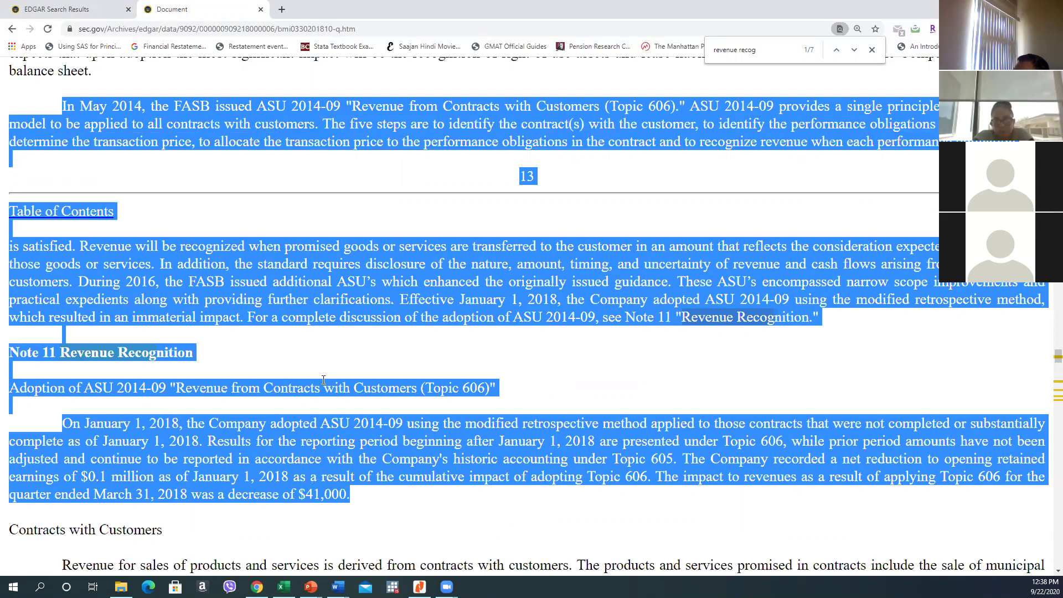
{"action": "left_click", "coordinate": [418, 500]}
{"action": "scroll", "coordinate": [360, 323], "scroll_direction": "down", "scroll_amount": 1}
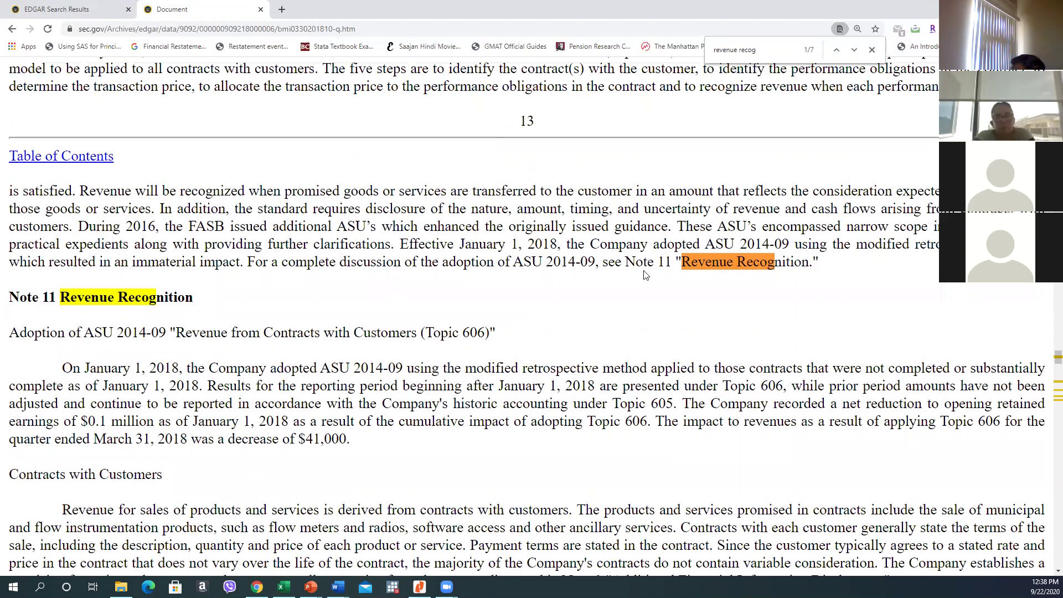
{"action": "scroll", "coordinate": [478, 276], "scroll_direction": "up", "scroll_amount": 1}
{"action": "scroll", "coordinate": [773, 239], "scroll_direction": "up", "scroll_amount": 1}
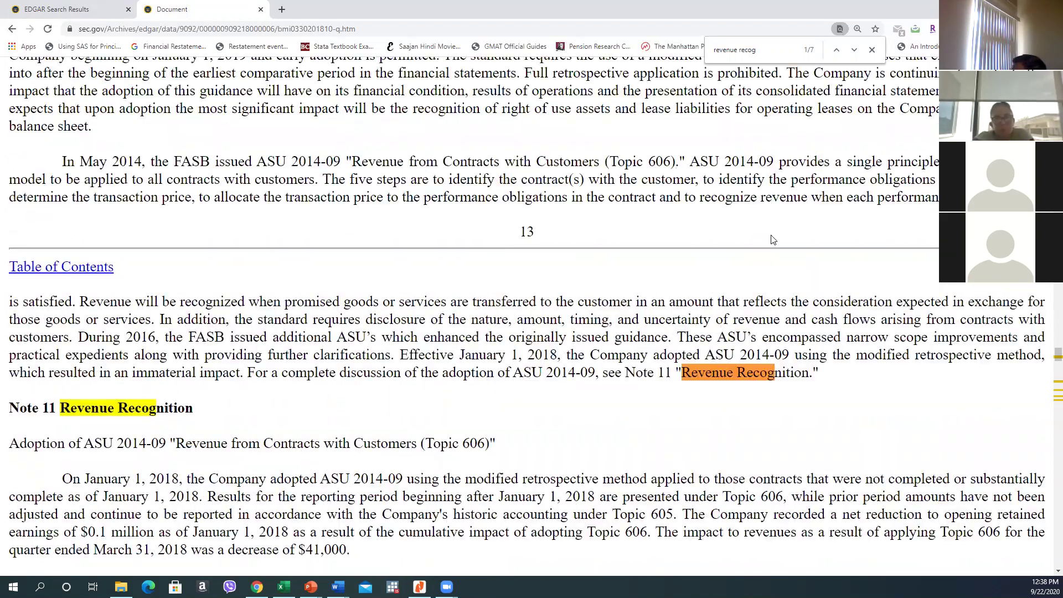
{"action": "scroll", "coordinate": [391, 246], "scroll_direction": "down", "scroll_amount": 1}
{"action": "scroll", "coordinate": [391, 246], "scroll_direction": "down", "scroll_amount": 1}
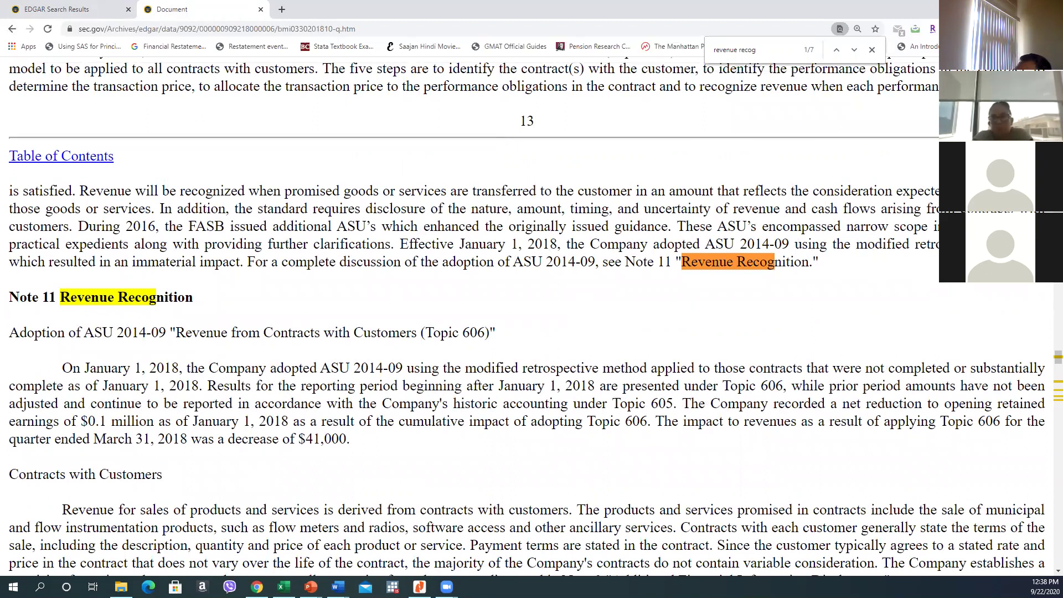
{"action": "left_click", "coordinate": [284, 586]}
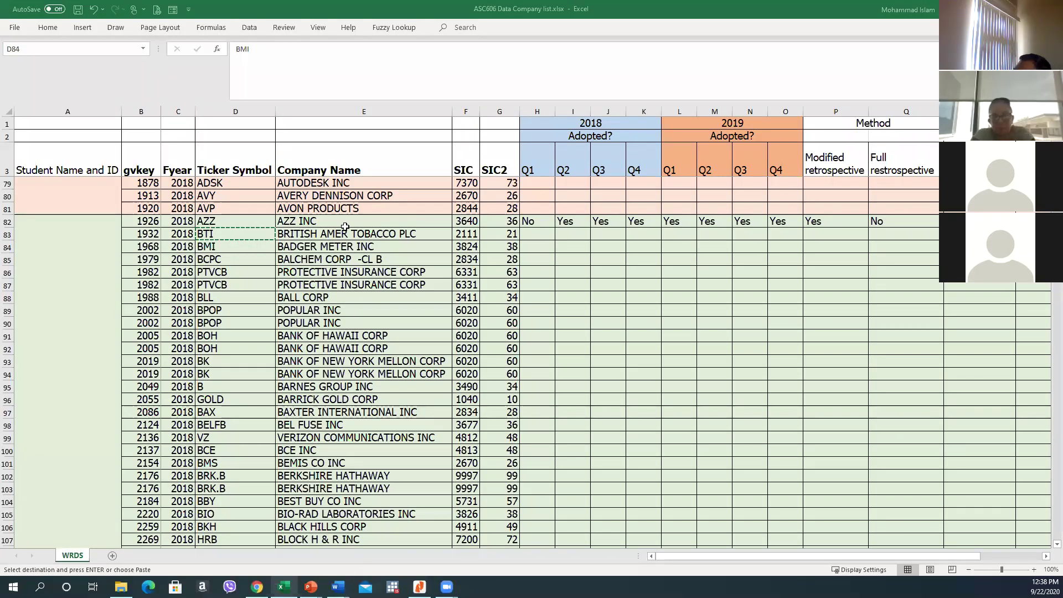
Mark Badger Meter as having adopted the standard in all four 2018 quarters with Yes in Q1 through Q4
{"action": "left_click", "coordinate": [540, 233]}
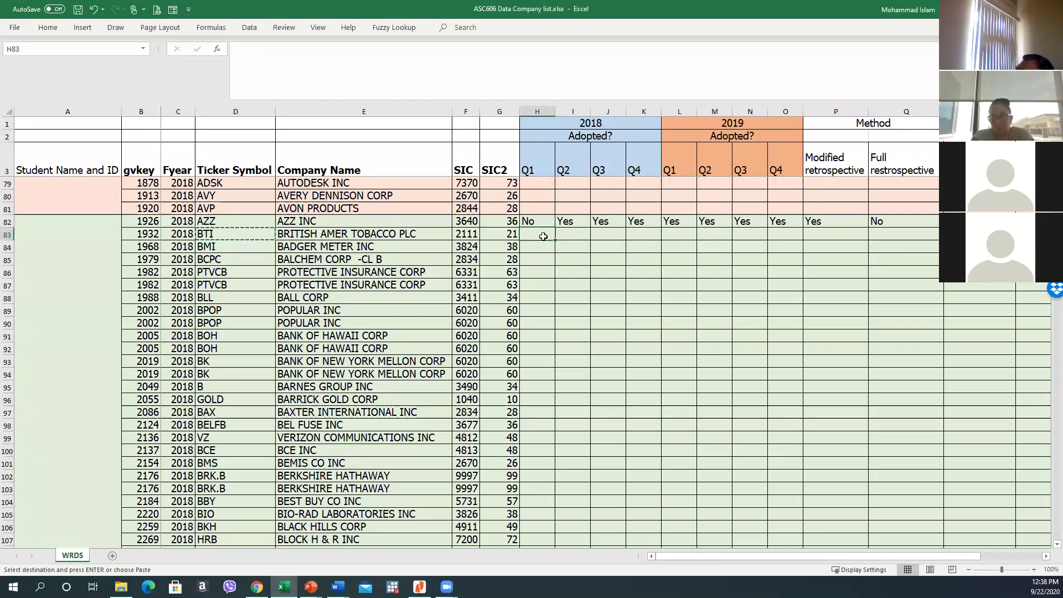
{"action": "left_click", "coordinate": [236, 247]}
{"action": "left_click", "coordinate": [532, 246]}
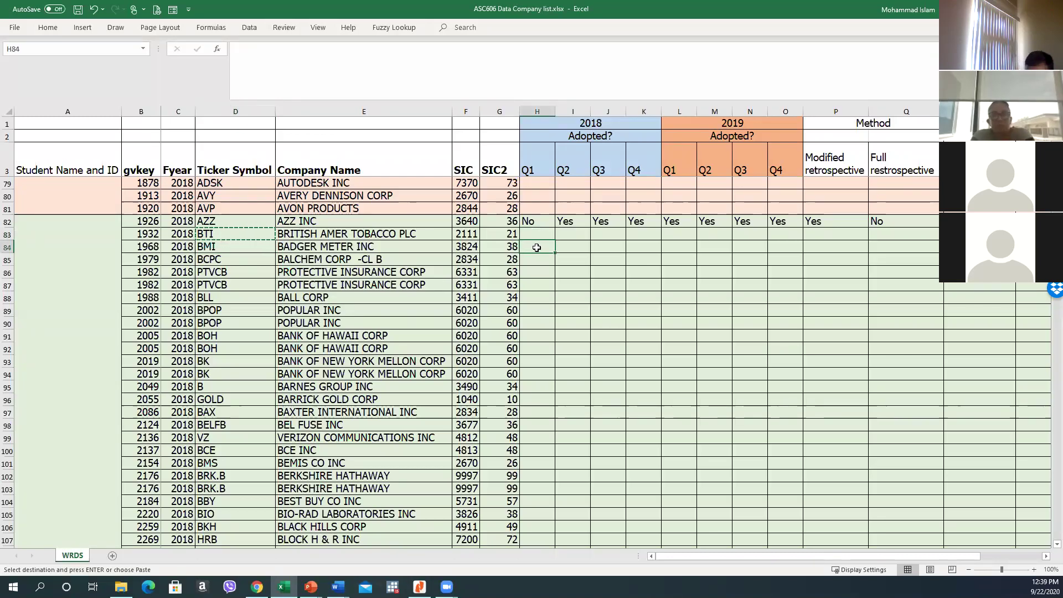
{"action": "type", "text": "Yes"}
{"action": "key", "text": "Tab"}
{"action": "type", "text": "Yes"}
{"action": "key", "text": "Tab"}
{"action": "type", "text": "Yes"}
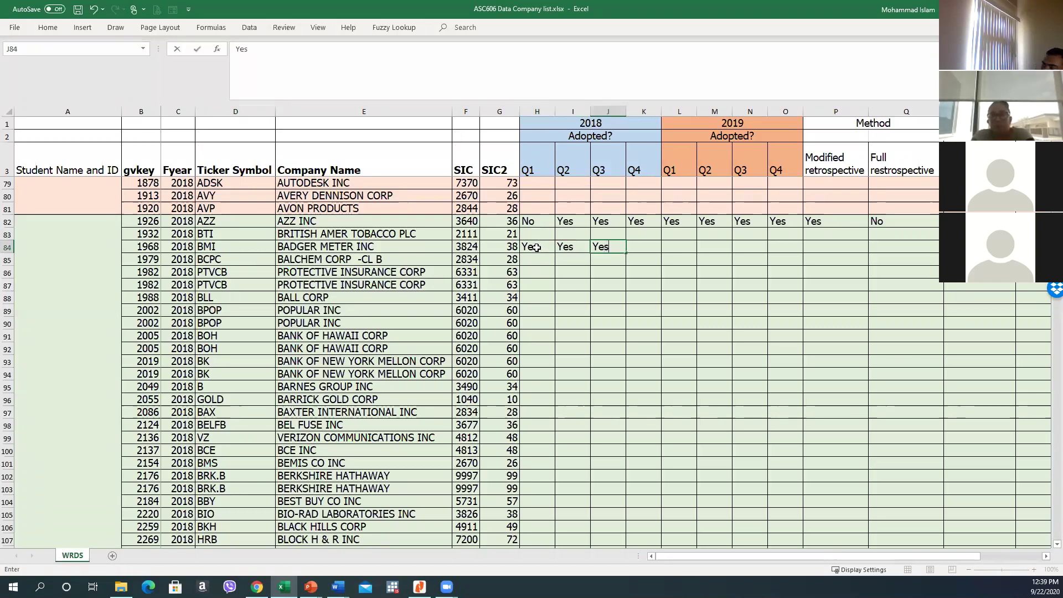
{"action": "key", "text": "Tab"}
{"action": "type", "text": "Yes"}
{"action": "key", "text": "Tab"}
Enter Yes in Badger Meter's 2019 adoption cells for Q1 through Q4
{"action": "type", "text": "Yes"}
{"action": "key", "text": "Tab"}
{"action": "type", "text": "Yes"}
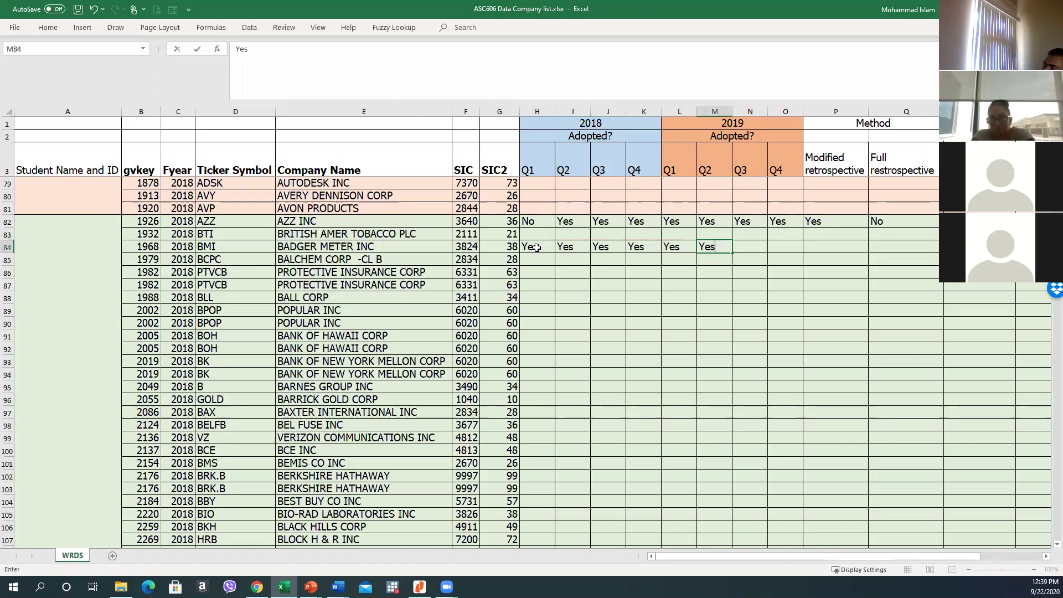
{"action": "key", "text": "Tab"}
{"action": "type", "text": "Yes"}
{"action": "key", "text": "Tab"}
{"action": "type", "text": "Yes"}
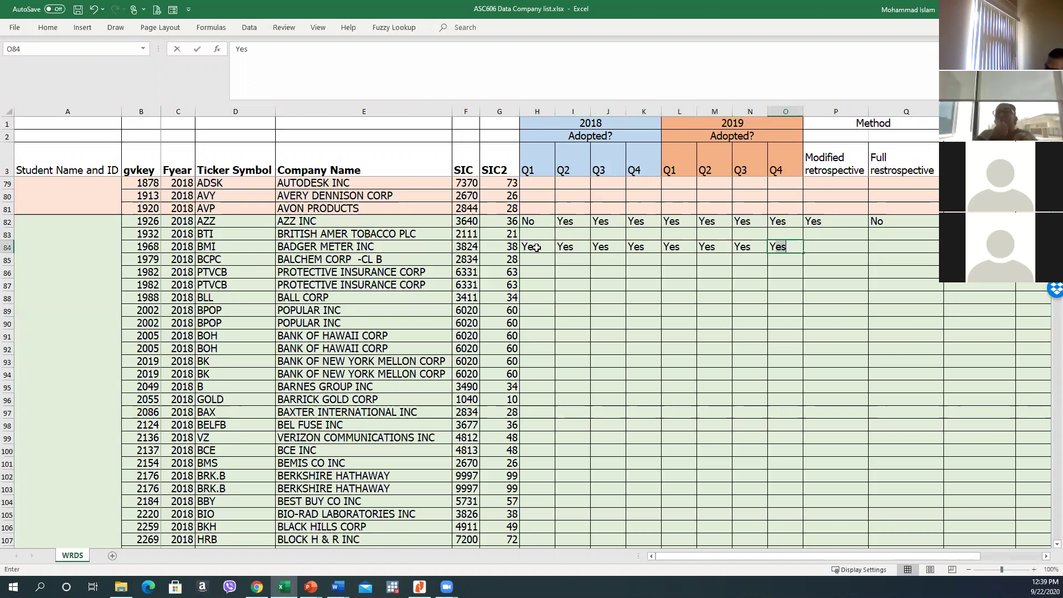
{"action": "key", "text": "Tab"}
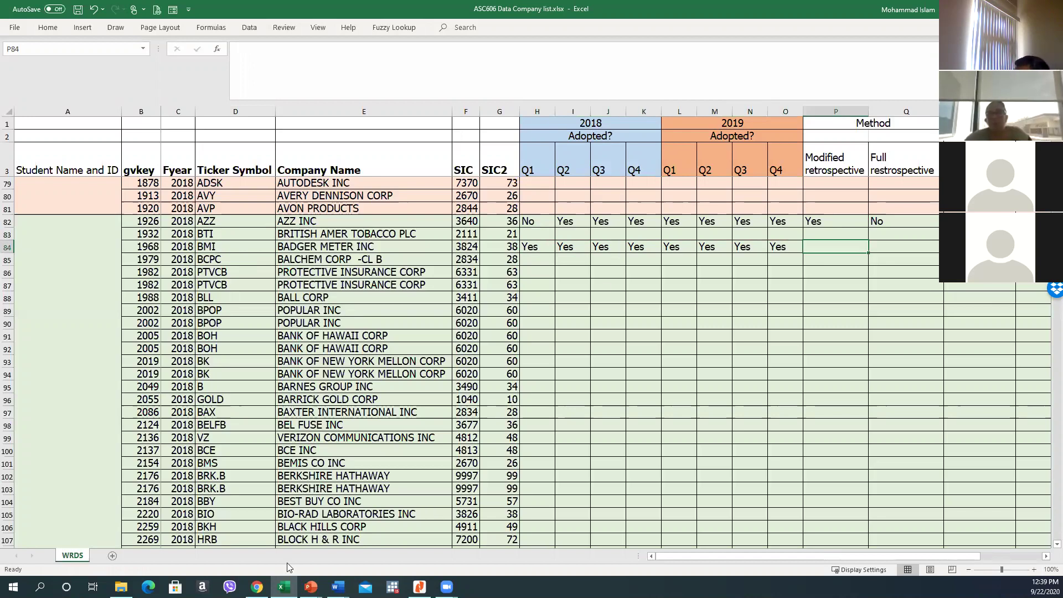
Check the adoption method in the 10-Q in Chrome, then enter Yes for Modified retrospective and No for Full retrospective in Badger Meter's row
{"action": "key", "text": "alt+Tab"}
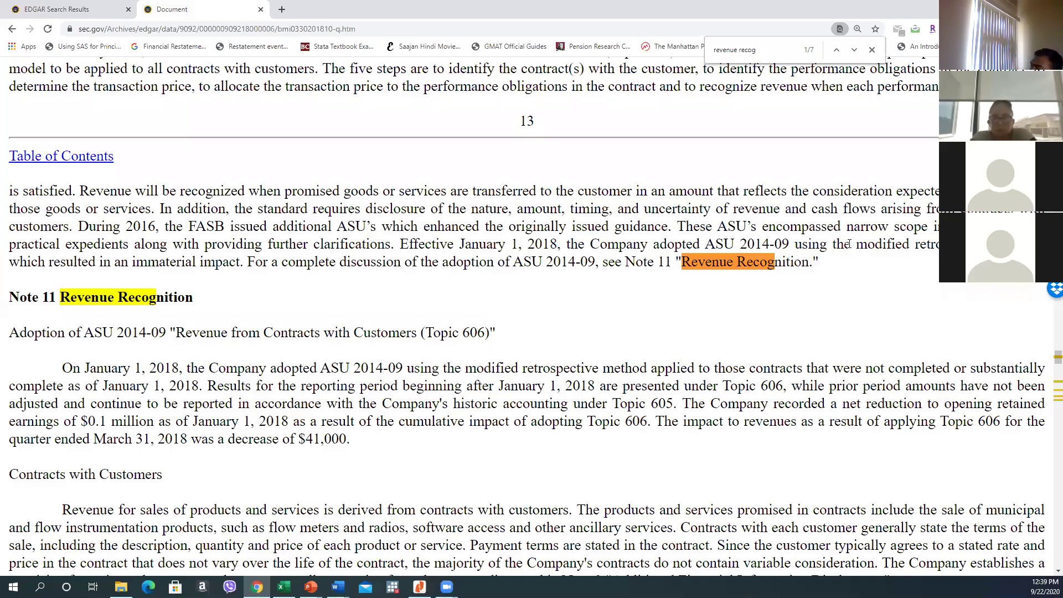
{"action": "key", "text": "alt+Tab"}
{"action": "type", "text": "Yesw"}
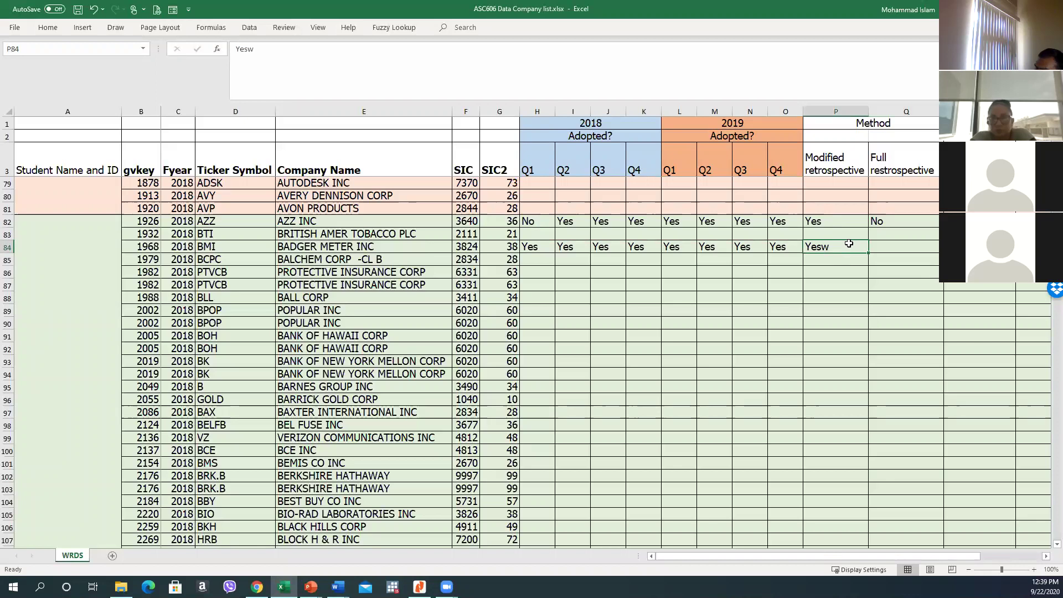
{"action": "key", "text": "BackSpace"}
{"action": "key", "text": "Tab"}
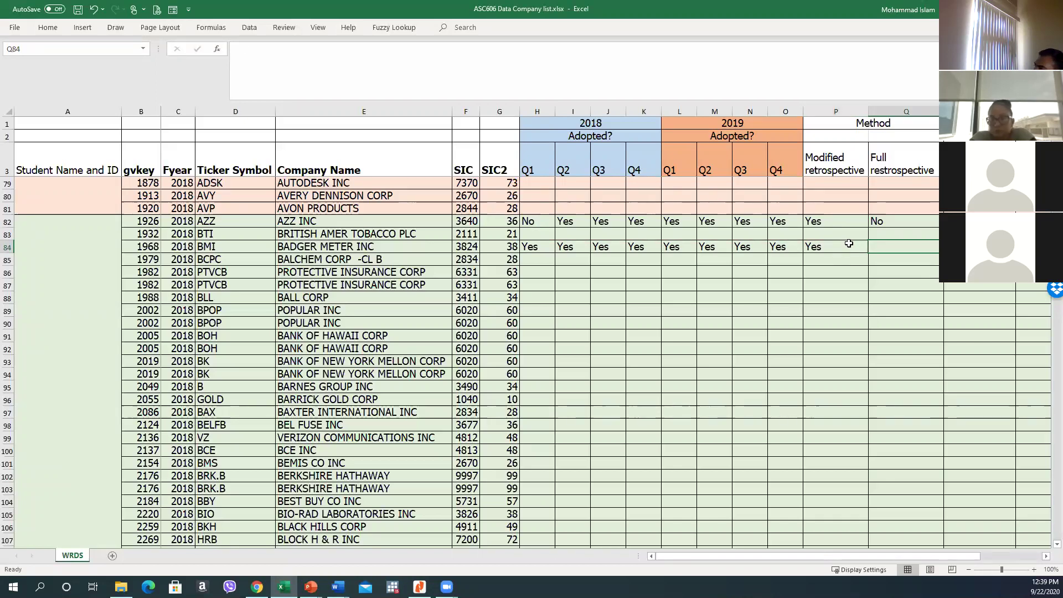
{"action": "type", "text": "No"}
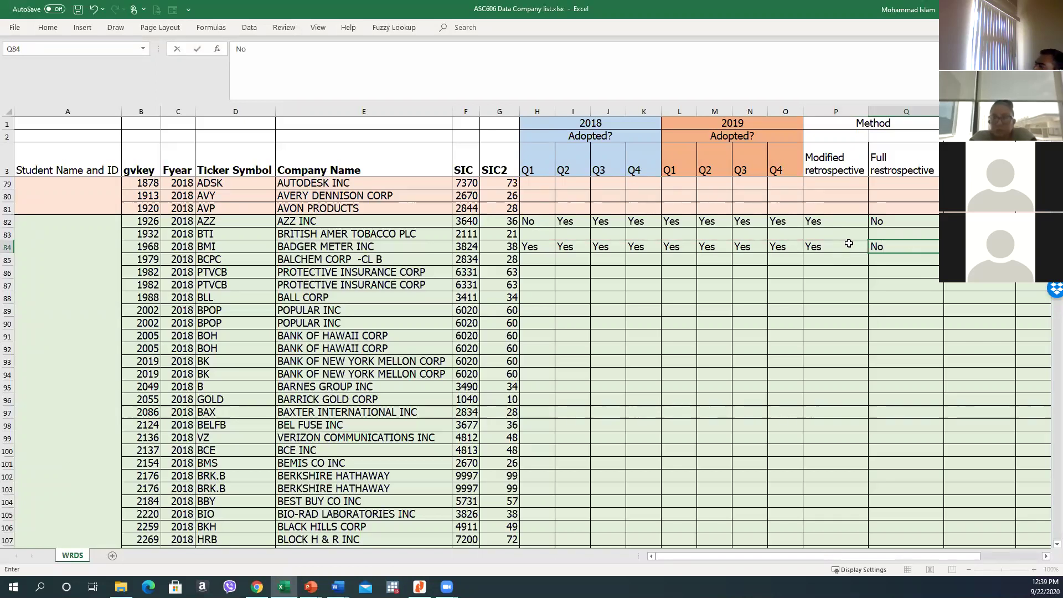
{"action": "key", "text": "Tab"}
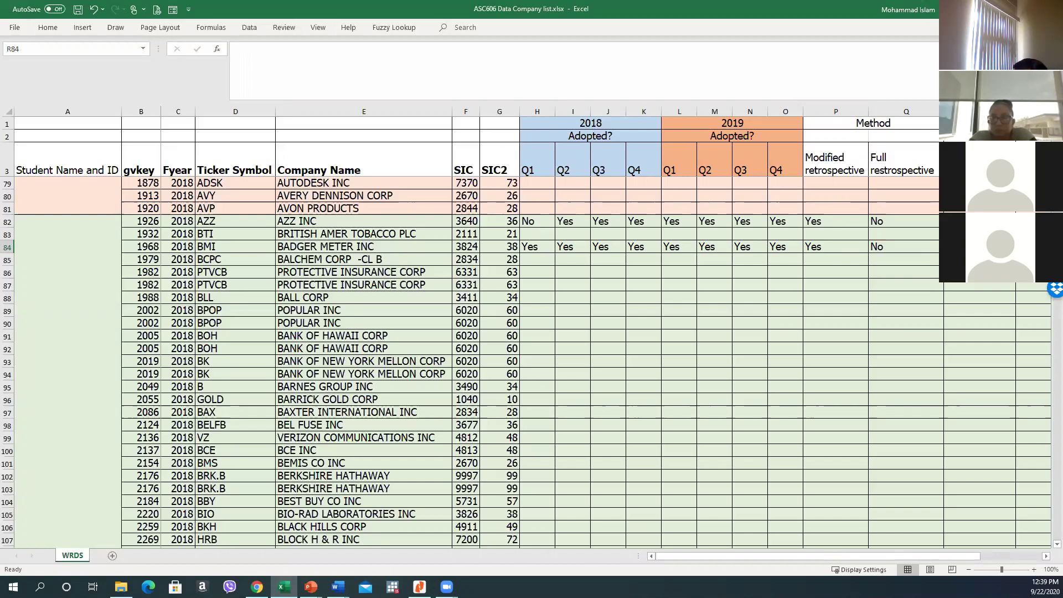
Switch to the 10-Q in Chrome and examine Note 11 for the Topic 606 impact amounts on opening retained earnings and quarterly revenues
{"action": "left_click", "coordinate": [256, 586]}
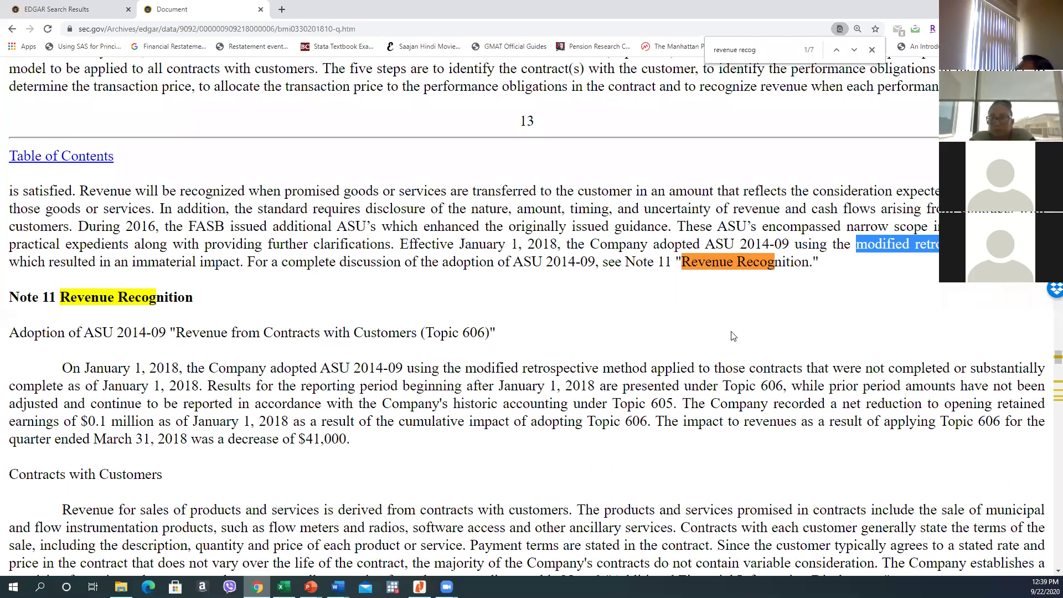
{"action": "scroll", "coordinate": [993, 300], "scroll_direction": "down", "scroll_amount": 2}
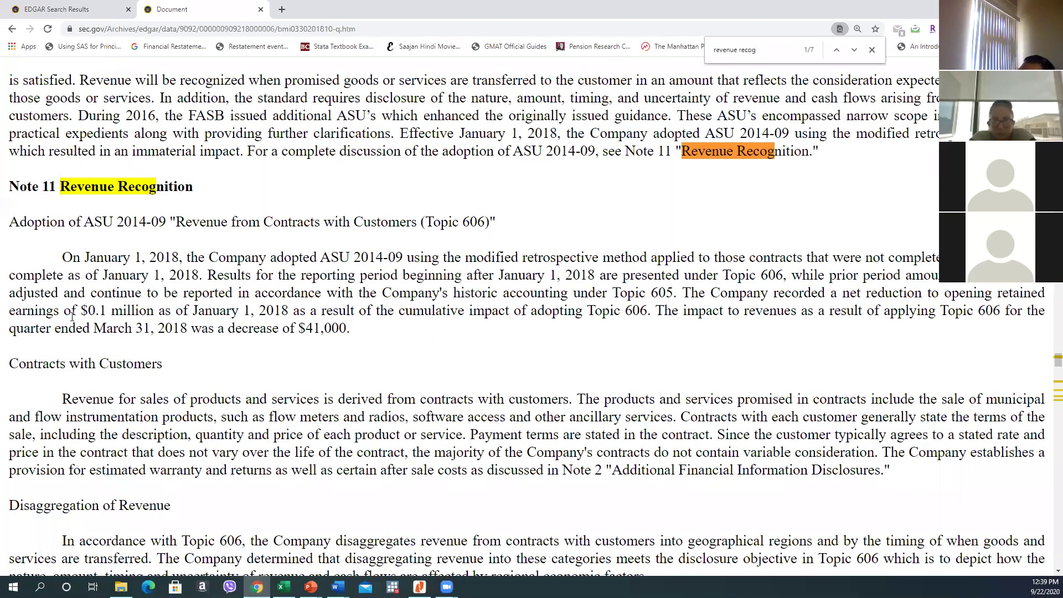
{"action": "left_click_drag", "start_coordinate": [83, 308], "coordinate": [154, 310]}
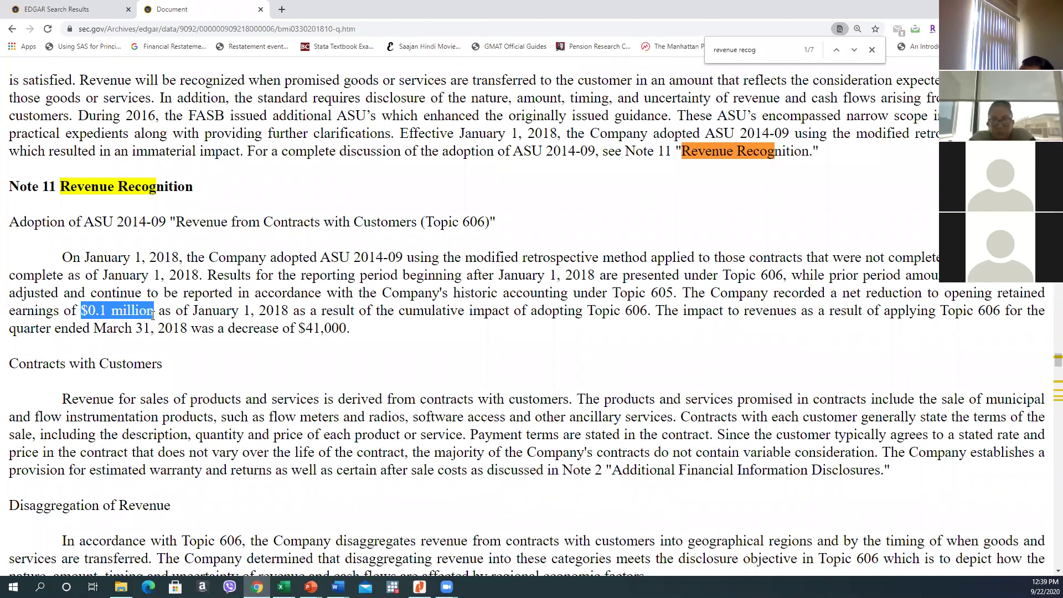
{"action": "left_click", "coordinate": [196, 390]}
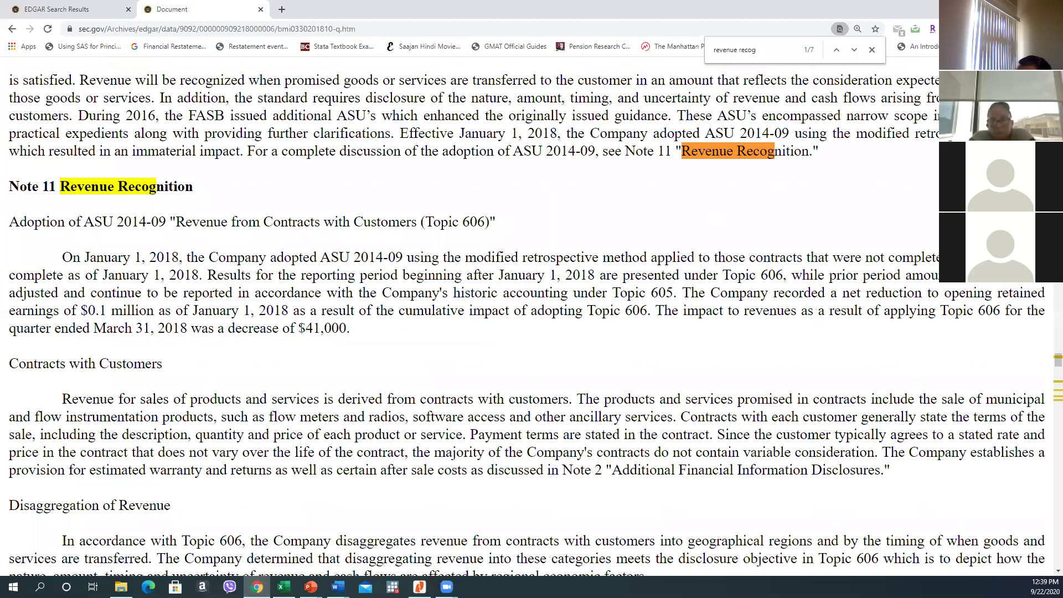
{"action": "left_click_drag", "start_coordinate": [298, 332], "coordinate": [409, 331]}
{"action": "left_click", "coordinate": [307, 416]}
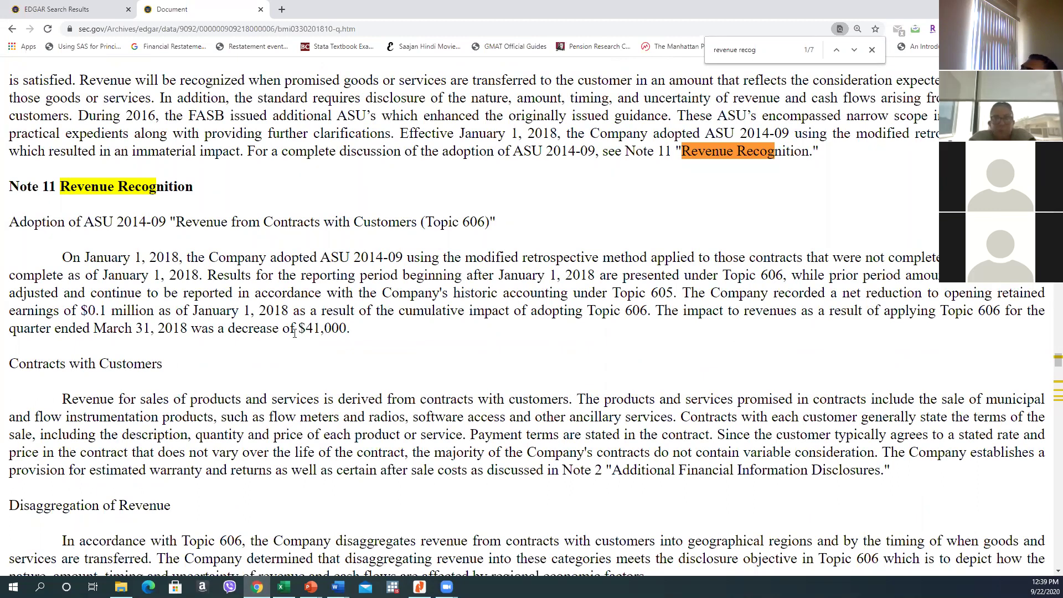
{"action": "left_click_drag", "start_coordinate": [290, 332], "coordinate": [375, 333]}
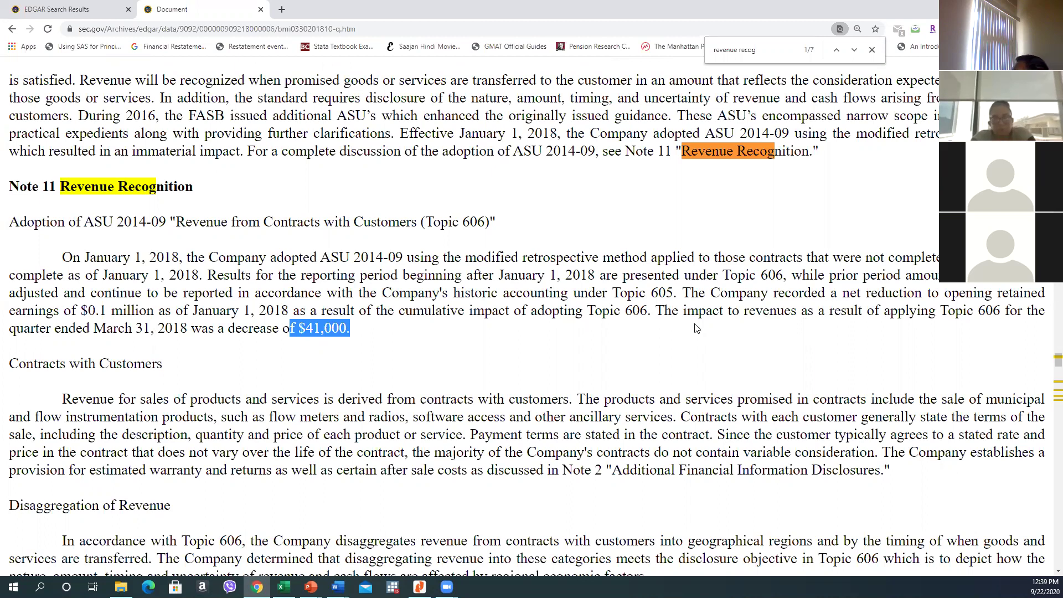
{"action": "left_click", "coordinate": [387, 332]}
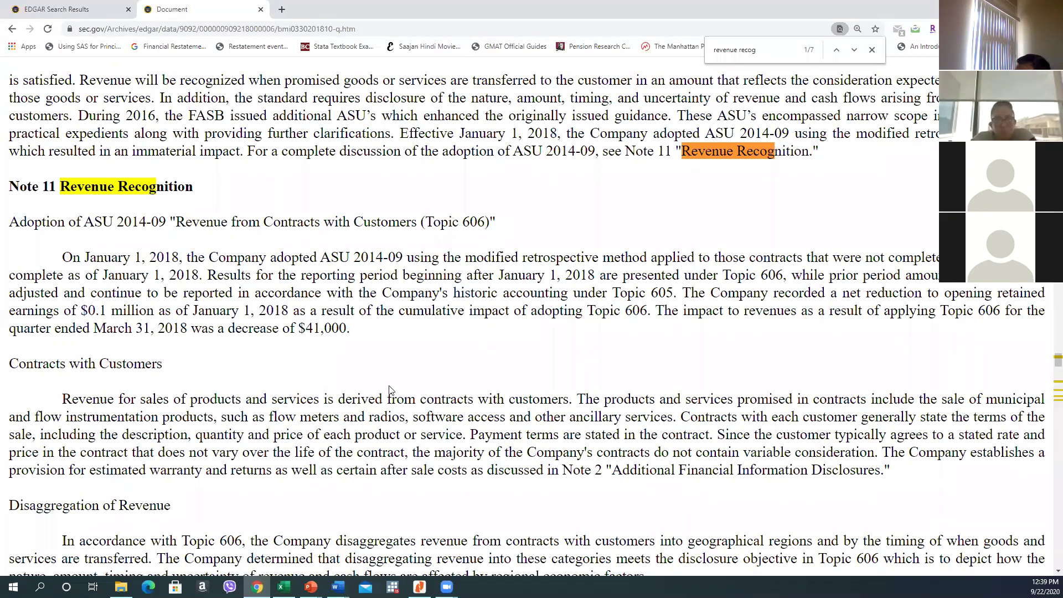
Switch to Excel and enter Decrease for both Impact on NI and Impact on RE in Badger Meter's row
{"action": "key", "text": "alt+Tab"}
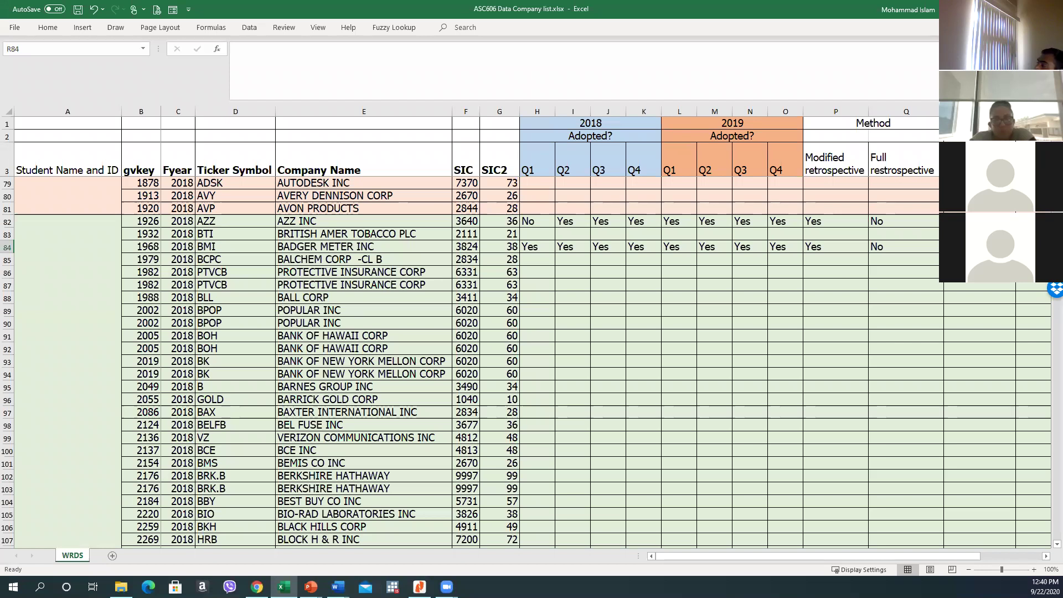
{"action": "type", "text": "Dec"}
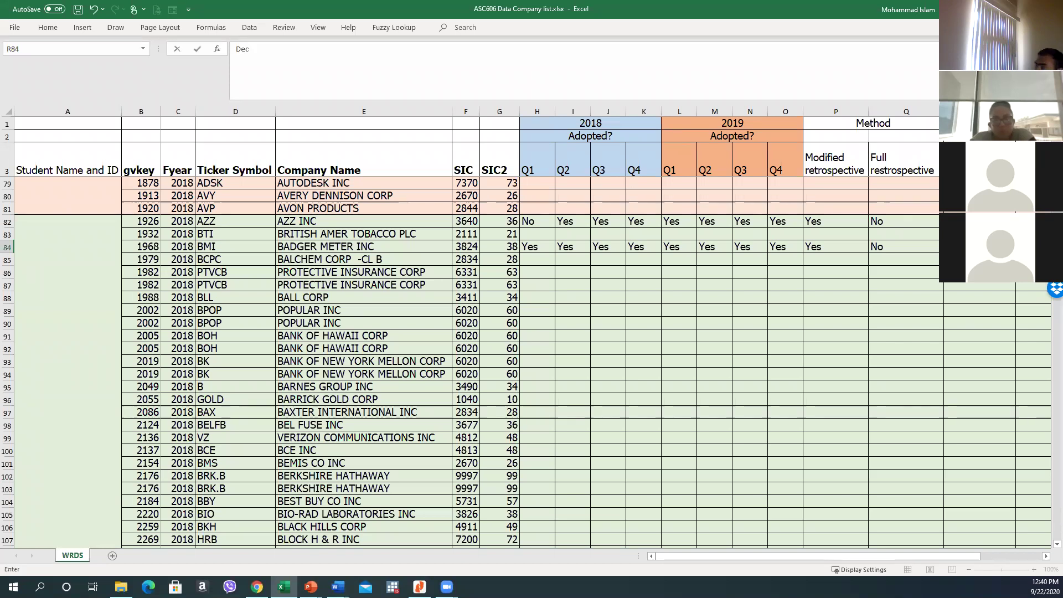
{"action": "type", "text": "rease"}
{"action": "key", "text": "Tab"}
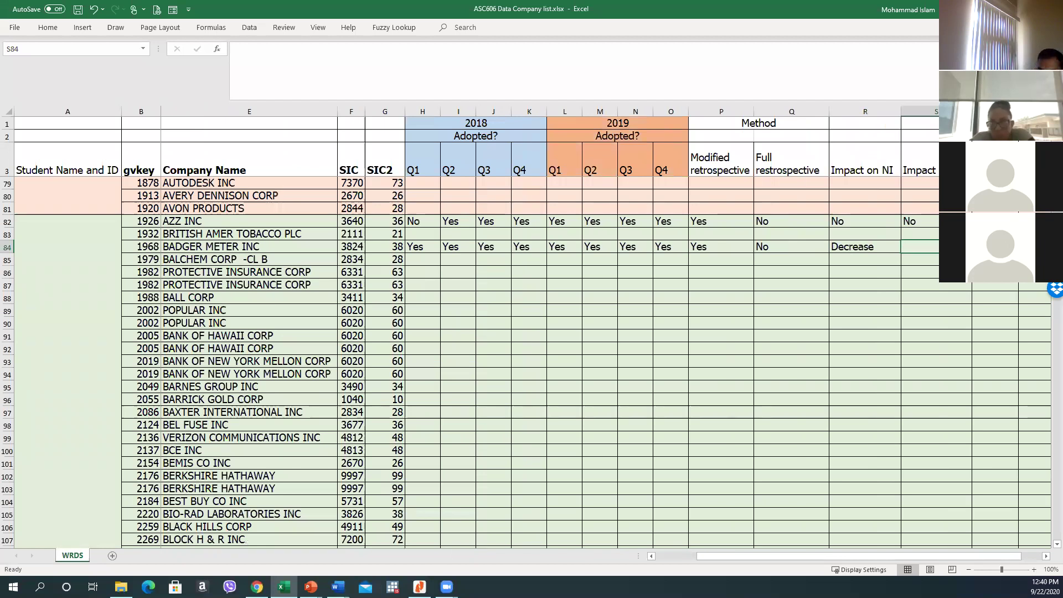
{"action": "type", "text": "Dec"}
{"action": "key", "text": "BackSpace"}
{"action": "type", "text": "rease"}
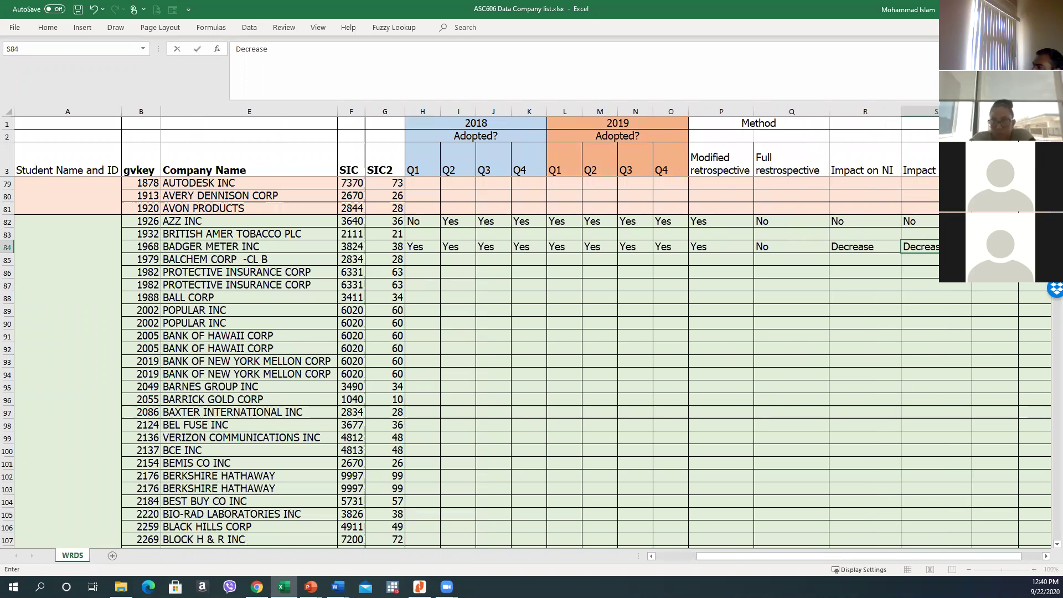
{"action": "key", "text": "Tab"}
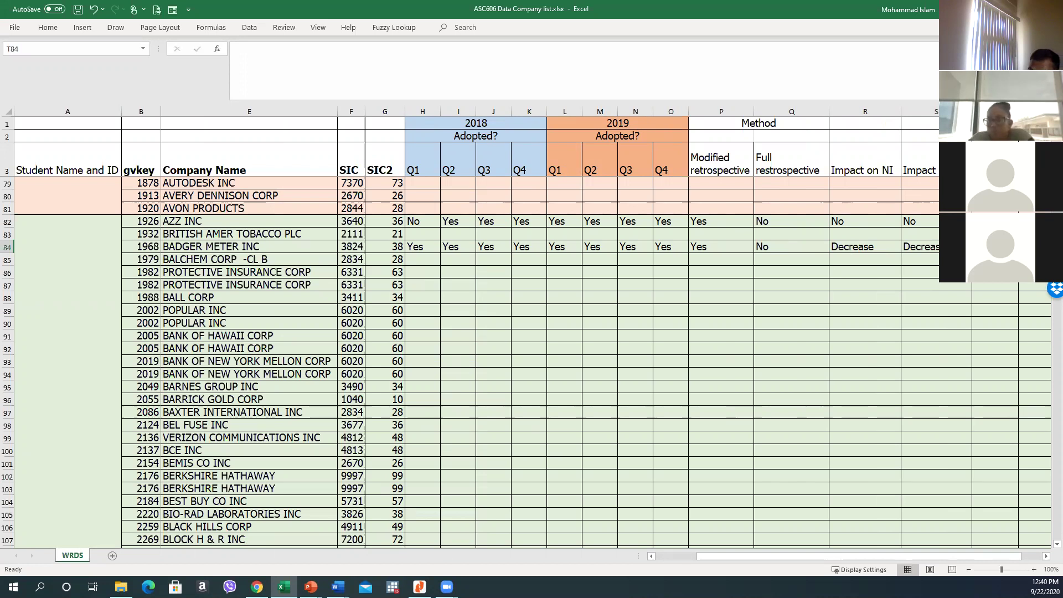
Enter No for Revenue Increase and Yes for Revenue Decrease in Badger Meter's row
{"action": "type", "text": "No"}
{"action": "key", "text": "Tab"}
{"action": "type", "text": "Yes"}
{"action": "key", "text": "Return"}
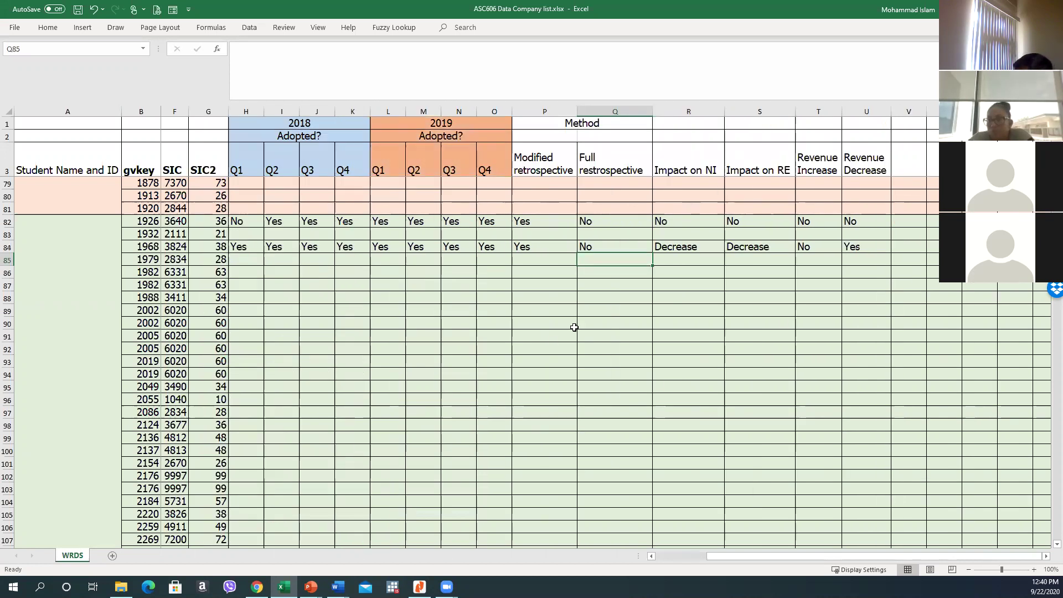
{"action": "left_click", "coordinate": [557, 343]}
{"action": "scroll", "coordinate": [597, 325], "scroll_direction": "up", "scroll_amount": 6}
{"action": "left_click_drag", "start_coordinate": [776, 560], "coordinate": [656, 349]}
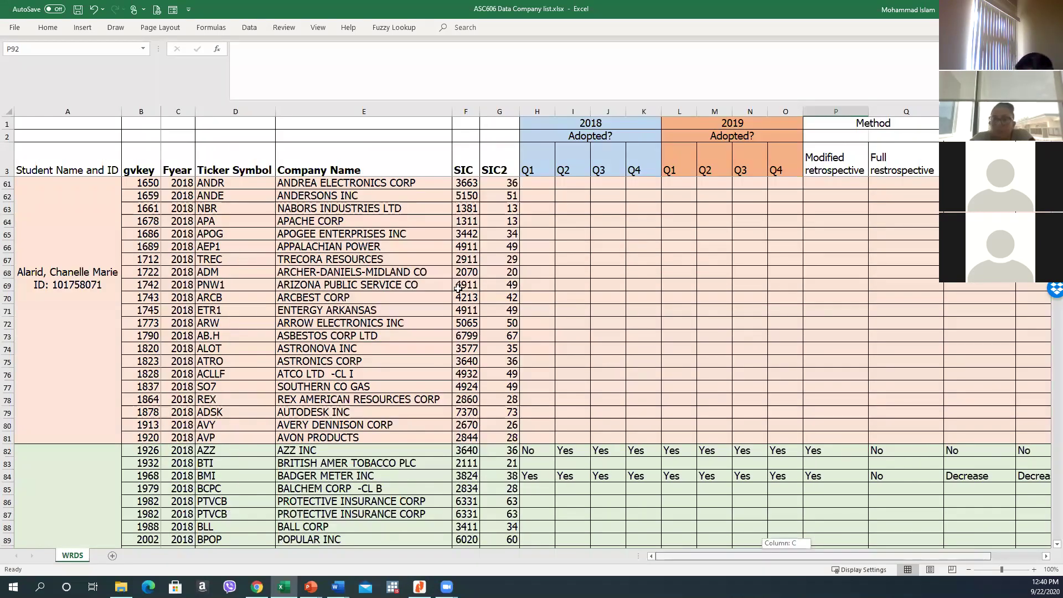
{"action": "left_click_drag", "start_coordinate": [643, 387], "coordinate": [643, 374]}
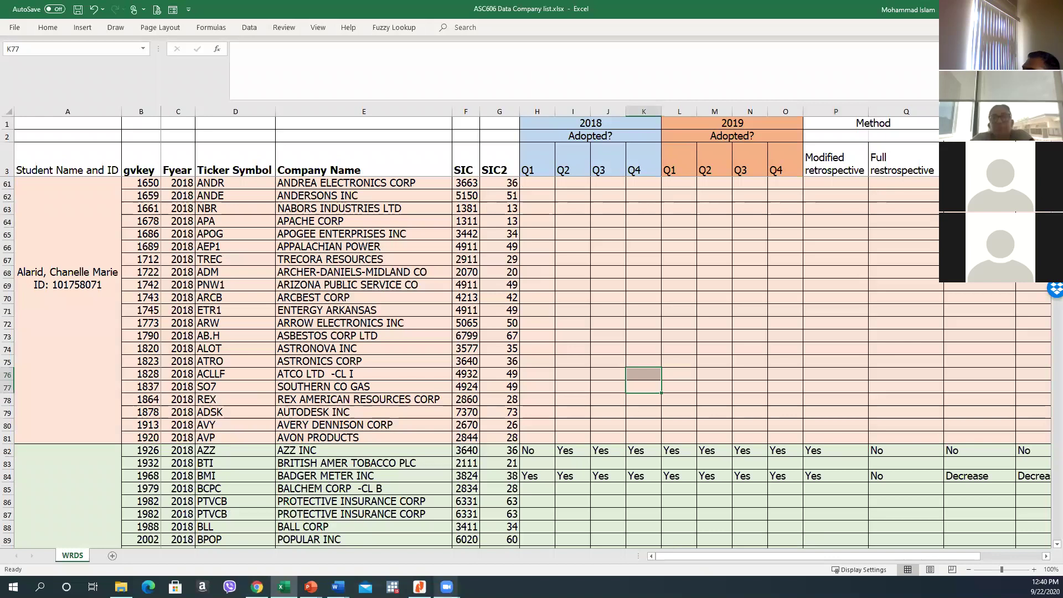
Bring up the previews of Zoom's open windows and preview the meeting controls
{"action": "left_click", "coordinate": [446, 586]}
{"action": "mouse_move", "coordinate": [471, 559]}
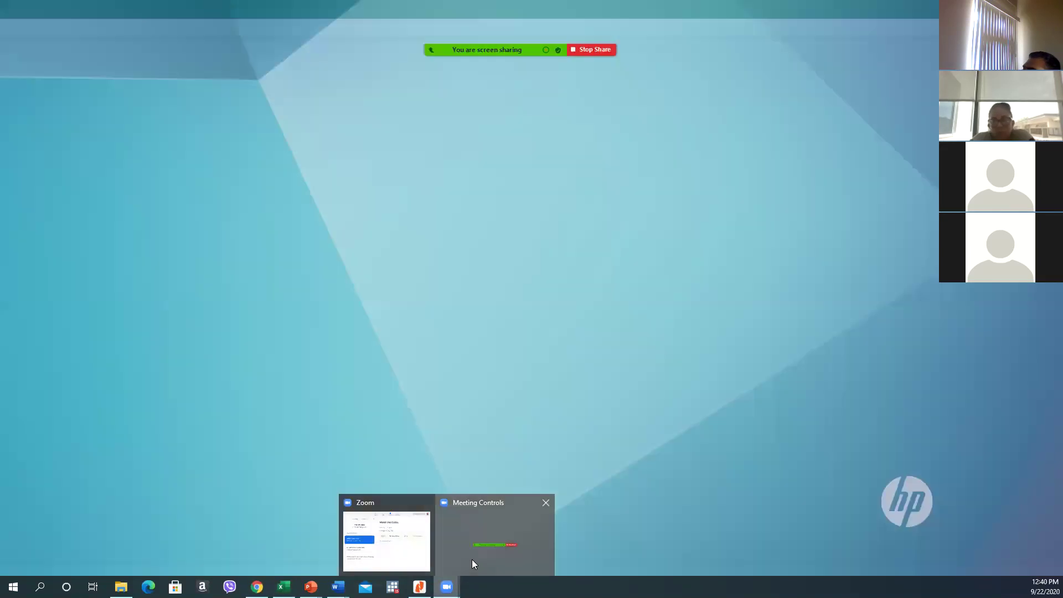